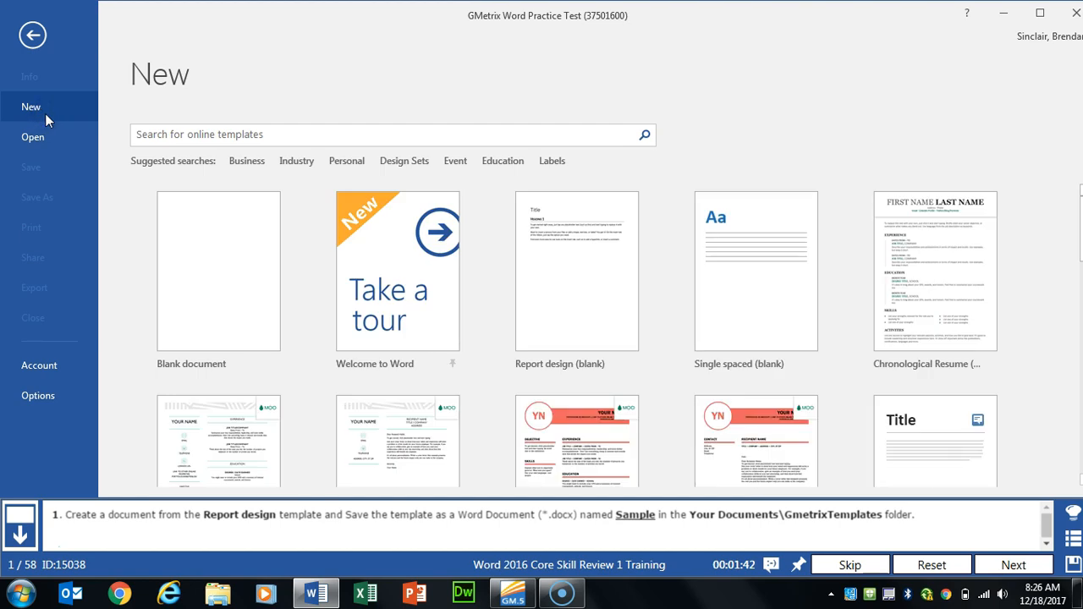
Step: Search online templates for 'report design' and create a document from Report design (blank)
{"action": "left_click", "coordinate": [279, 132]}
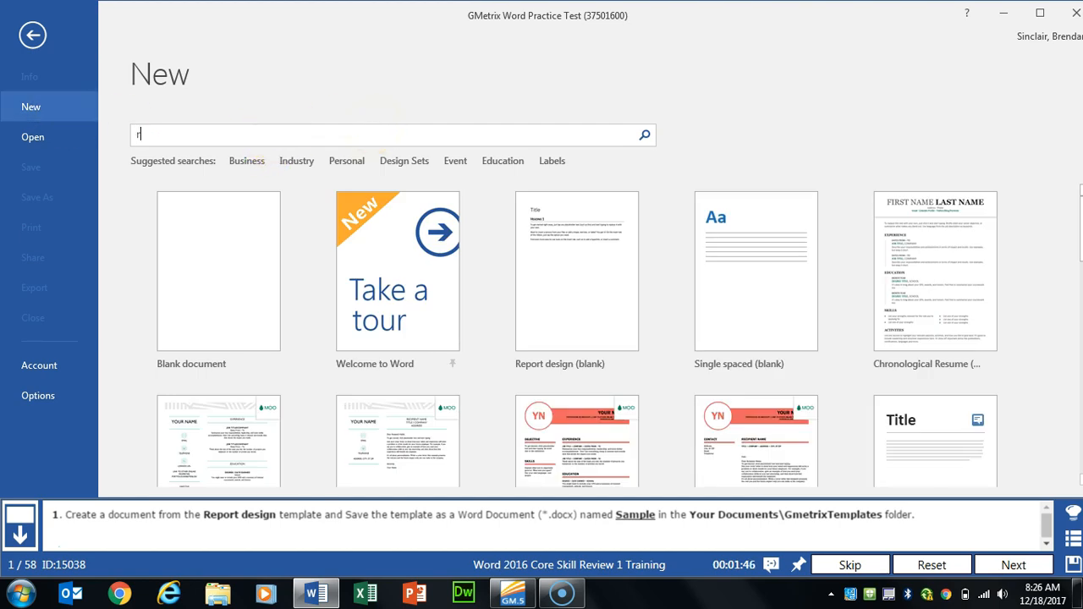
{"action": "key", "text": "Return"}
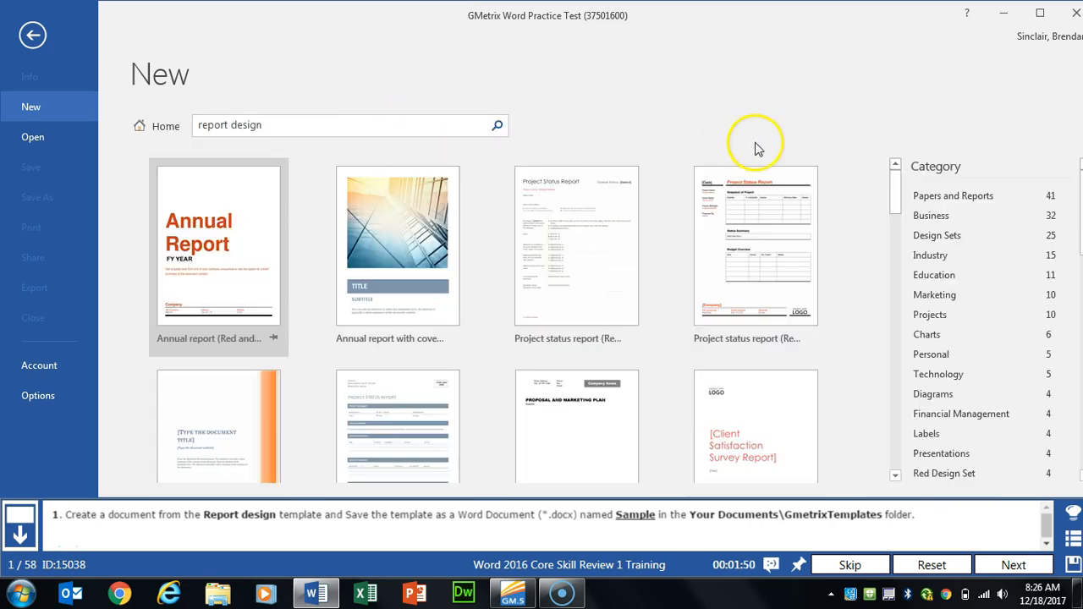
{"action": "scroll", "coordinate": [693, 245], "scroll_direction": "down", "scroll_amount": 2}
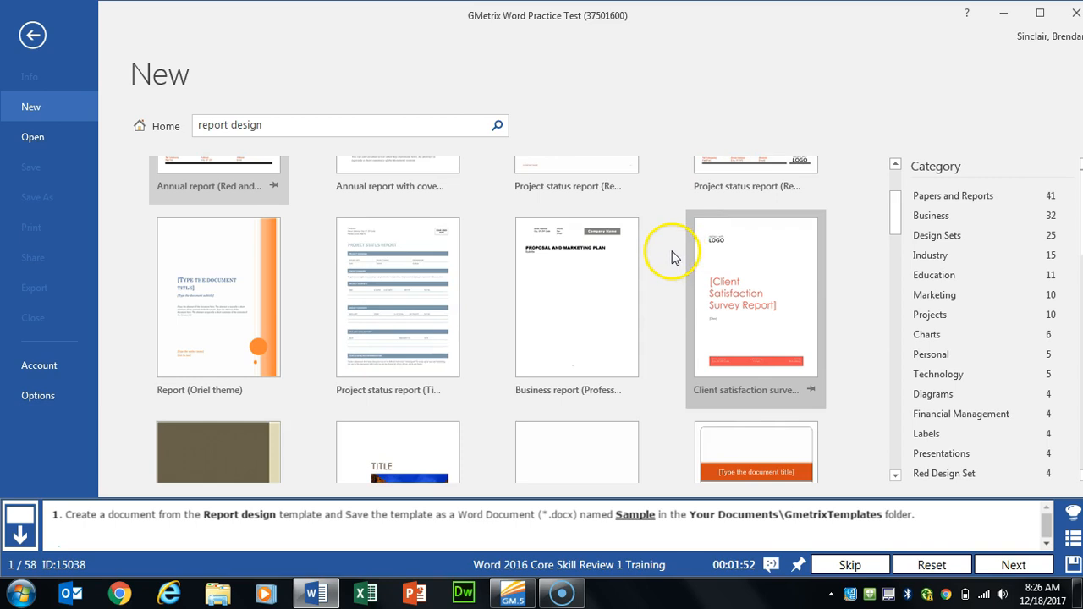
{"action": "scroll", "coordinate": [682, 254], "scroll_direction": "down", "scroll_amount": 3}
{"action": "scroll", "coordinate": [694, 264], "scroll_direction": "down", "scroll_amount": 3}
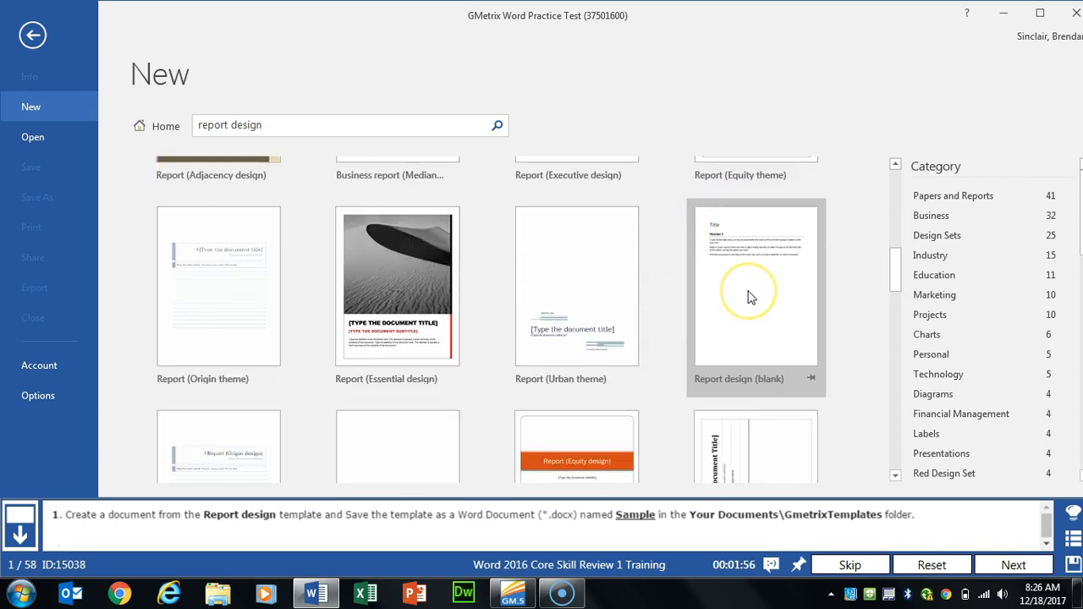
{"action": "left_click", "coordinate": [749, 296]}
{"action": "left_click", "coordinate": [627, 365]}
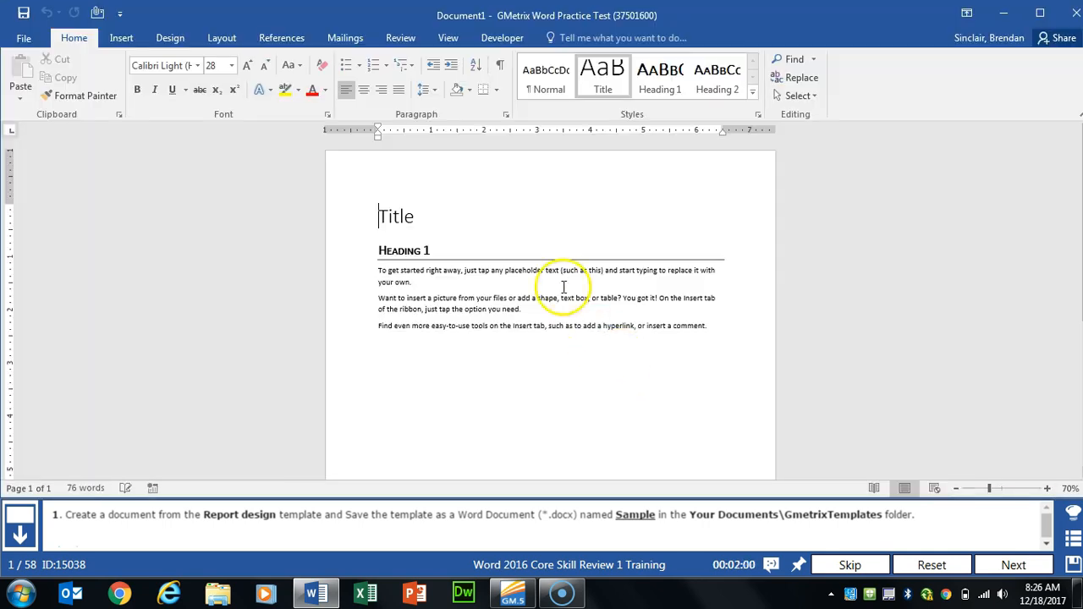
Step: Save the report as 'Sample' in the GMetrixTemplates folder under This PC
{"action": "left_click", "coordinate": [23, 38]}
{"action": "left_click", "coordinate": [37, 198]}
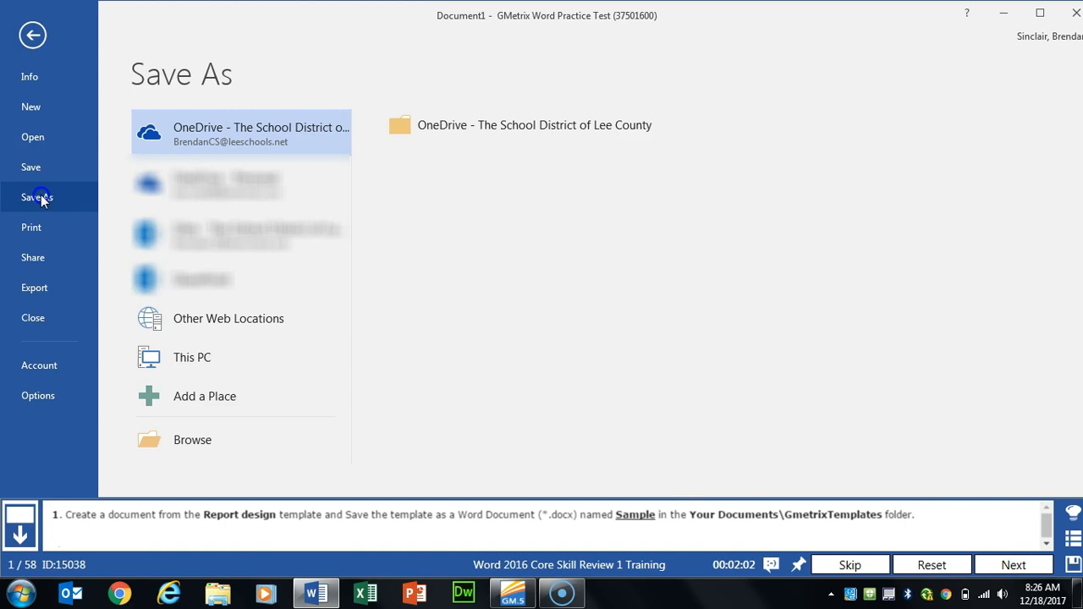
{"action": "left_click", "coordinate": [212, 357]}
{"action": "left_click", "coordinate": [219, 361]}
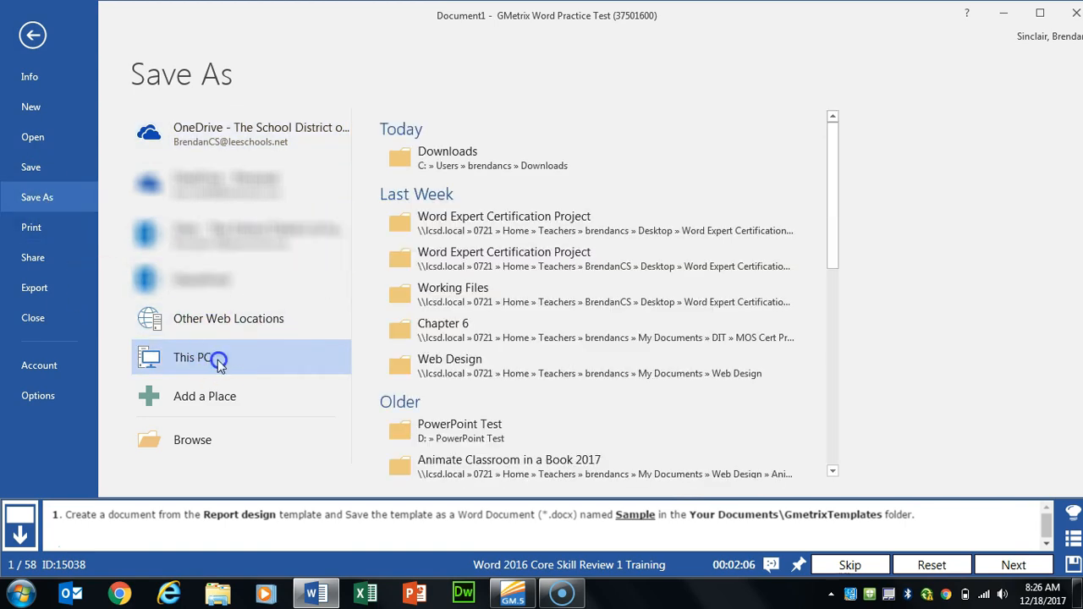
{"action": "double_click", "coordinate": [204, 360]}
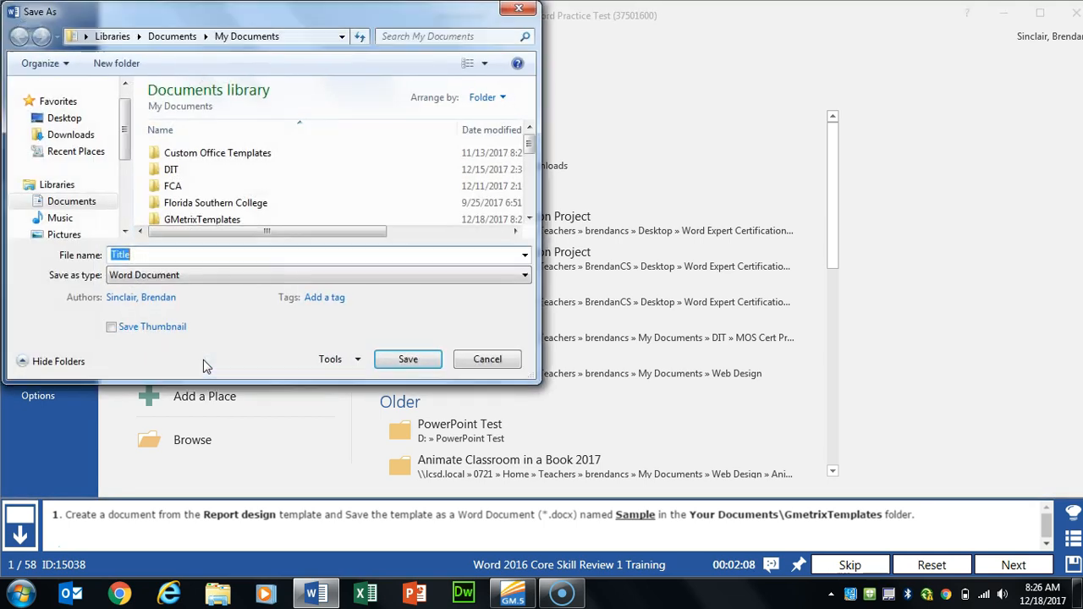
{"action": "double_click", "coordinate": [210, 219]}
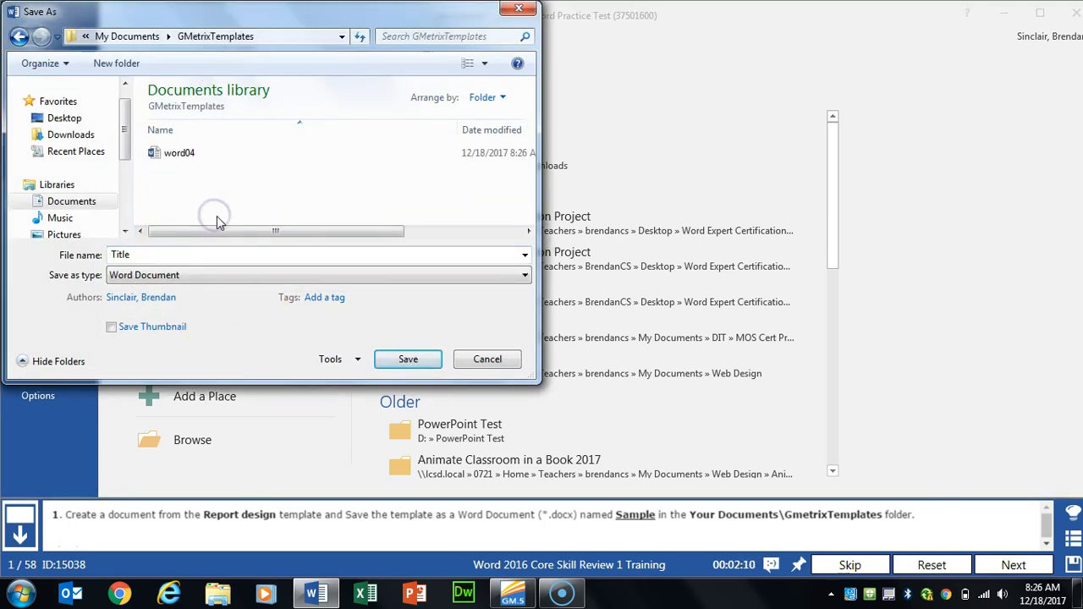
{"action": "double_click", "coordinate": [209, 258]}
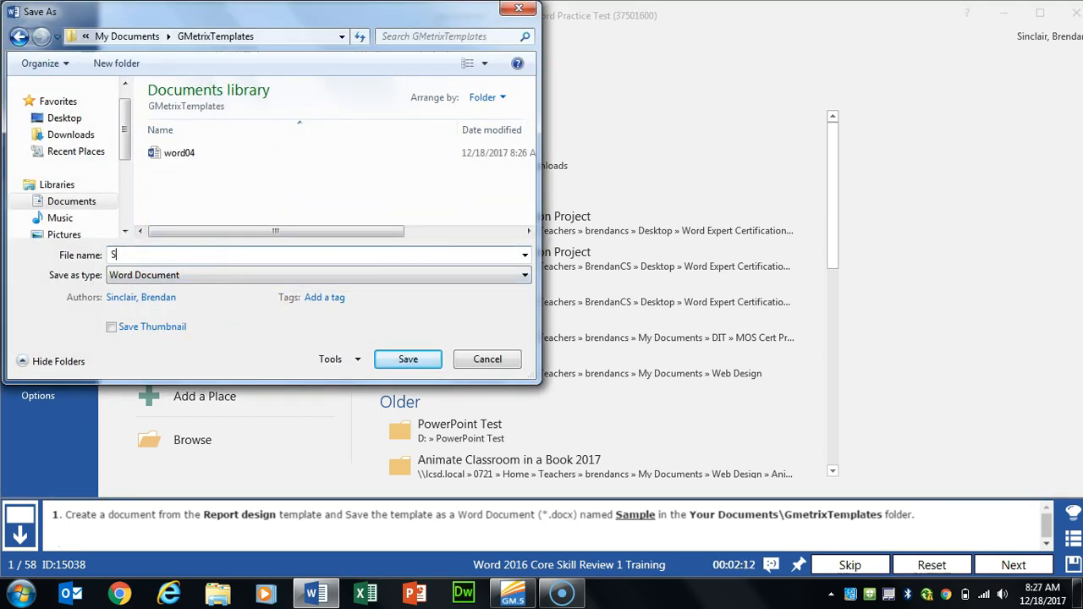
{"action": "key", "text": "Return"}
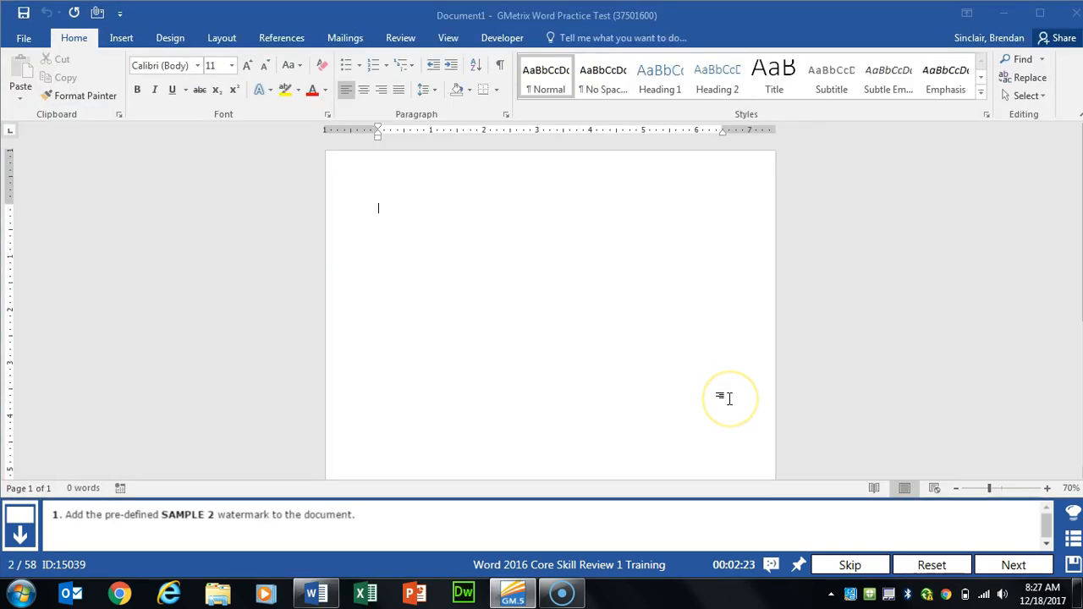
Step: Apply the SAMPLE 2 watermark from the Disclaimers group, then advance to the next task
{"action": "left_click", "coordinate": [180, 39]}
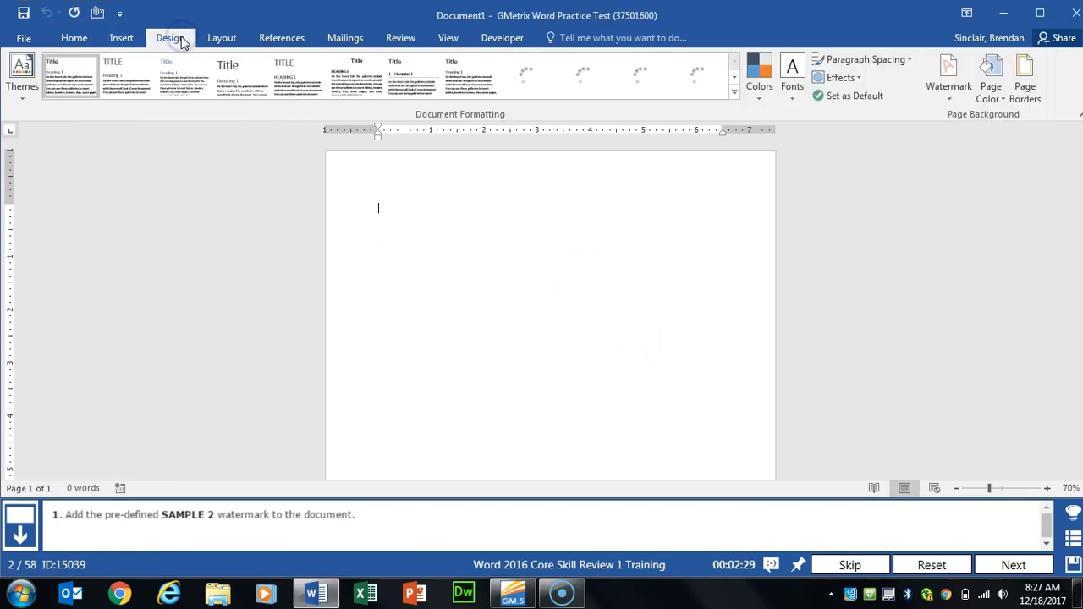
{"action": "left_click", "coordinate": [949, 95]}
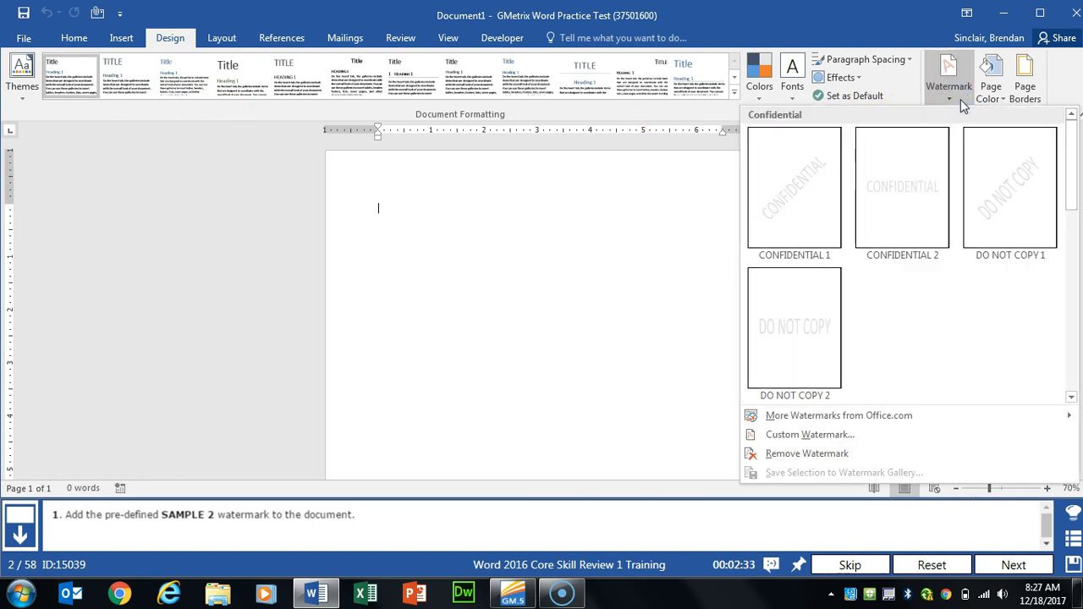
{"action": "left_click_drag", "start_coordinate": [1071, 164], "coordinate": [1072, 275]}
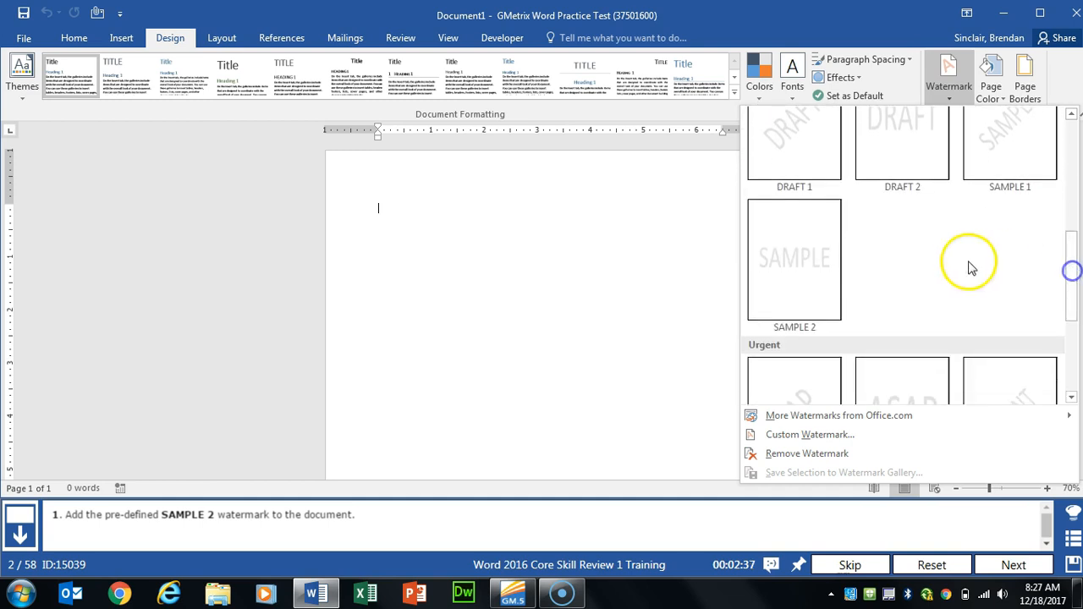
{"action": "left_click", "coordinate": [823, 265]}
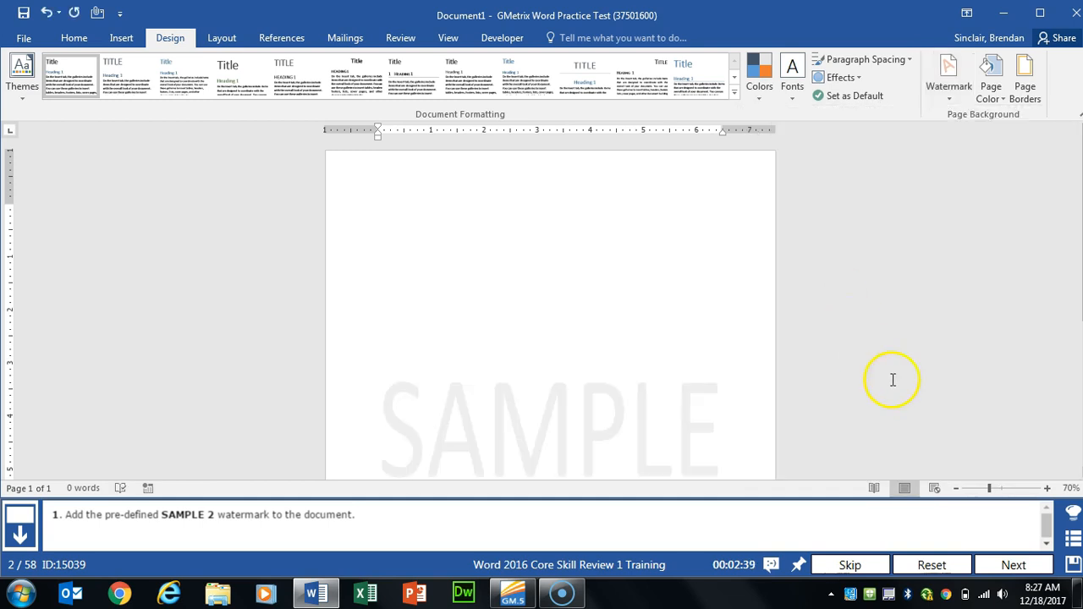
{"action": "left_click", "coordinate": [1013, 565]}
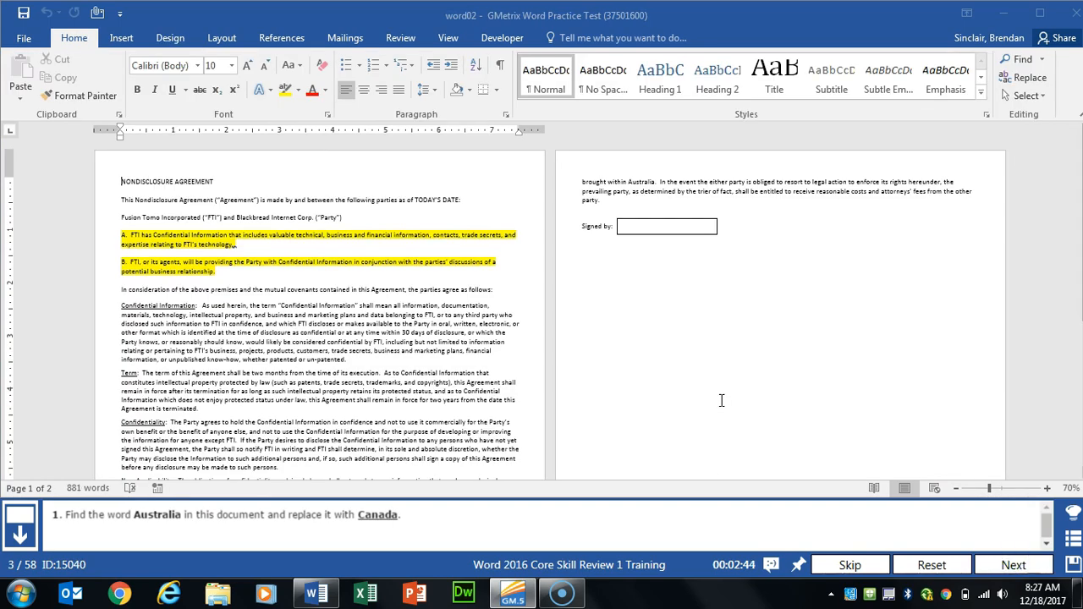
Step: Replace all occurrences of 'Australia' with 'Canada' (2 changes), then advance to the next task
{"action": "left_click", "coordinate": [1029, 78]}
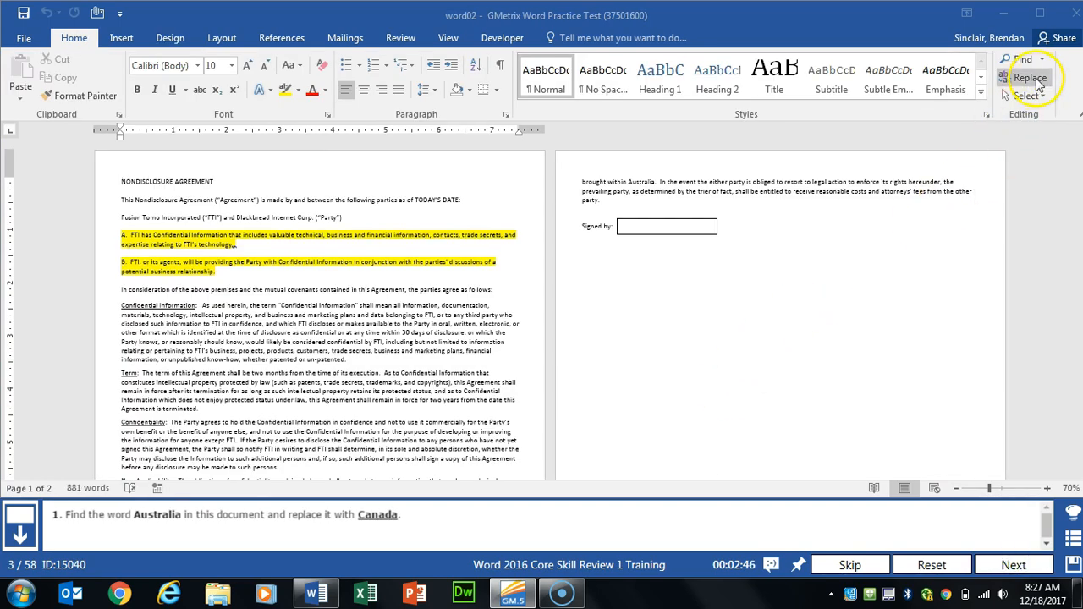
{"action": "left_click", "coordinate": [1038, 79]}
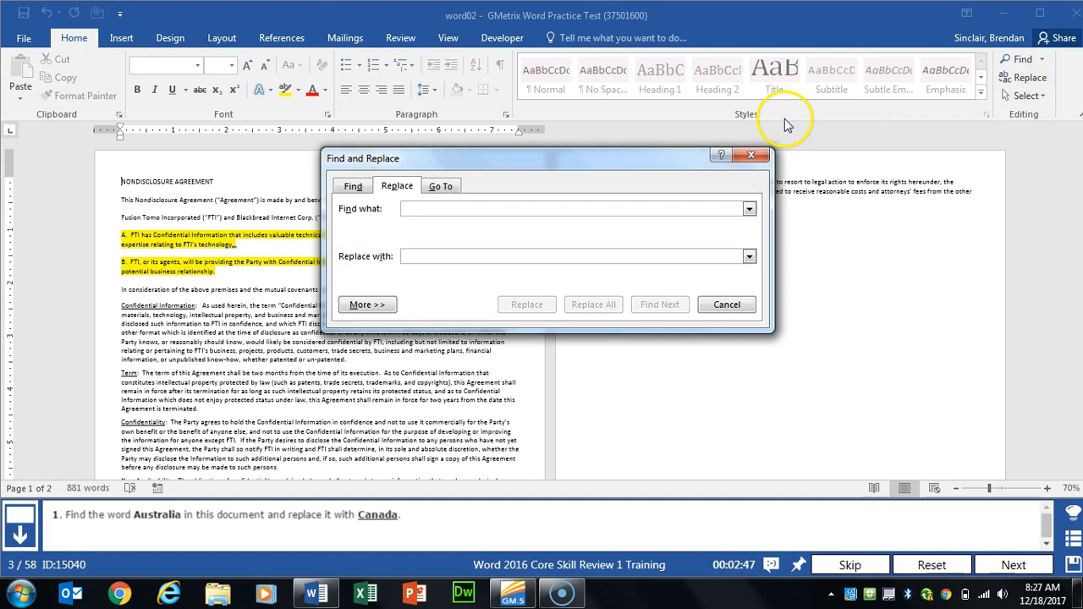
{"action": "type", "text": "Australia"}
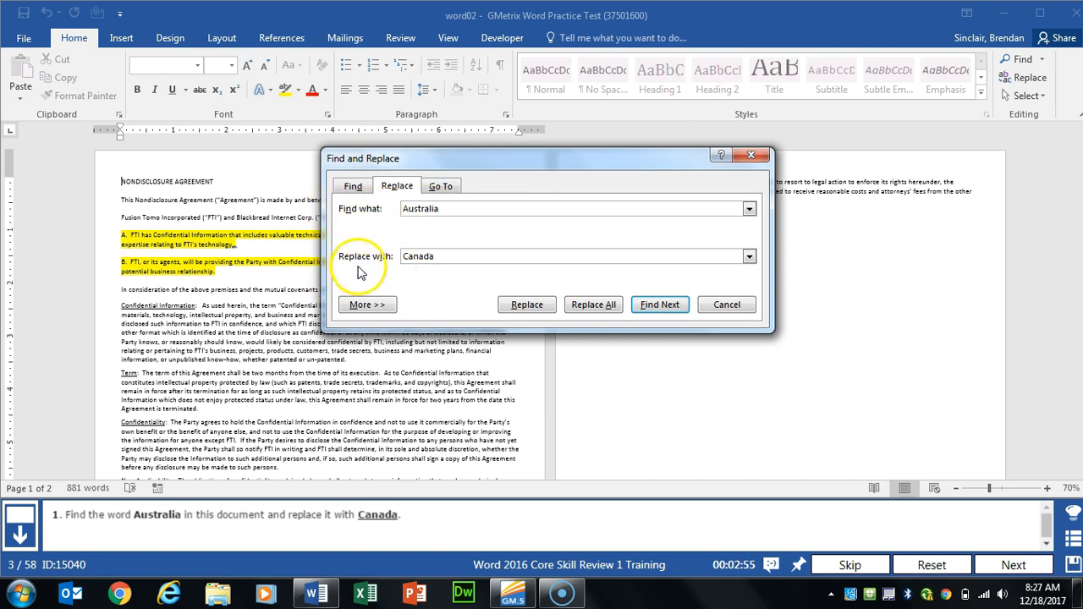
{"action": "left_click", "coordinate": [596, 306]}
{"action": "left_click", "coordinate": [547, 342]}
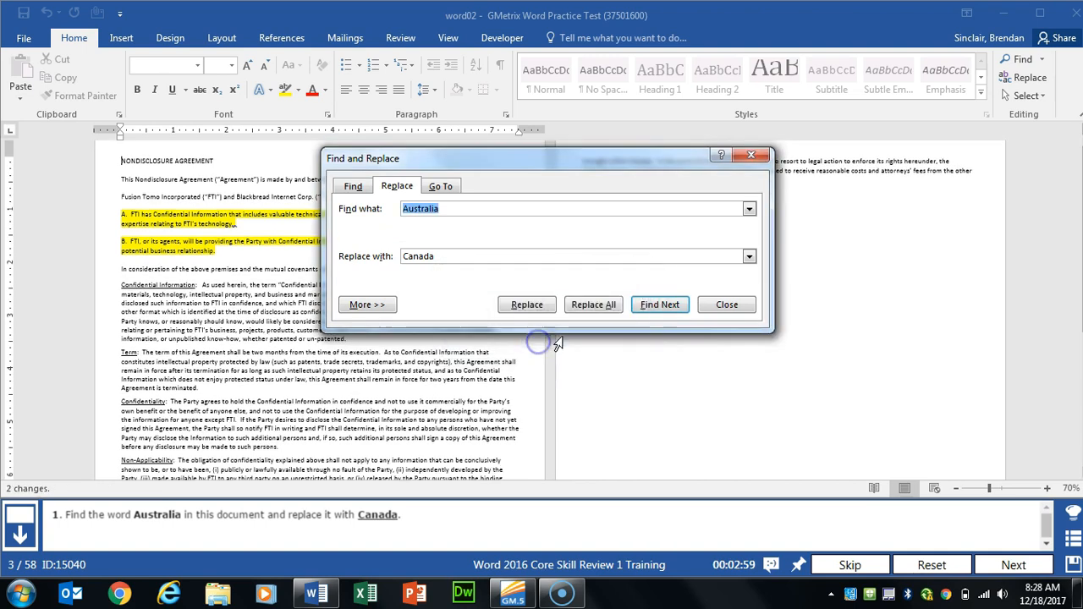
{"action": "left_click", "coordinate": [721, 305]}
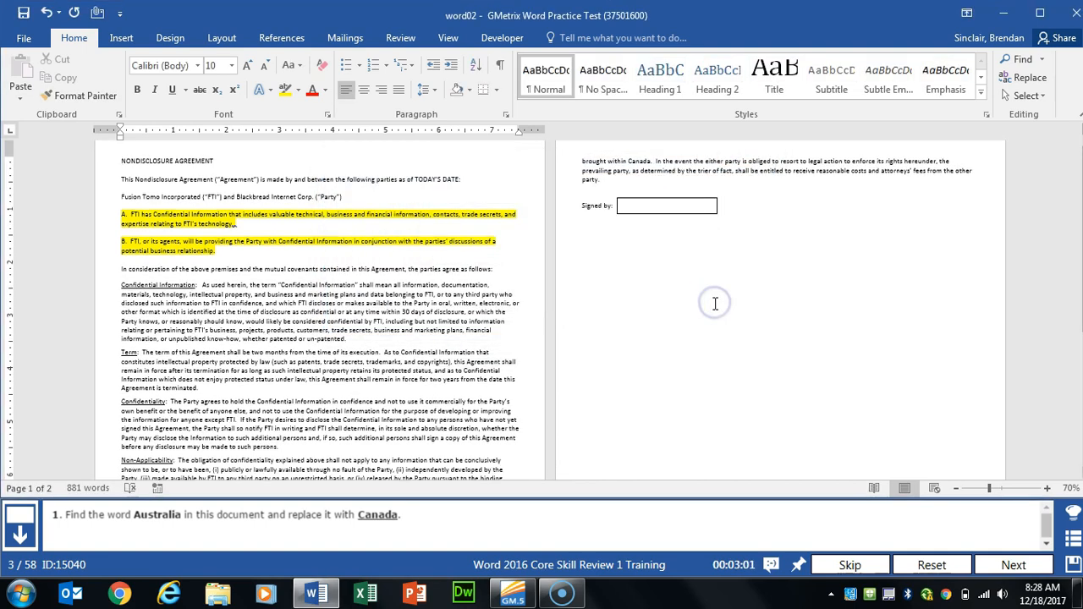
{"action": "left_click", "coordinate": [1013, 565]}
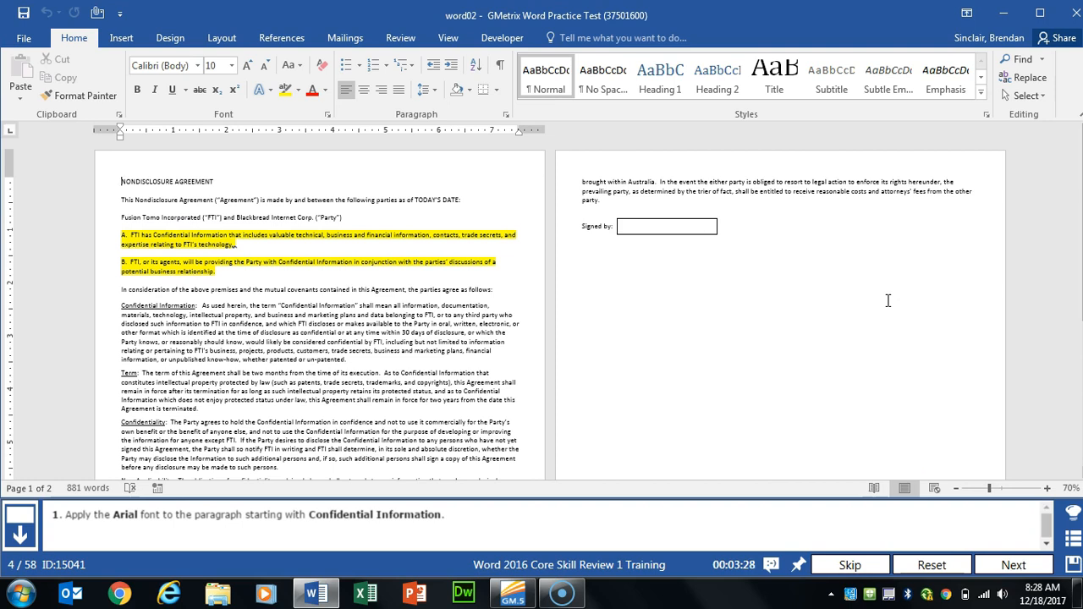
Step: Select the Confidential Information paragraph and change its font to Arial, then advance
{"action": "left_click", "coordinate": [471, 359]}
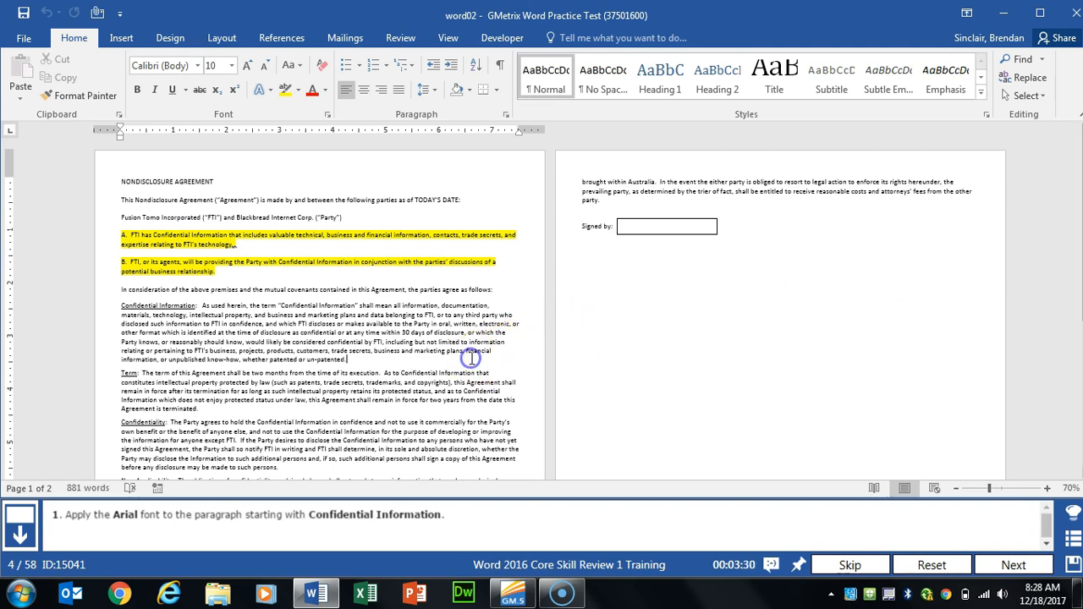
{"action": "scroll", "coordinate": [472, 361], "scroll_direction": "up", "scroll_amount": 4, "text": "ctrl"}
{"action": "scroll", "coordinate": [470, 359], "scroll_direction": "up", "scroll_amount": 2, "text": "ctrl"}
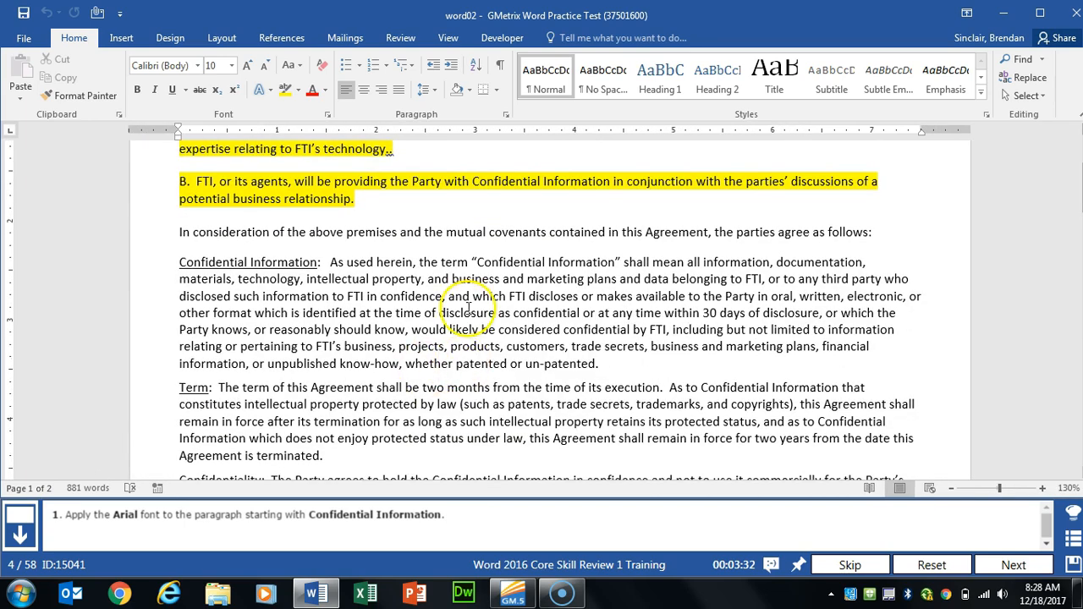
{"action": "left_click_drag", "start_coordinate": [179, 263], "coordinate": [628, 359]}
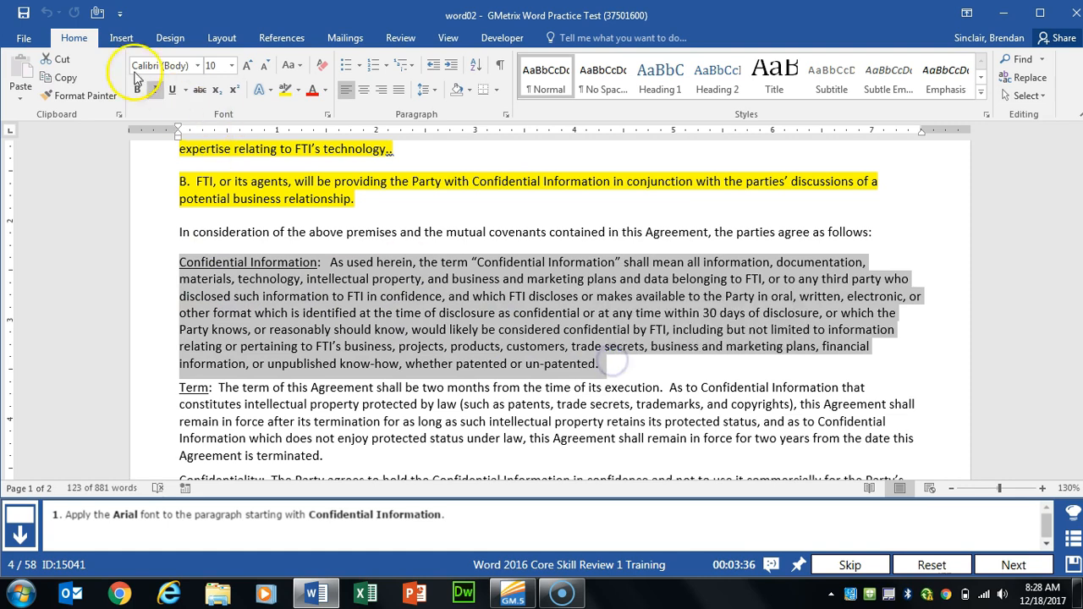
{"action": "left_click", "coordinate": [173, 70]}
{"action": "type", "text": "Arial"}
{"action": "key", "text": "Tab"}
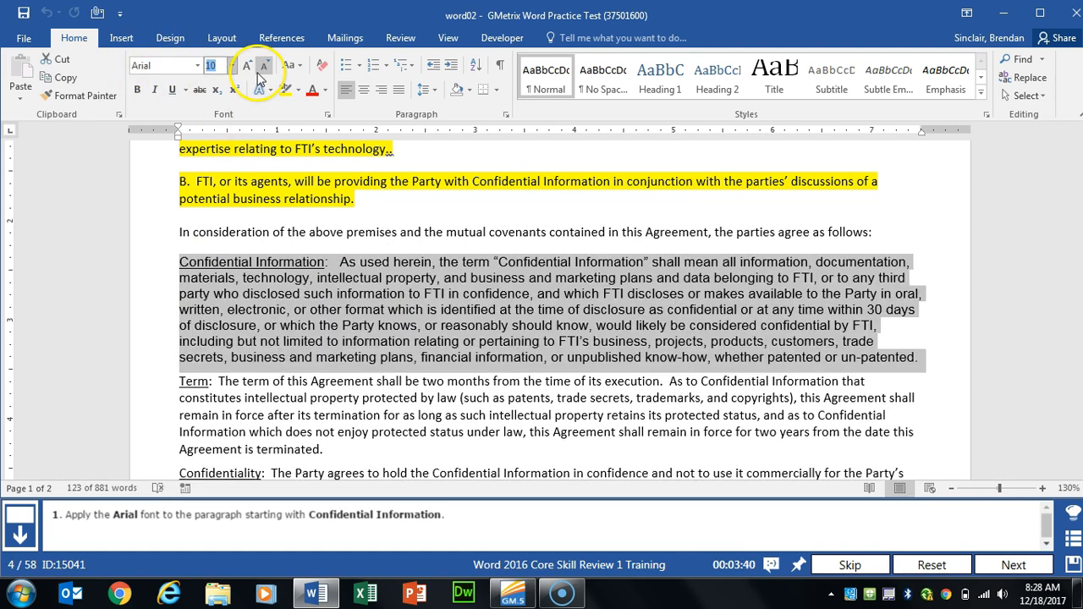
{"action": "left_click", "coordinate": [998, 563]}
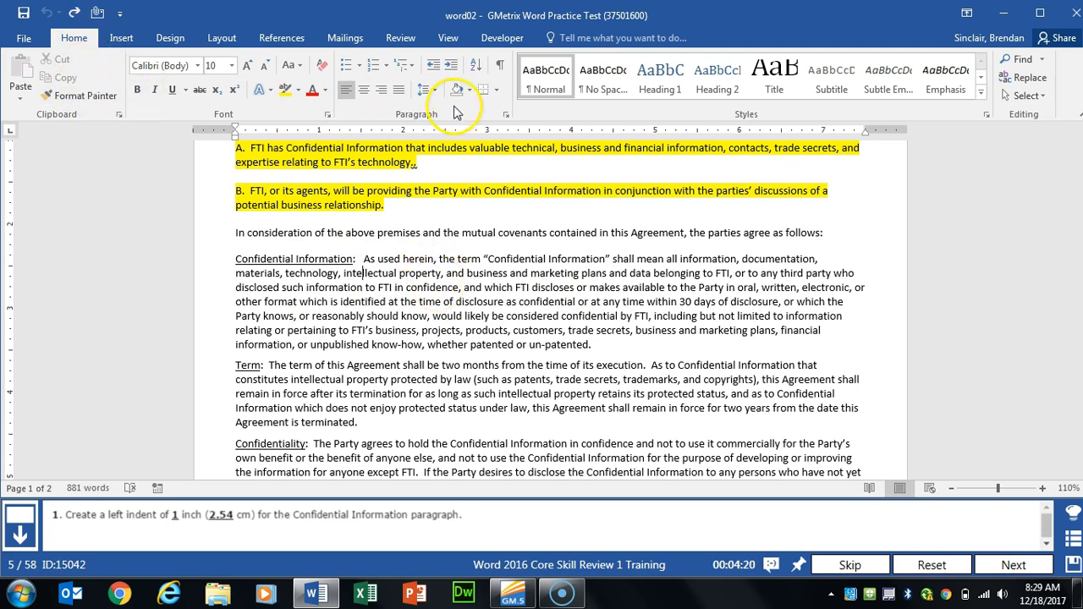
Step: Set the paragraph's left indentation to 1" in the Paragraph dialog, then advance
{"action": "left_click", "coordinate": [506, 118]}
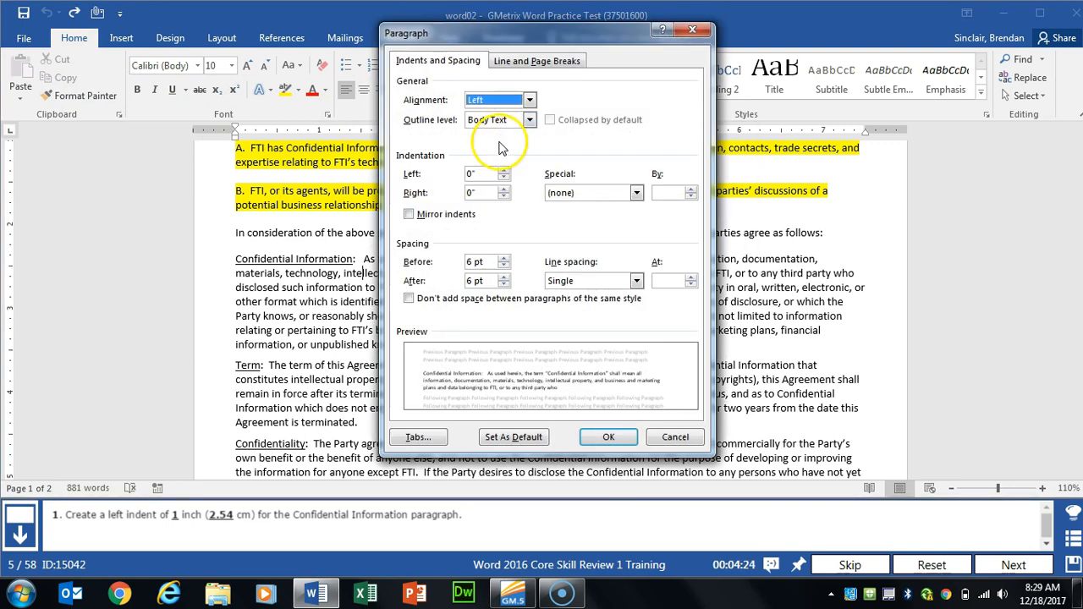
{"action": "left_click", "coordinate": [434, 166]}
{"action": "type", "text": "1"}
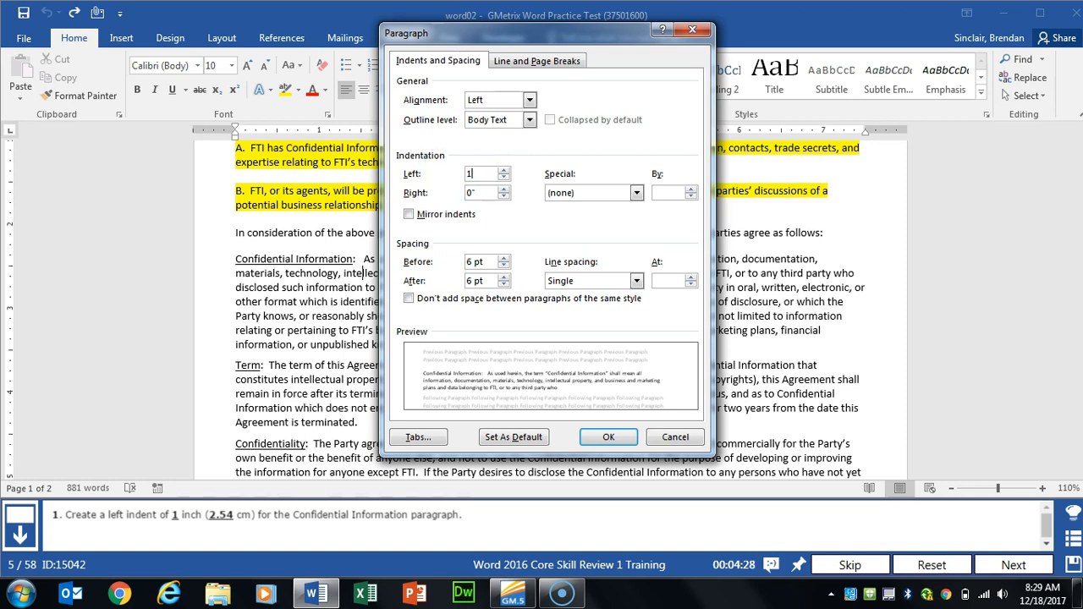
{"action": "key", "text": "Tab"}
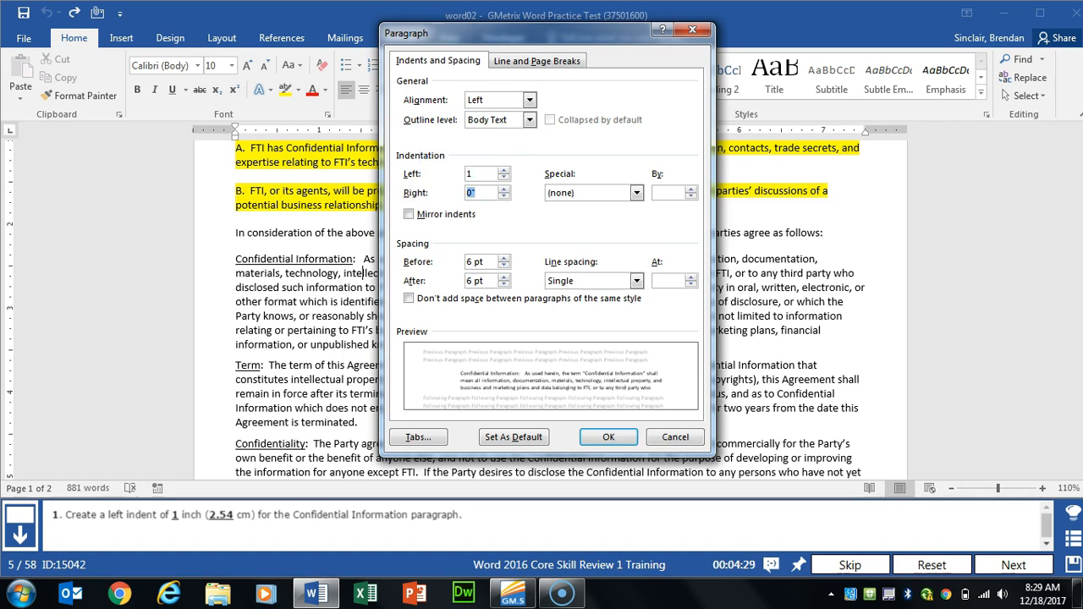
{"action": "left_click", "coordinate": [626, 441]}
{"action": "left_click", "coordinate": [1003, 561]}
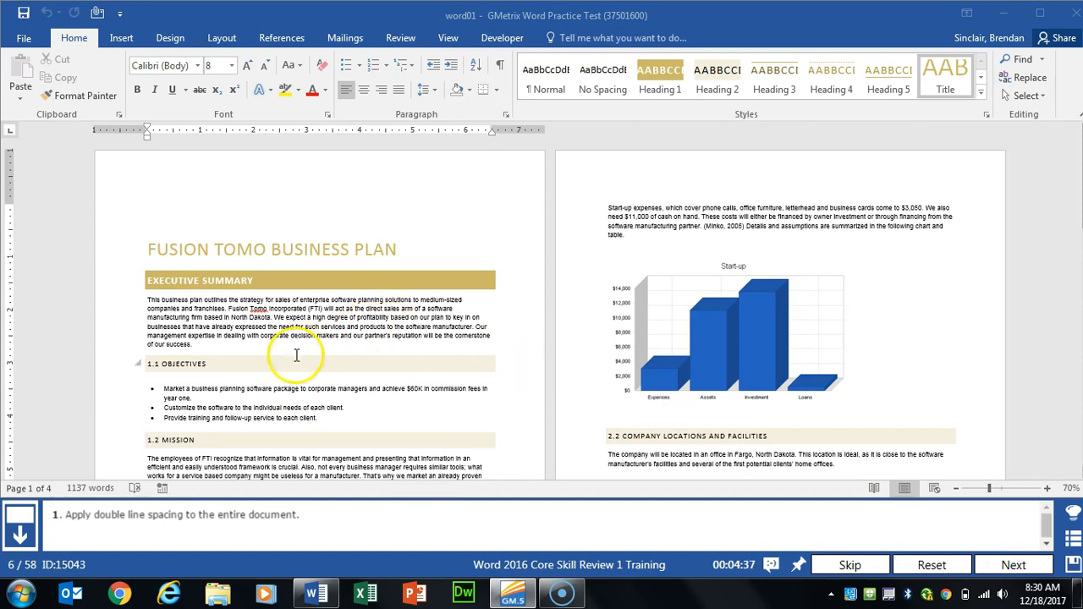
Step: Select the whole Fusion Tomo document, set line spacing to Double, then advance to task 7
{"action": "left_click", "coordinate": [304, 249]}
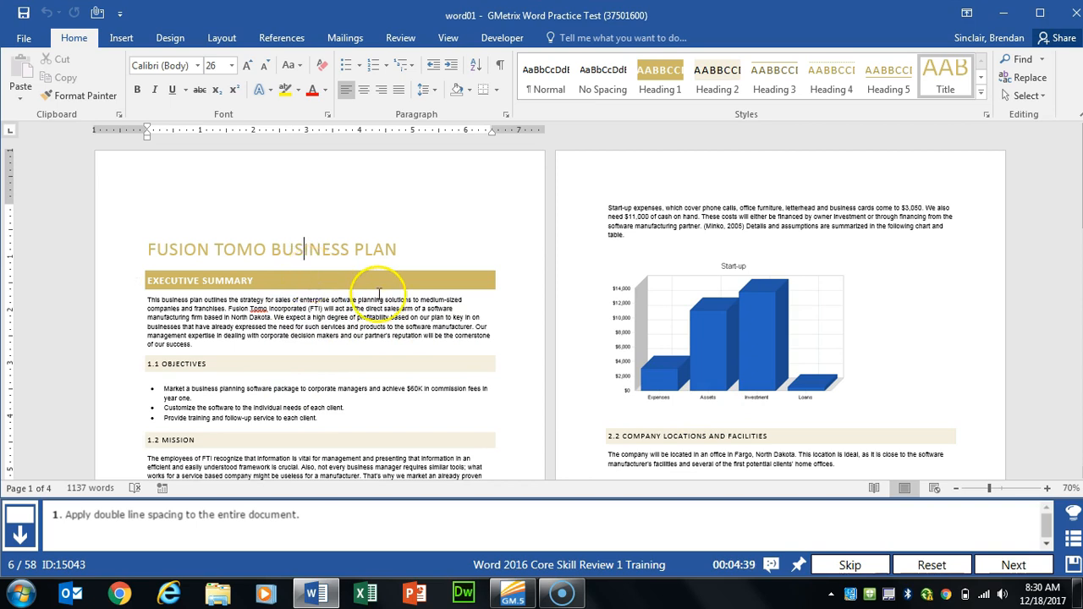
{"action": "key", "text": "ctrl+a"}
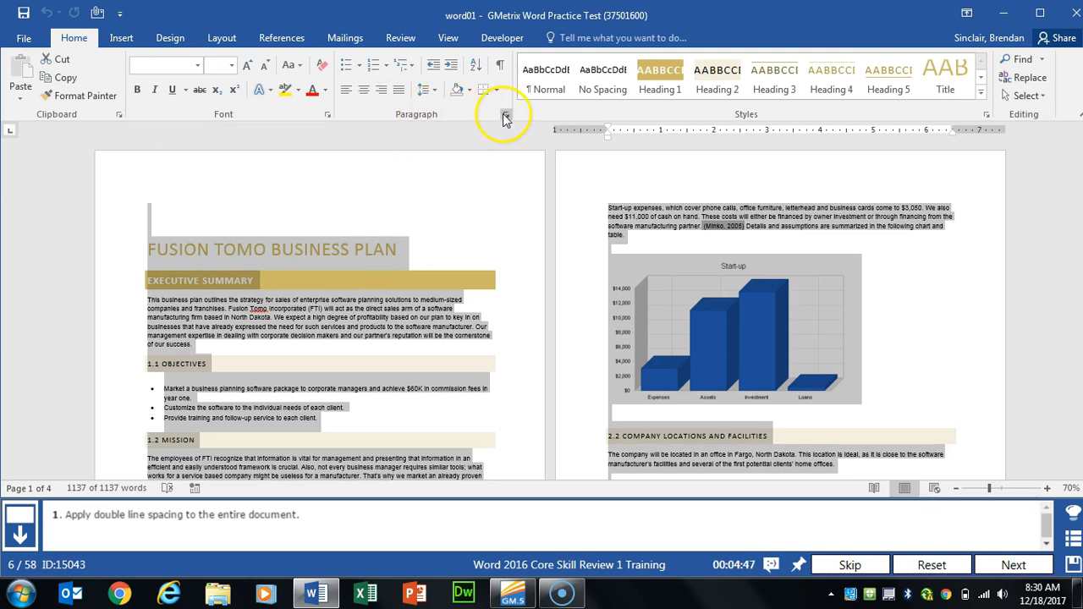
{"action": "left_click", "coordinate": [505, 118]}
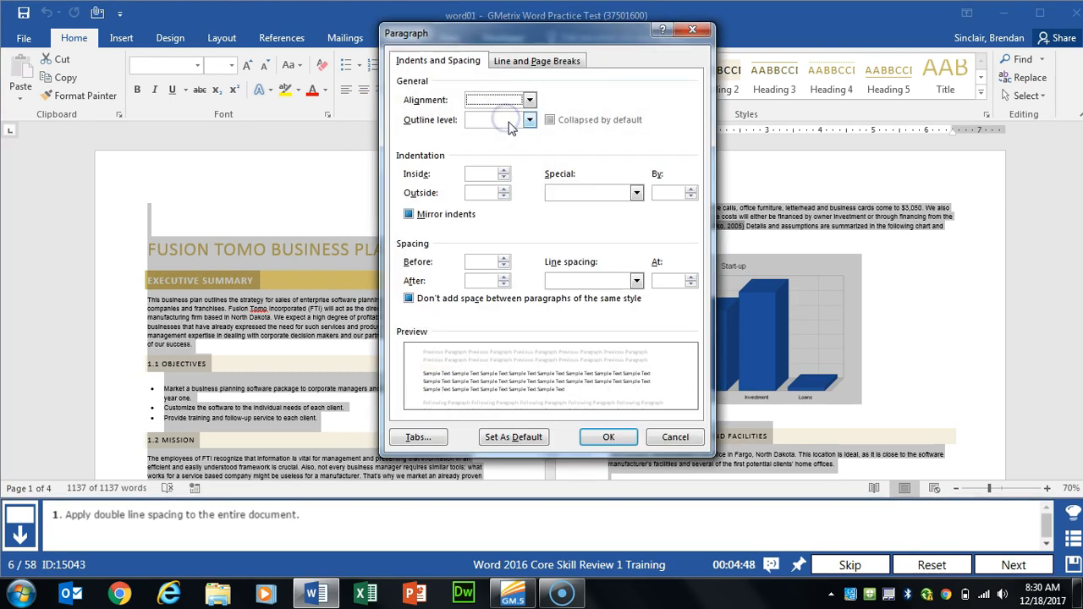
{"action": "left_click", "coordinate": [633, 280]}
{"action": "left_click", "coordinate": [579, 316]}
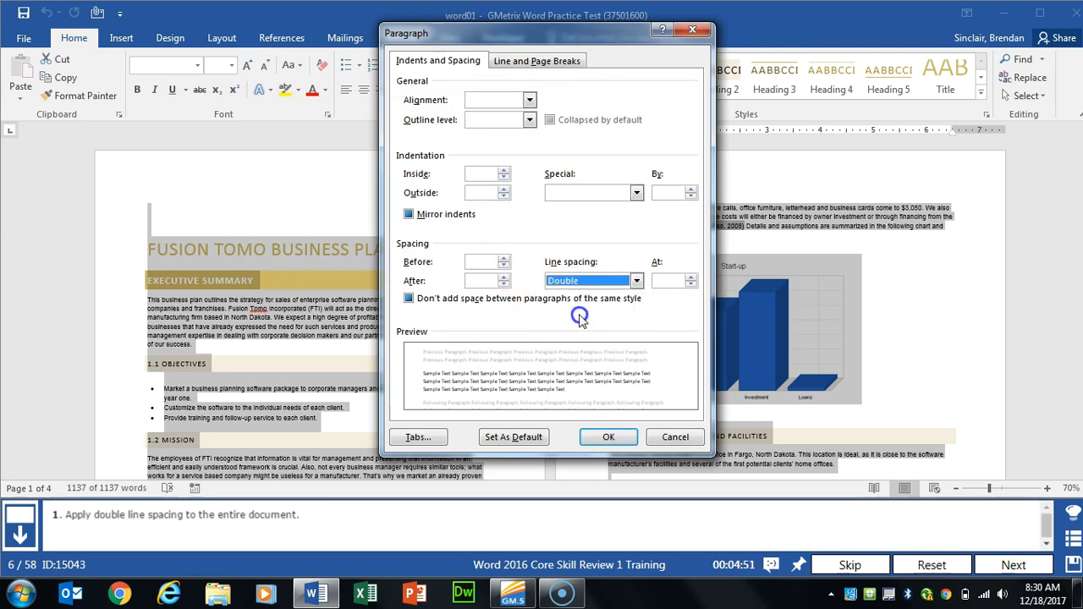
{"action": "left_click", "coordinate": [606, 437]}
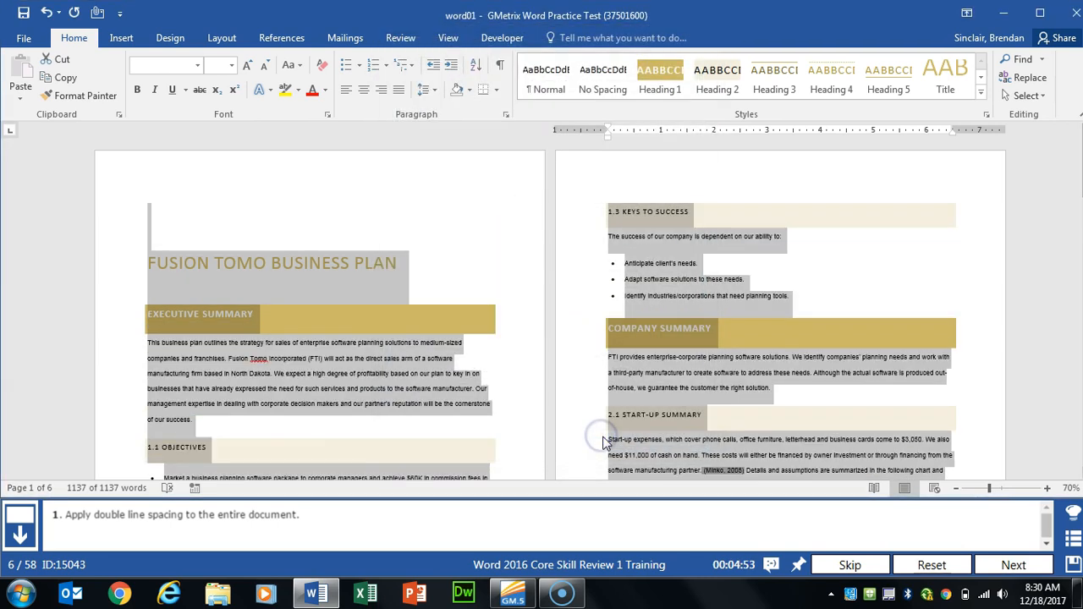
{"action": "left_click", "coordinate": [1014, 564]}
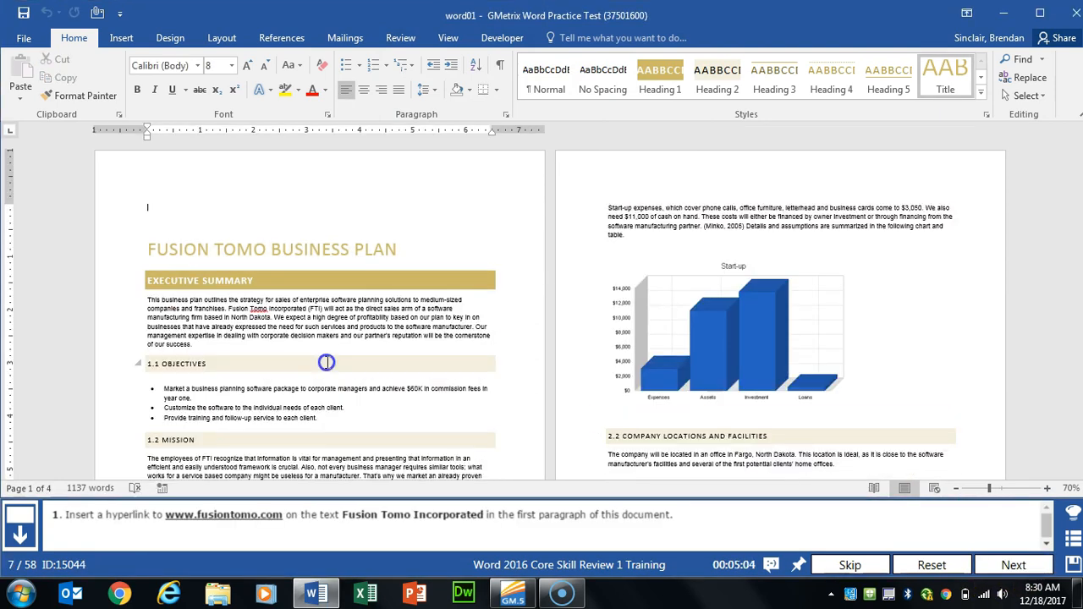
{"action": "left_click", "coordinate": [326, 363]}
{"action": "scroll", "coordinate": [327, 362], "scroll_direction": "up", "scroll_amount": 3}
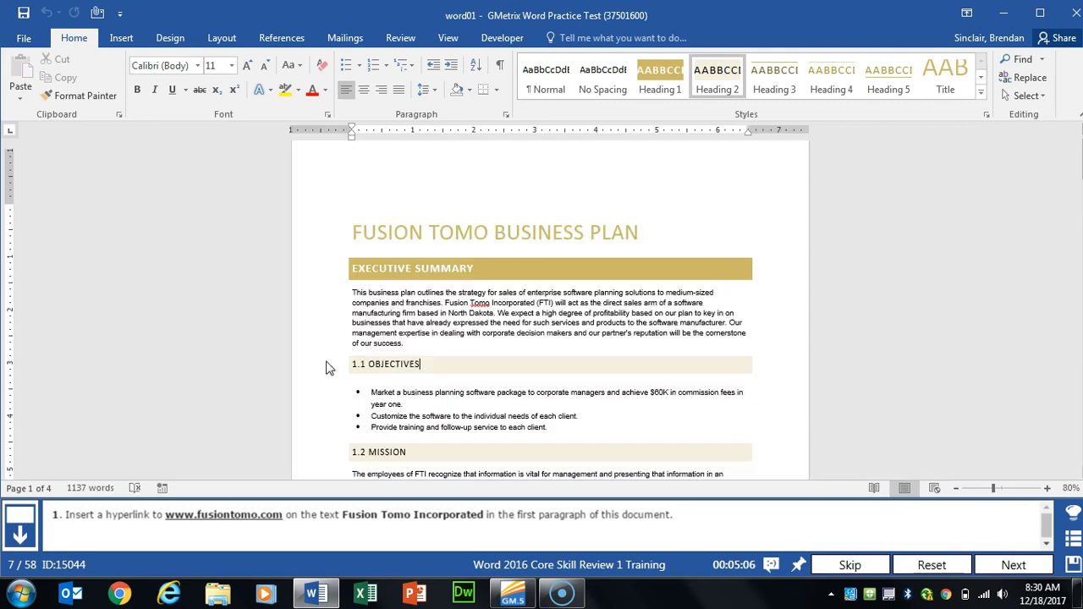
{"action": "scroll", "coordinate": [326, 363], "scroll_direction": "up", "scroll_amount": 3}
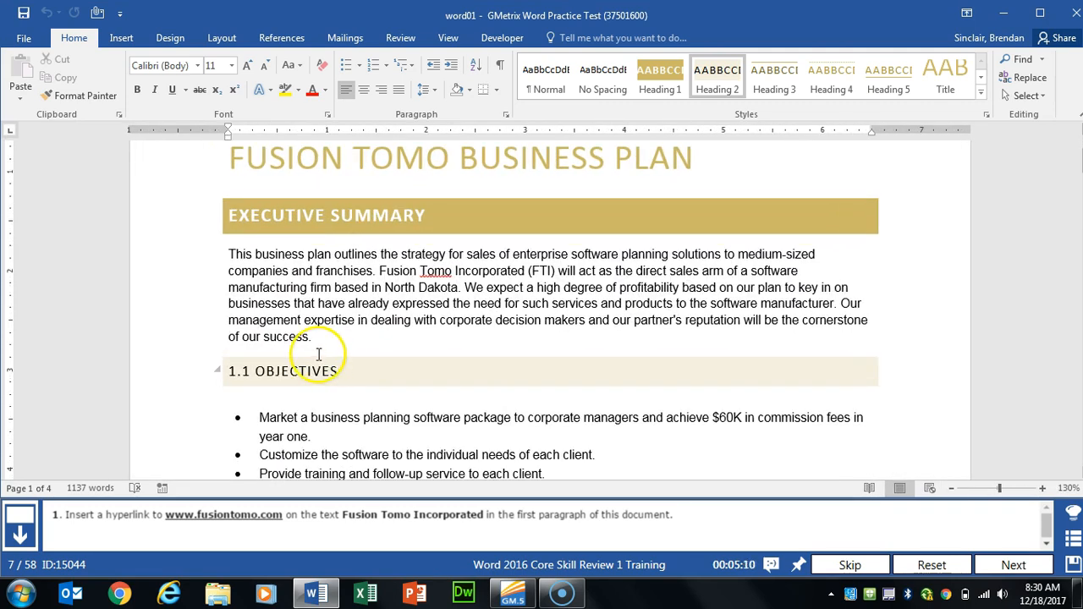
{"action": "left_click_drag", "start_coordinate": [377, 271], "coordinate": [525, 270]}
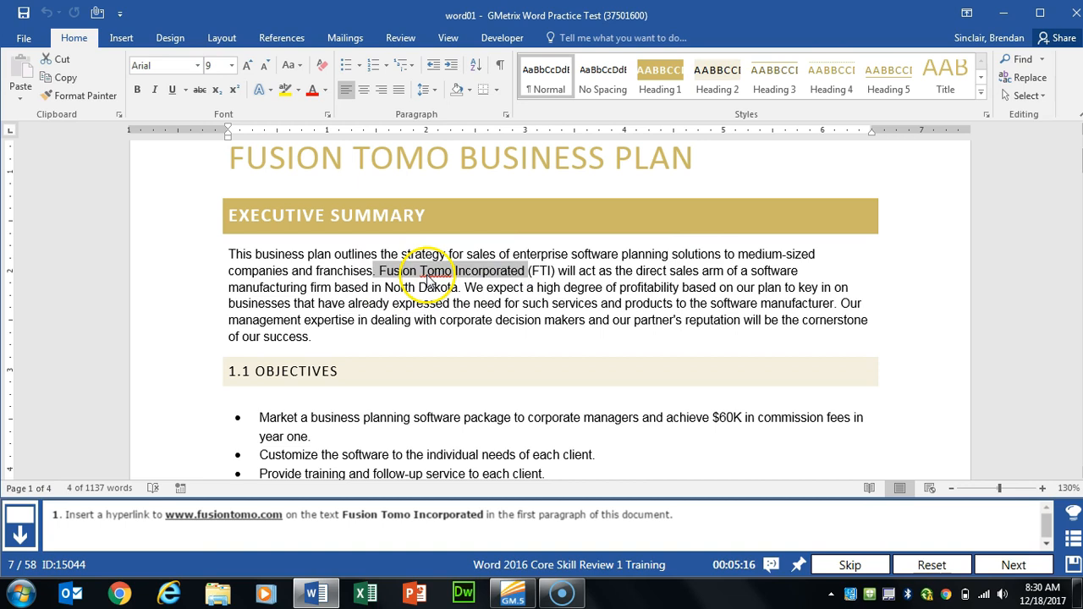
{"action": "left_click", "coordinate": [121, 37]}
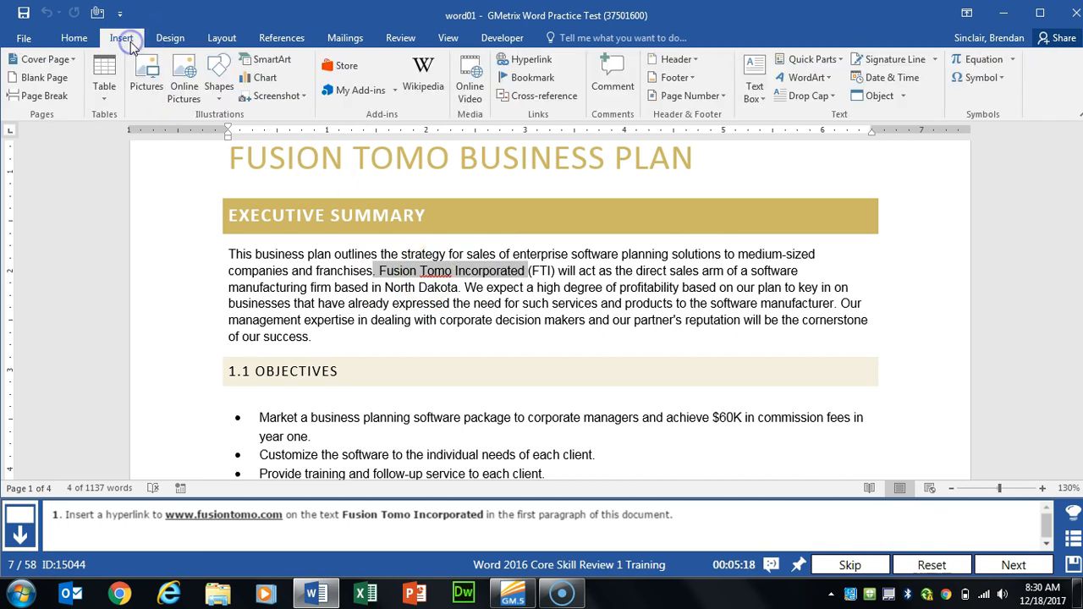
{"action": "left_click", "coordinate": [532, 67]}
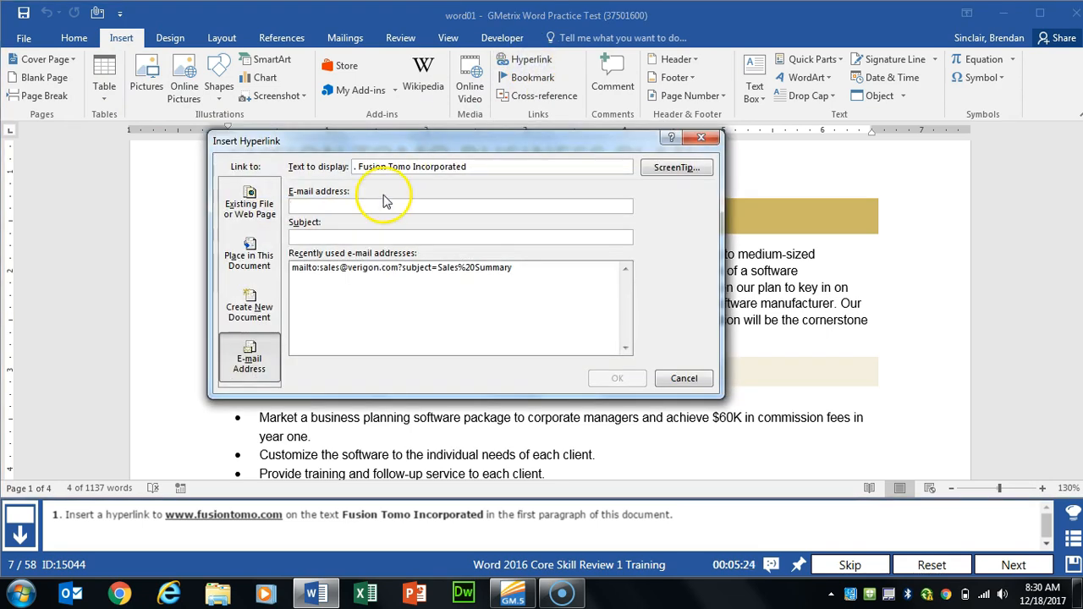
{"action": "left_click", "coordinate": [248, 211]}
{"action": "left_click", "coordinate": [337, 350]}
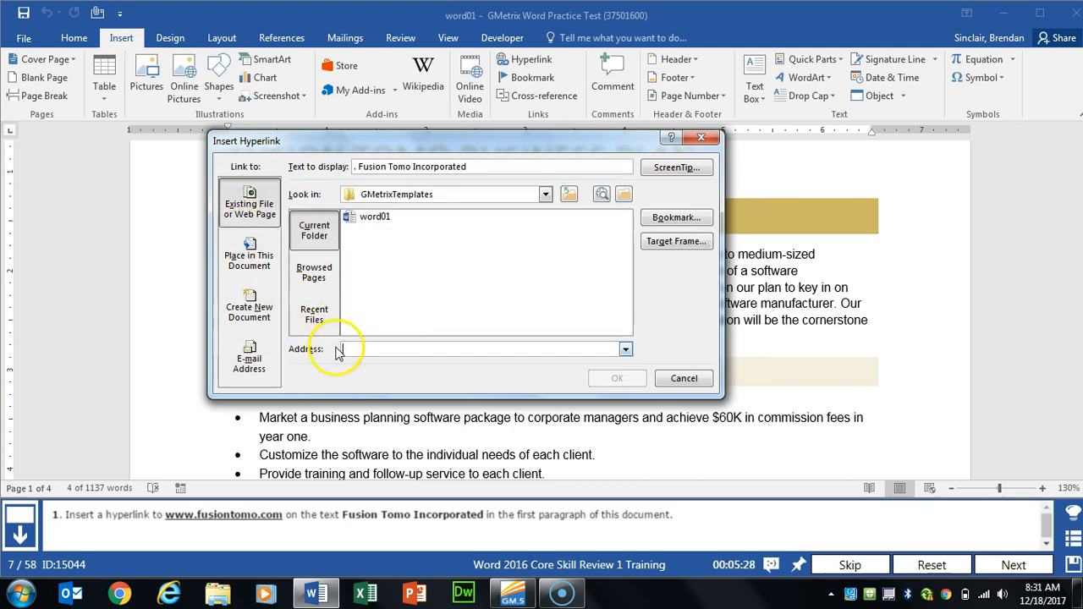
{"action": "left_click", "coordinate": [408, 346]}
{"action": "type", "text": "www."}
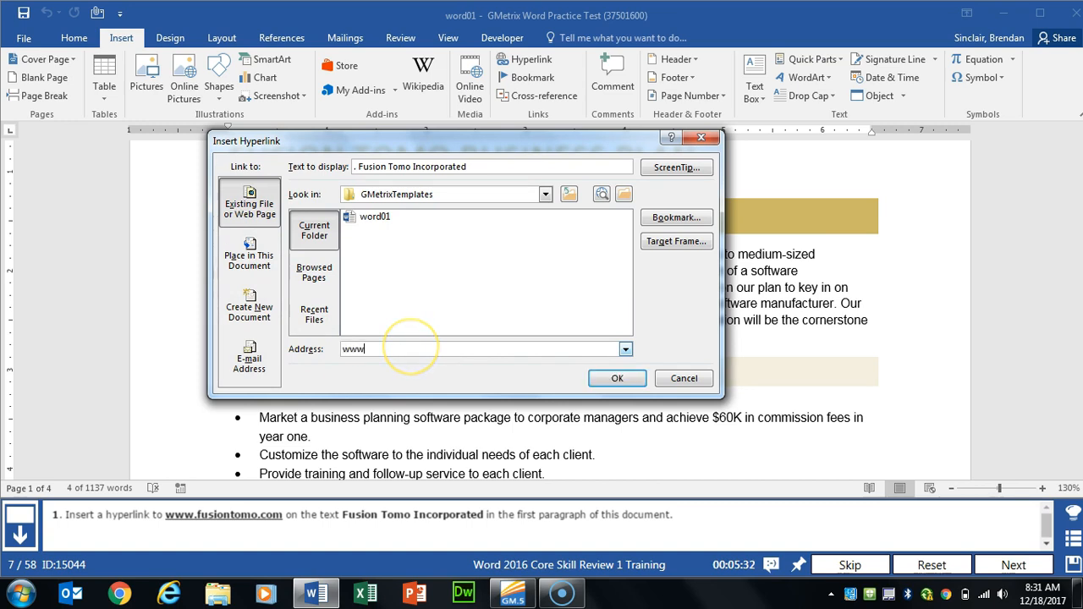
{"action": "type", "text": "fusiontomo.com"}
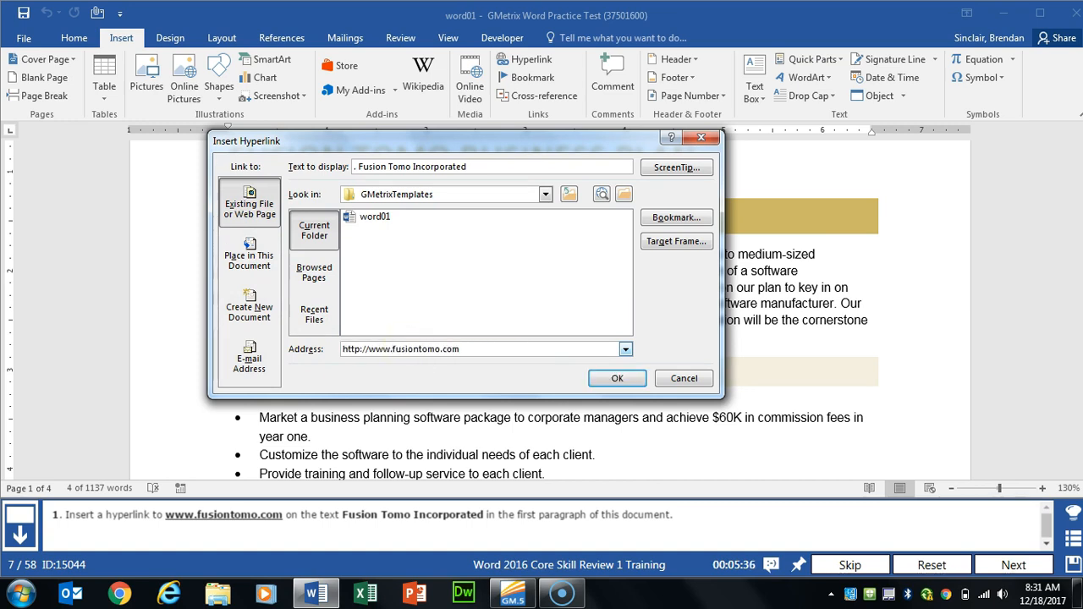
{"action": "left_click", "coordinate": [597, 380]}
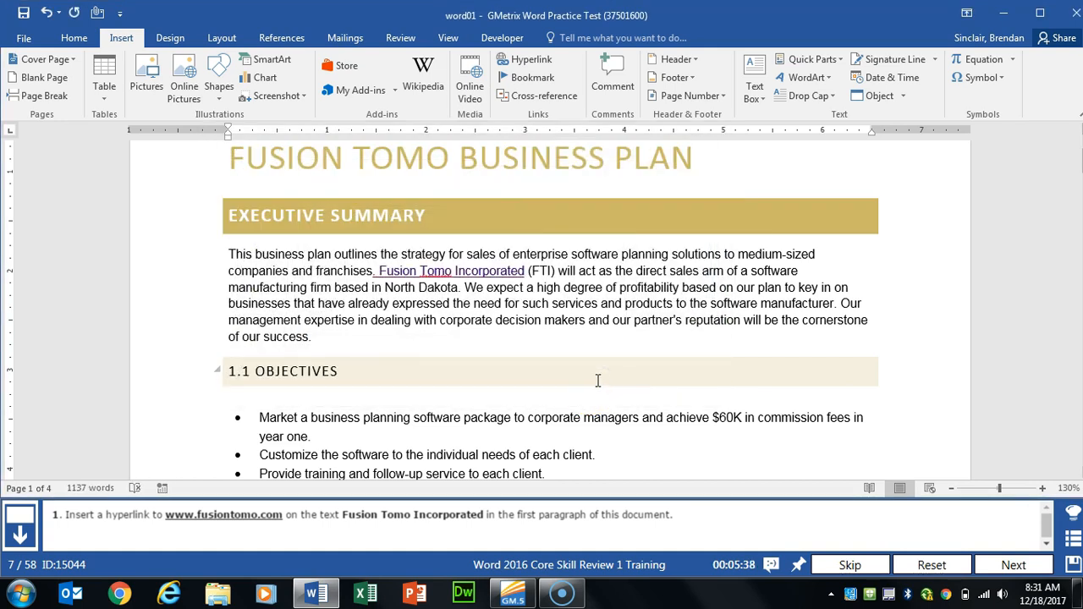
{"action": "left_click", "coordinate": [1014, 564]}
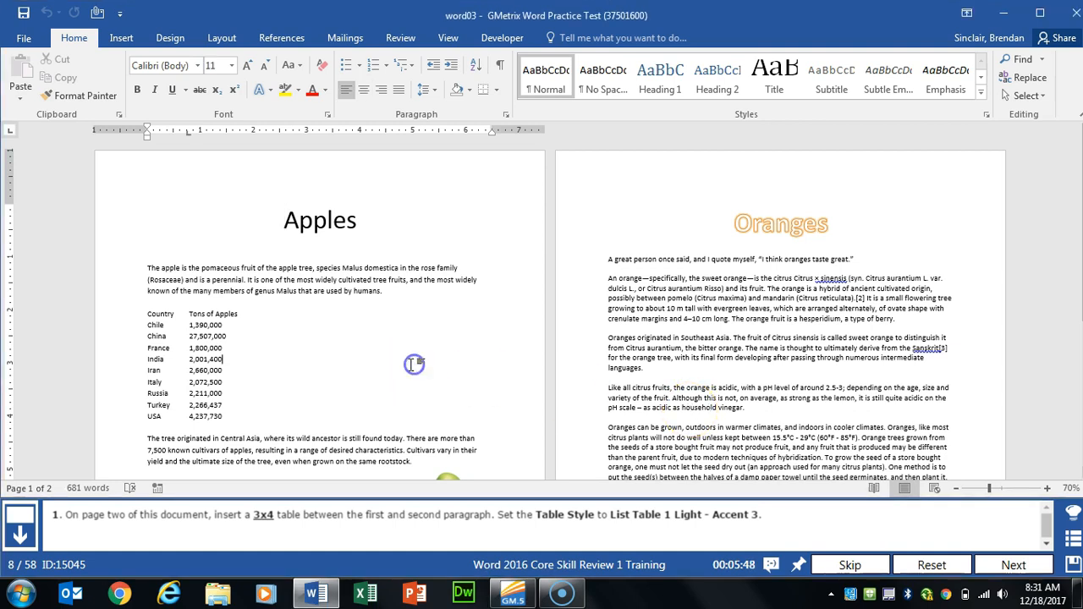
Step: Place the cursor on the blank line after the first paragraph on page two
{"action": "scroll", "coordinate": [415, 297], "scroll_direction": "up", "scroll_amount": 4}
{"action": "scroll", "coordinate": [551, 368], "scroll_direction": "down", "scroll_amount": 15}
{"action": "scroll", "coordinate": [577, 380], "scroll_direction": "down", "scroll_amount": 7}
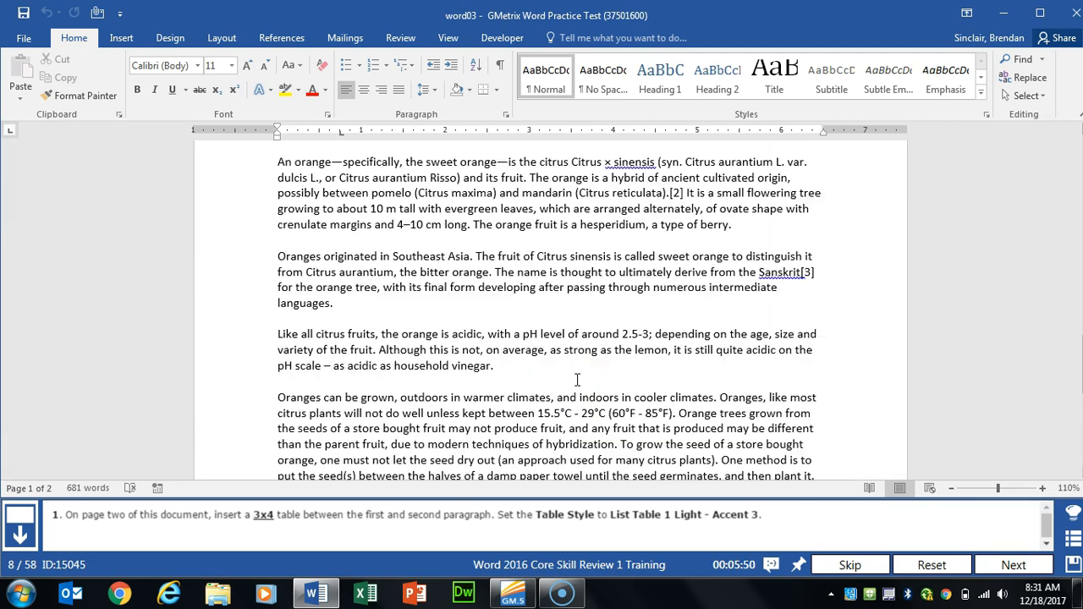
{"action": "scroll", "coordinate": [578, 381], "scroll_direction": "down", "scroll_amount": 3}
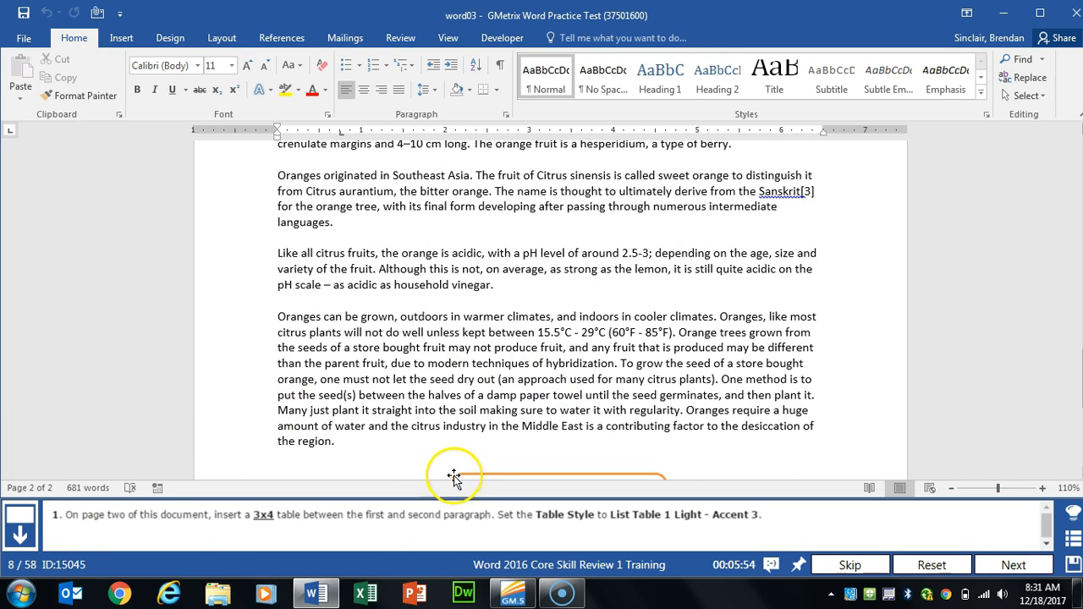
{"action": "scroll", "coordinate": [583, 284], "scroll_direction": "up", "scroll_amount": 7}
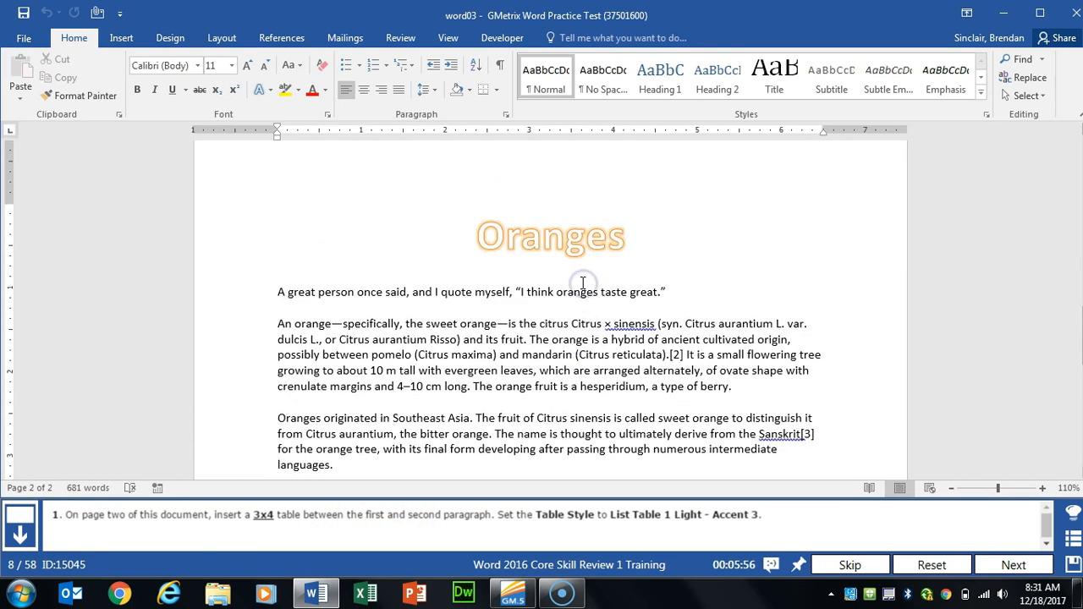
{"action": "scroll", "coordinate": [583, 285], "scroll_direction": "down", "scroll_amount": 1}
{"action": "left_click", "coordinate": [713, 216]}
{"action": "left_click", "coordinate": [309, 227]}
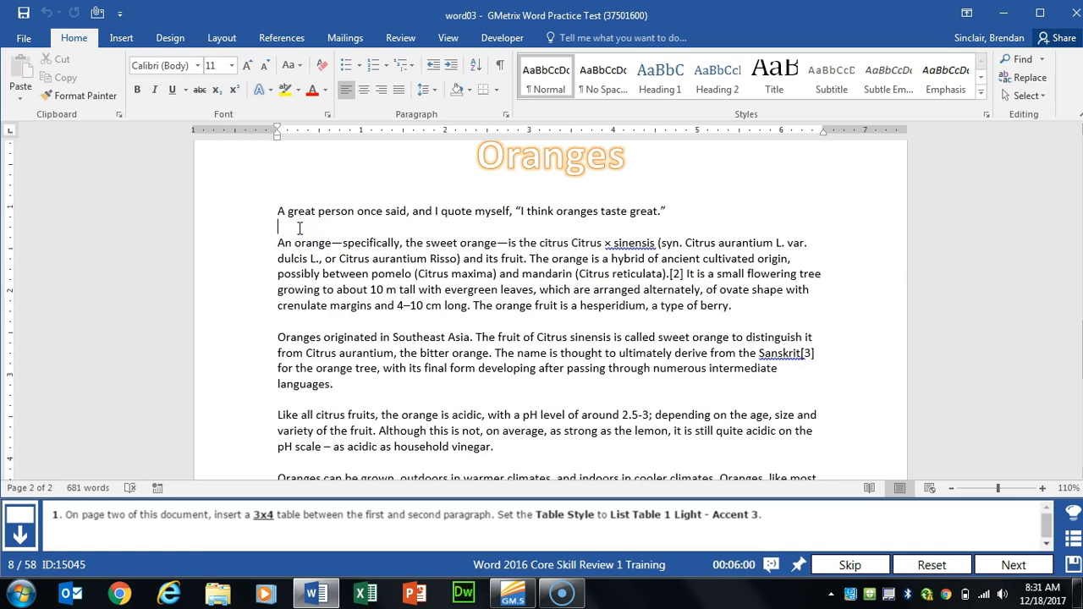
Step: Insert a 3-column by 4-row table there and select it
{"action": "left_click", "coordinate": [123, 37]}
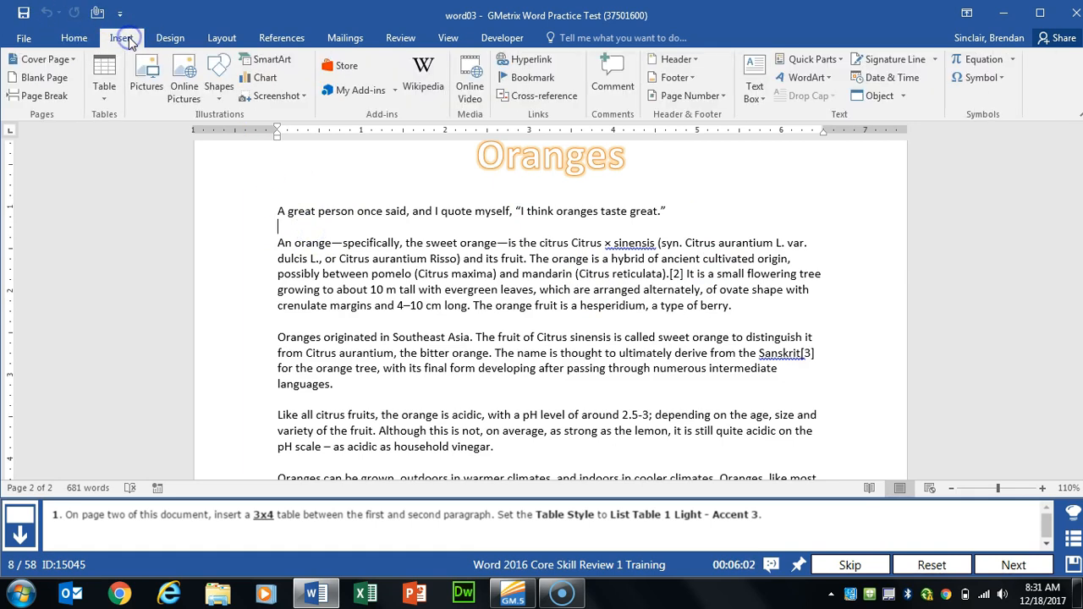
{"action": "left_click", "coordinate": [104, 101]}
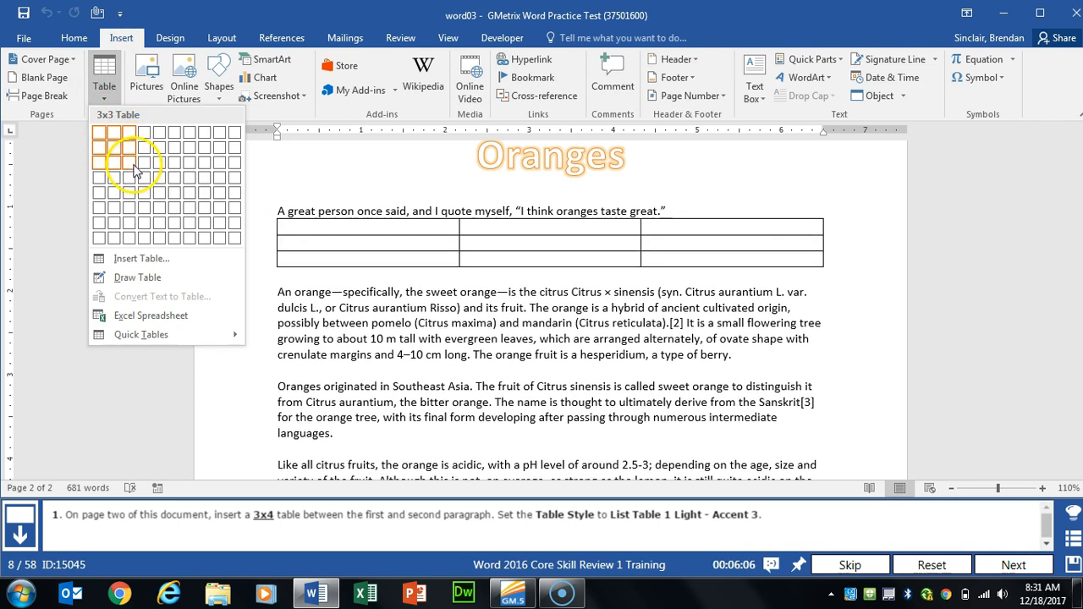
{"action": "left_click", "coordinate": [135, 180]}
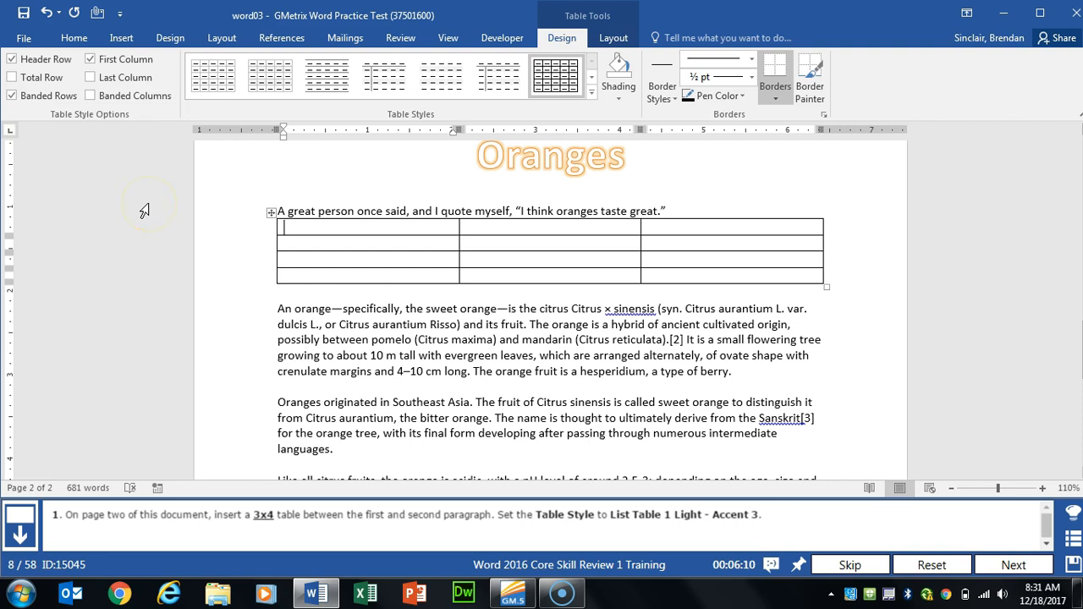
{"action": "left_click", "coordinate": [271, 212]}
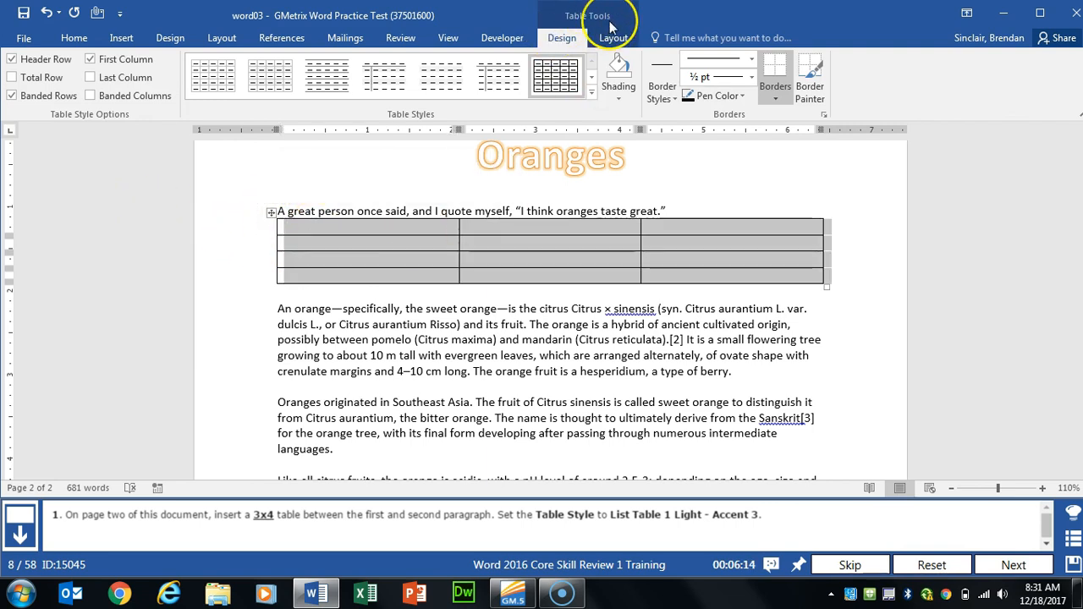
{"action": "left_click", "coordinate": [594, 93]}
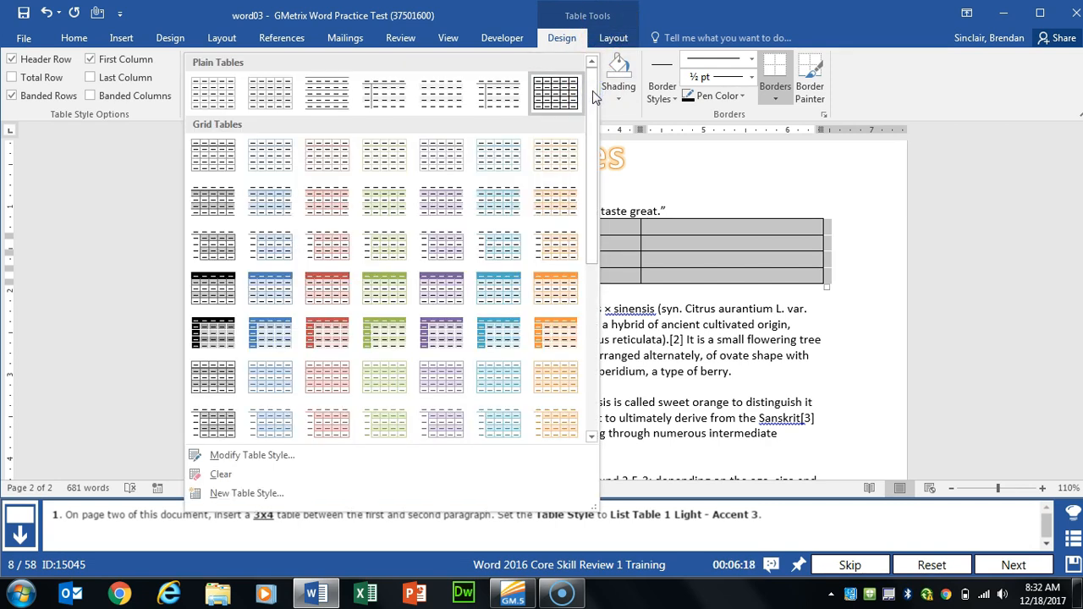
Step: Apply the List Table 1 Light - Accent 3 style to the table, then advance to the oranges.jpg task
{"action": "scroll", "coordinate": [343, 213], "scroll_direction": "down", "scroll_amount": 3}
{"action": "left_click", "coordinate": [303, 180]}
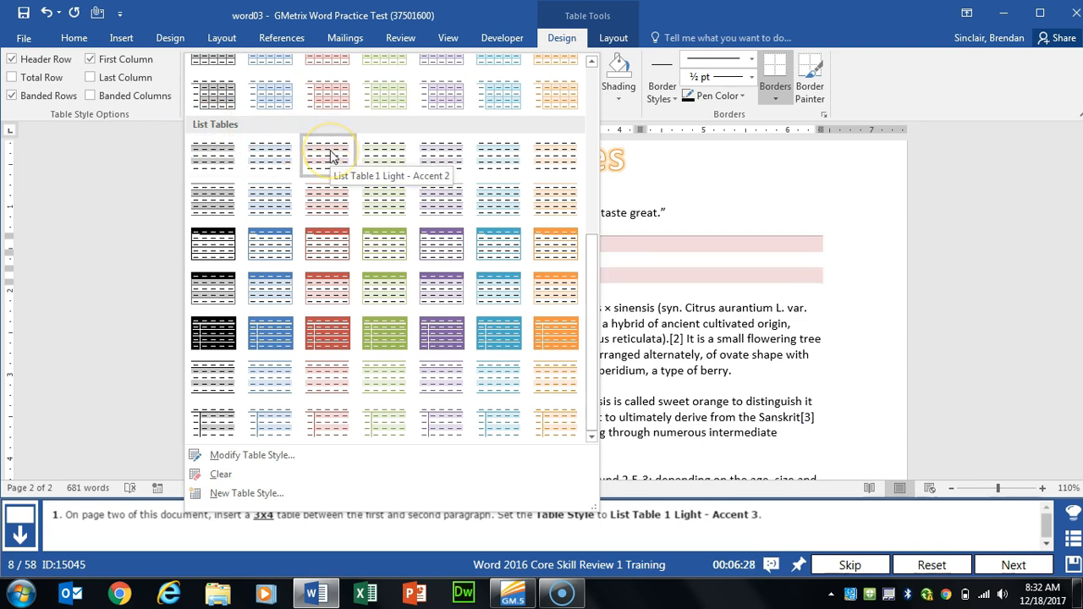
{"action": "left_click", "coordinate": [387, 161]}
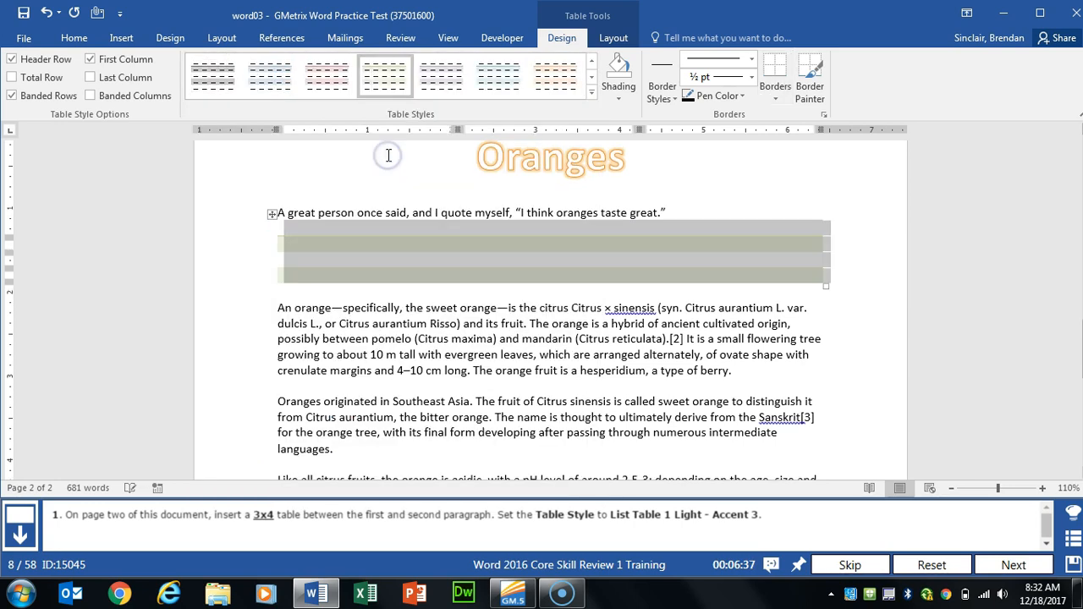
{"action": "left_click", "coordinate": [1007, 582]}
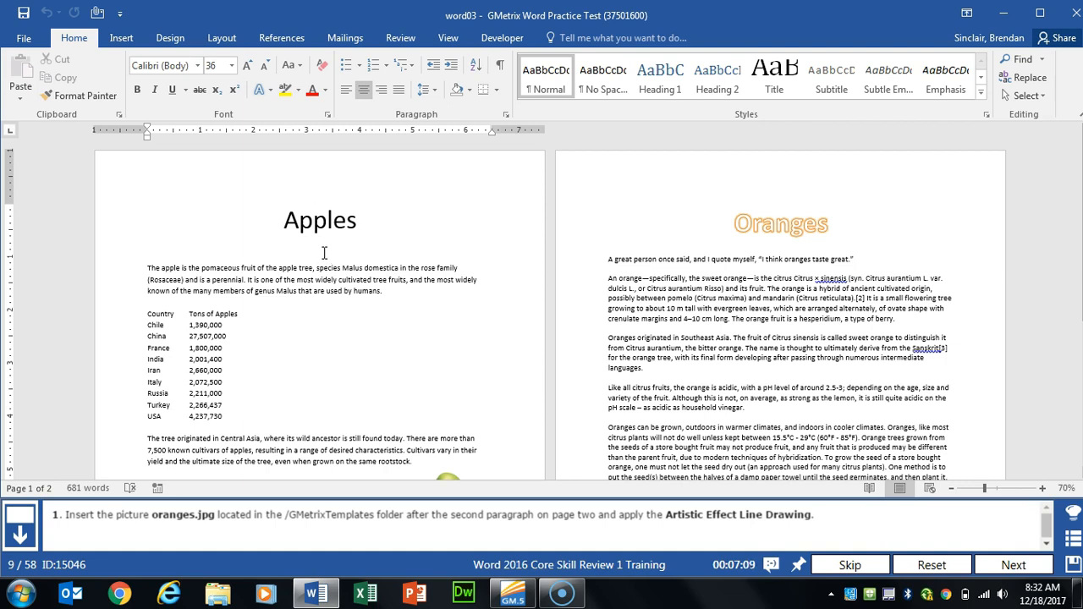
Step: Insert the oranges picture from Documents > GMetrixTemplates after 'berry.' at the end of paragraph two
{"action": "scroll", "coordinate": [324, 252], "scroll_direction": "up", "scroll_amount": 4, "text": "ctrl"}
{"action": "left_click", "coordinate": [430, 343]}
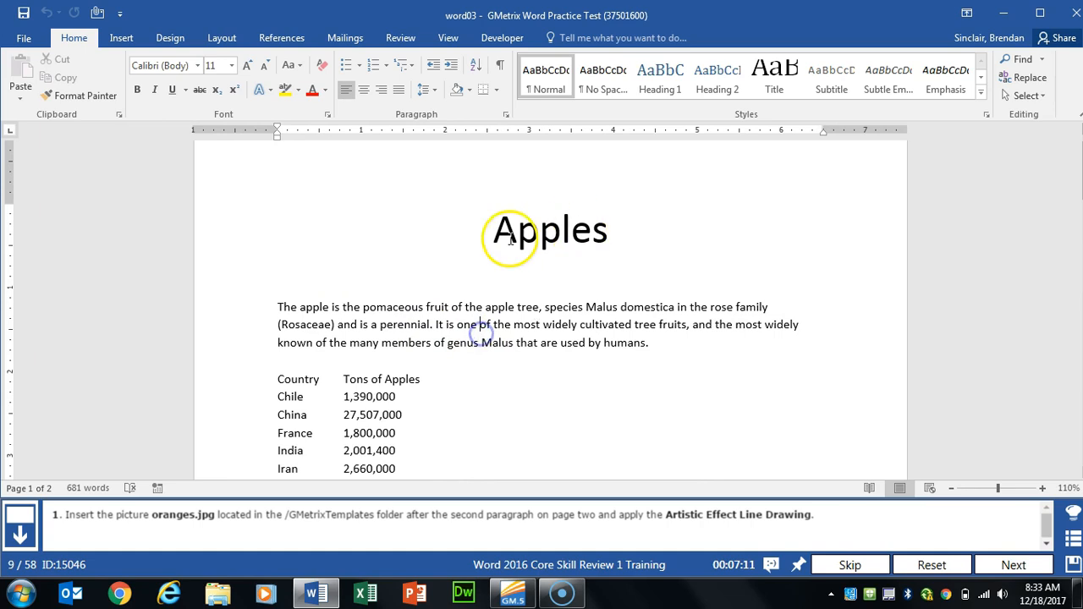
{"action": "scroll", "coordinate": [513, 348], "scroll_direction": "down", "scroll_amount": 5}
{"action": "scroll", "coordinate": [514, 347], "scroll_direction": "down", "scroll_amount": 10}
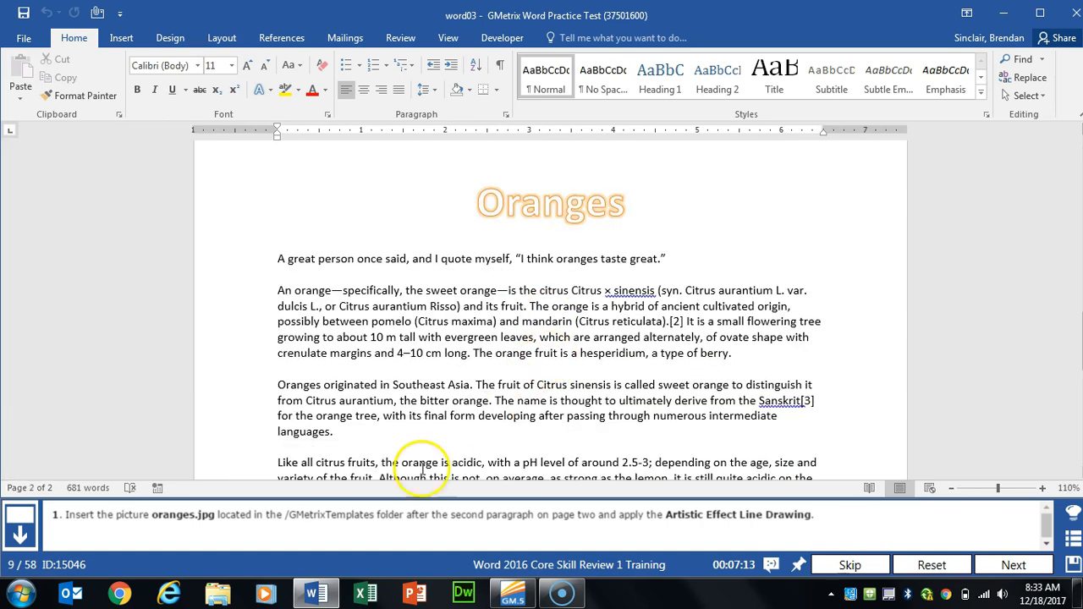
{"action": "left_click", "coordinate": [519, 495]}
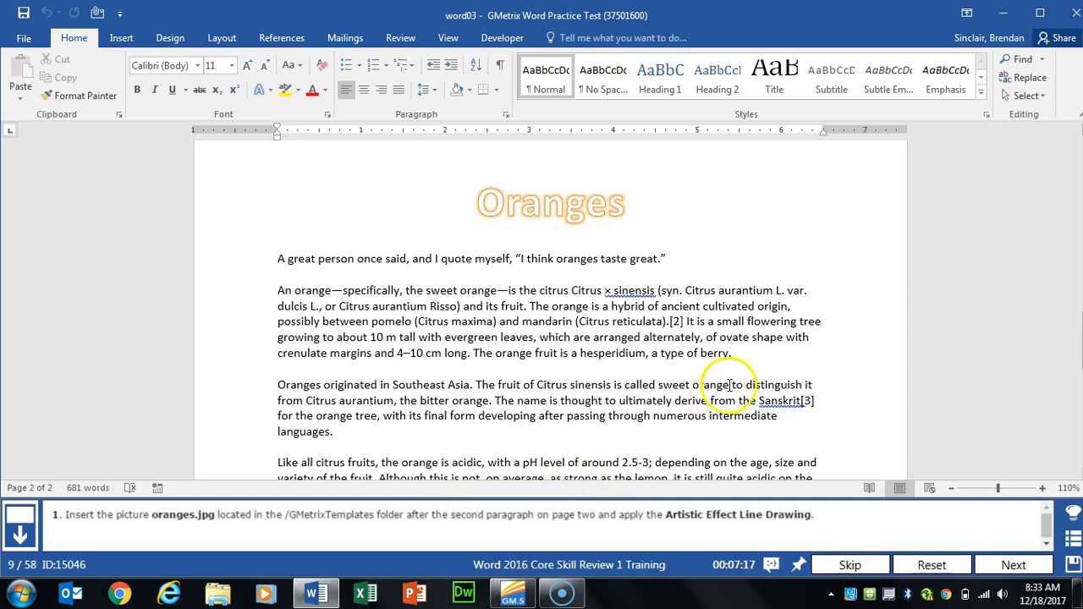
{"action": "left_click", "coordinate": [751, 353]}
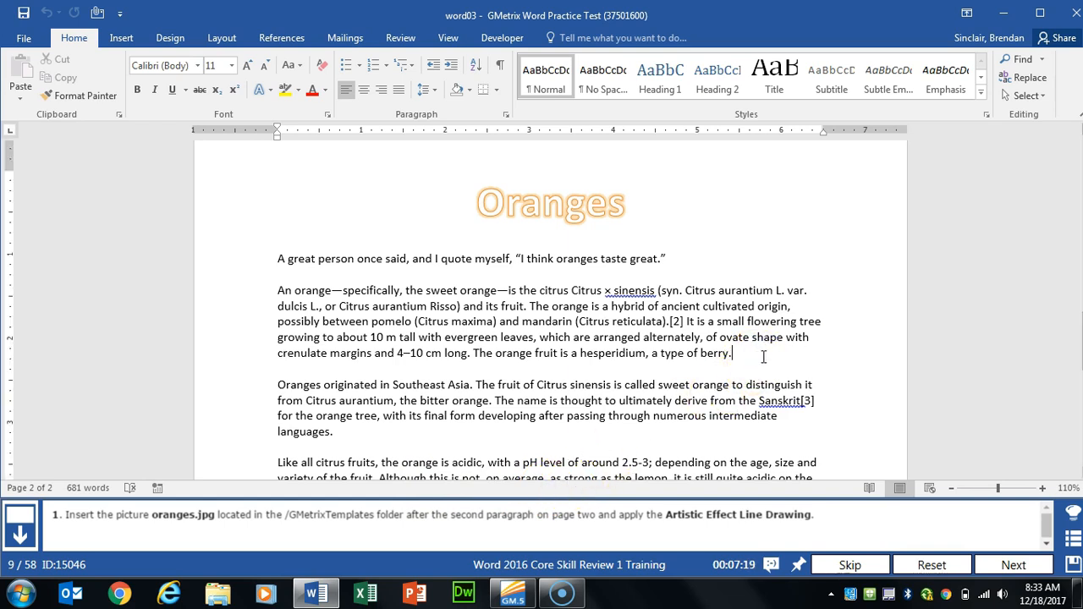
{"action": "left_click", "coordinate": [120, 37]}
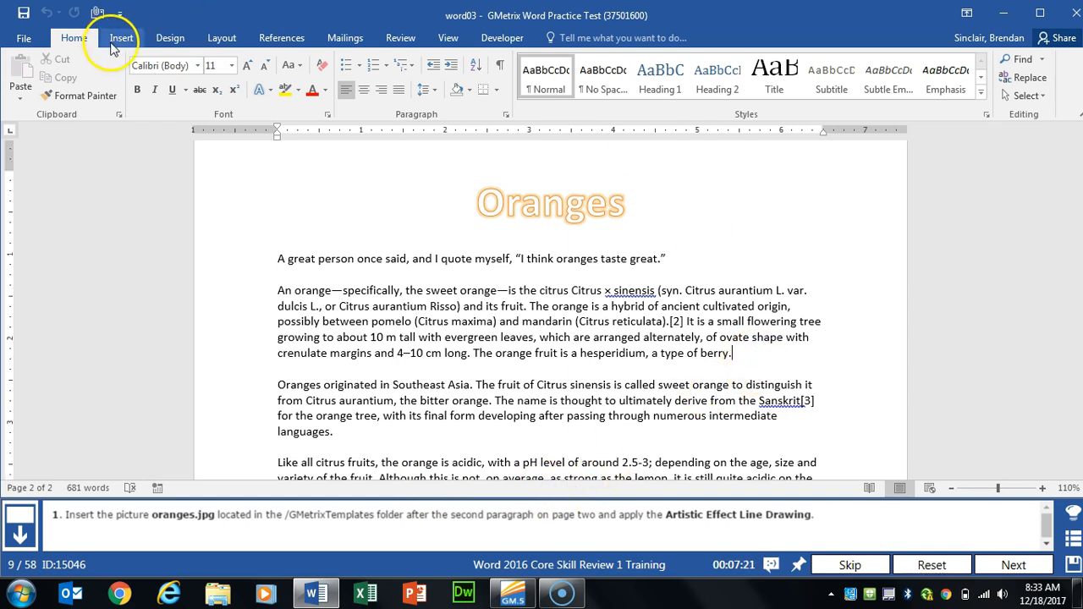
{"action": "left_click", "coordinate": [143, 87]}
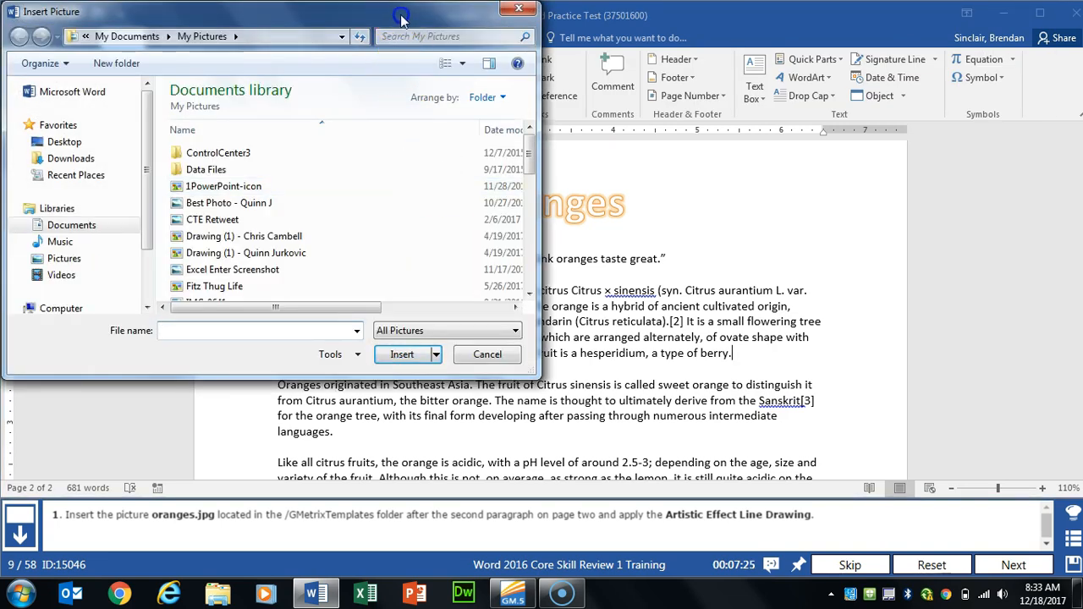
{"action": "left_click_drag", "start_coordinate": [398, 17], "coordinate": [567, 33]}
{"action": "left_click", "coordinate": [254, 242]}
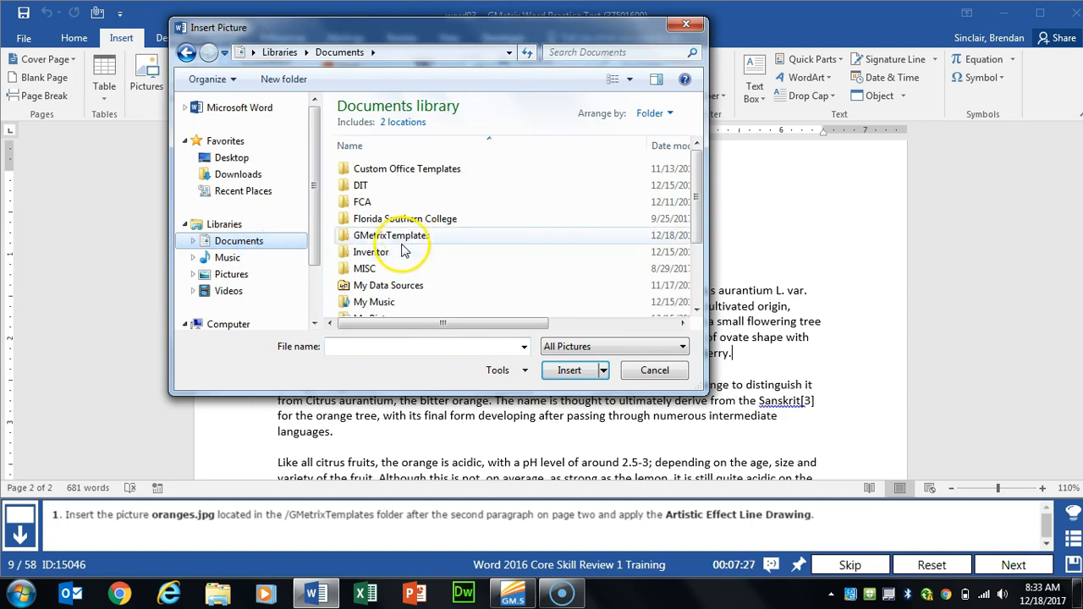
{"action": "double_click", "coordinate": [408, 241]}
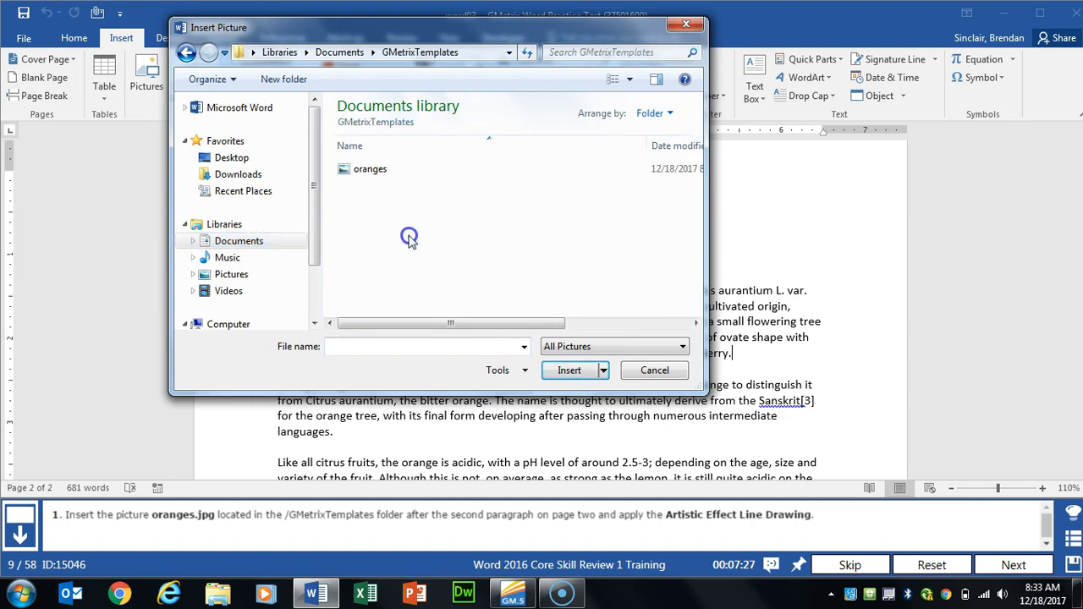
{"action": "double_click", "coordinate": [403, 174]}
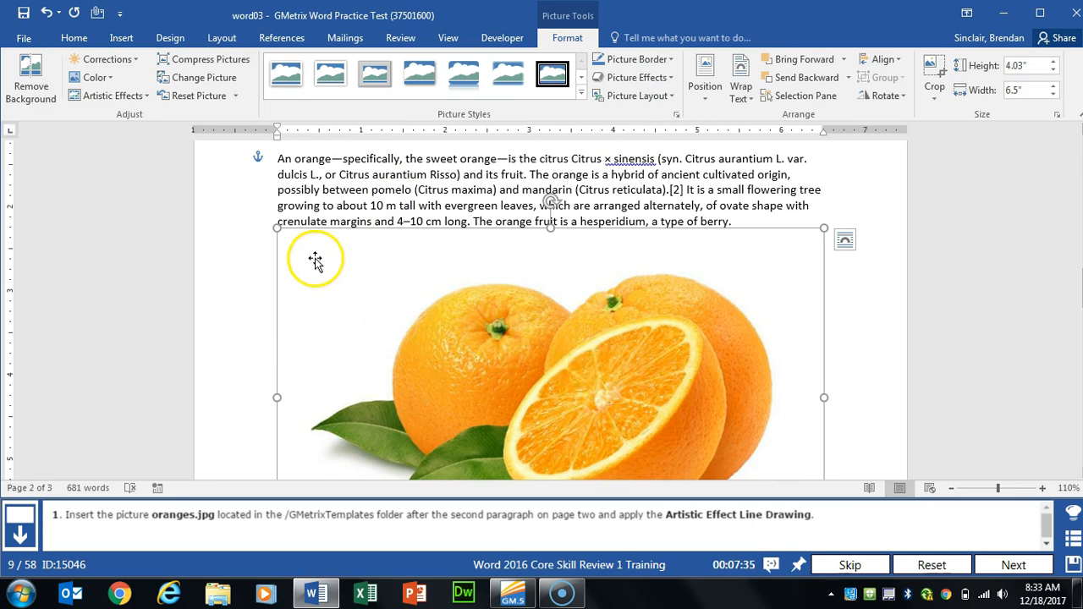
Step: Give the oranges picture the Line Drawing artistic effect and advance to the next task
{"action": "left_click", "coordinate": [127, 96]}
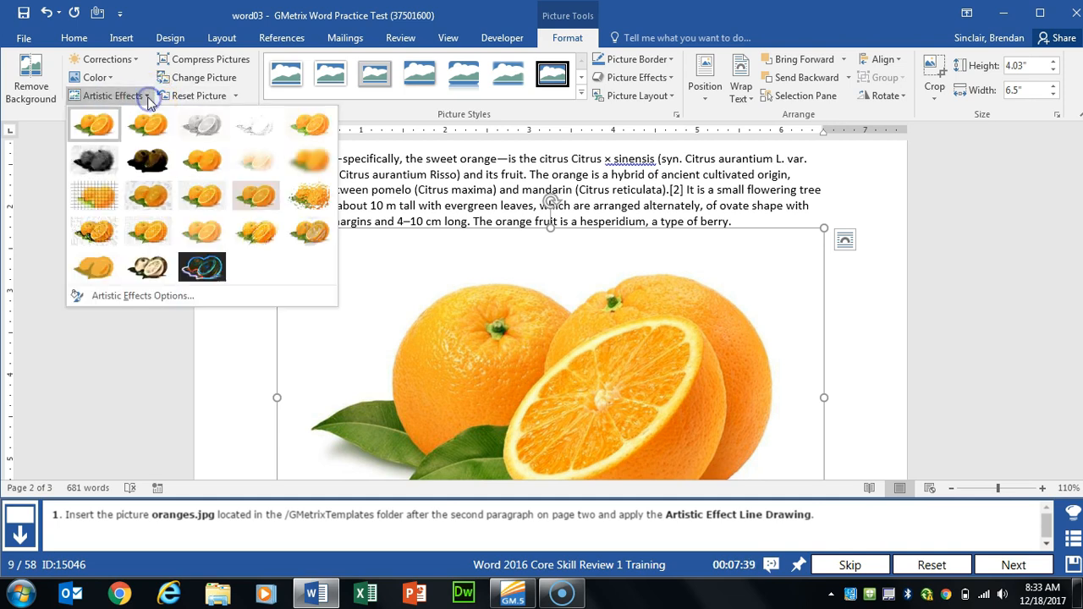
{"action": "left_click", "coordinate": [322, 127]}
{"action": "left_click", "coordinate": [1012, 560]}
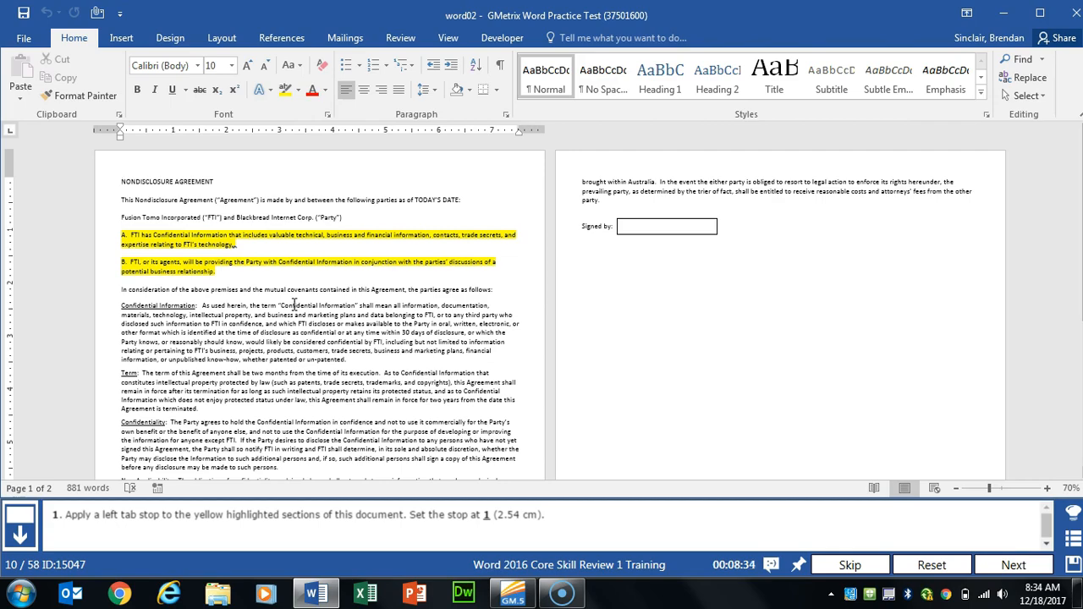
Step: Tab paragraphs A and B to a 1-inch left tab stop, then advance to the next task
{"action": "scroll", "coordinate": [294, 305], "scroll_direction": "up", "scroll_amount": 6}
{"action": "scroll", "coordinate": [271, 381], "scroll_direction": "down", "scroll_amount": 3}
{"action": "scroll", "coordinate": [282, 334], "scroll_direction": "up", "scroll_amount": 3}
{"action": "scroll", "coordinate": [282, 334], "scroll_direction": "up", "scroll_amount": 3}
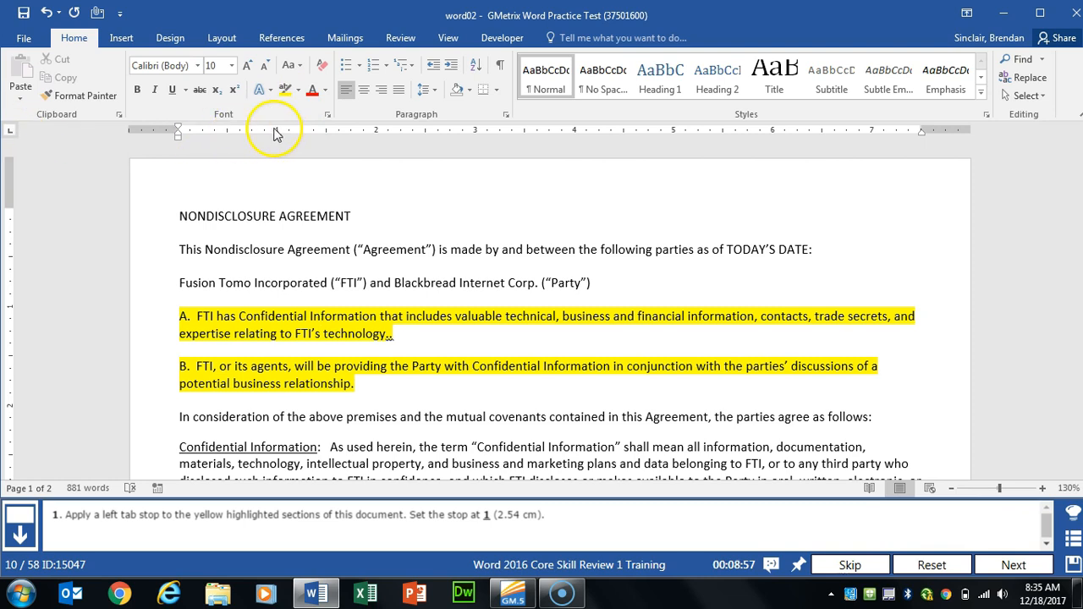
{"action": "left_click", "coordinate": [177, 316]}
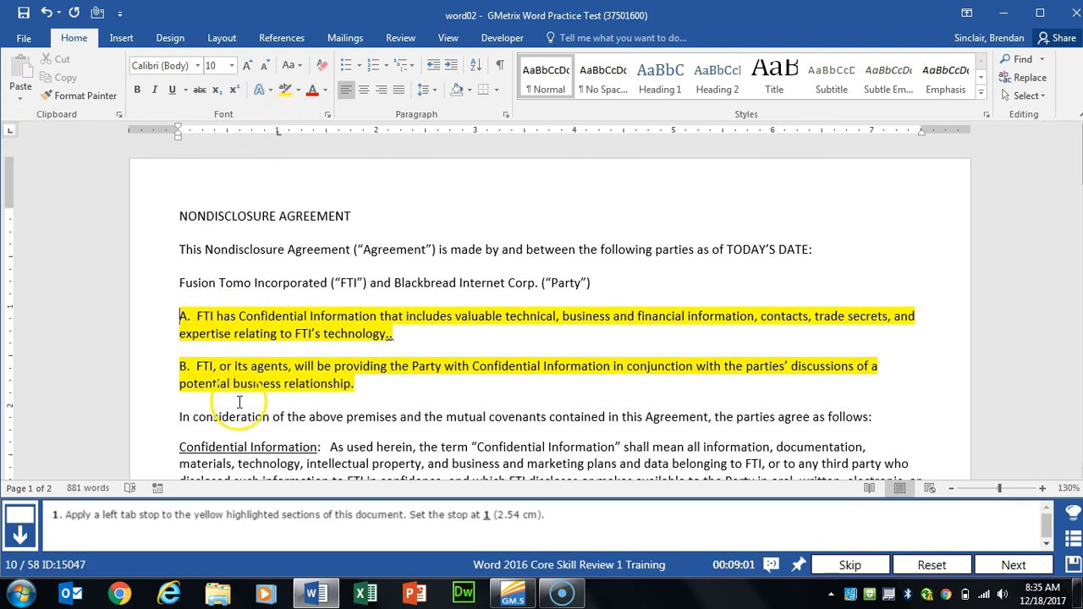
{"action": "key", "text": "Tab"}
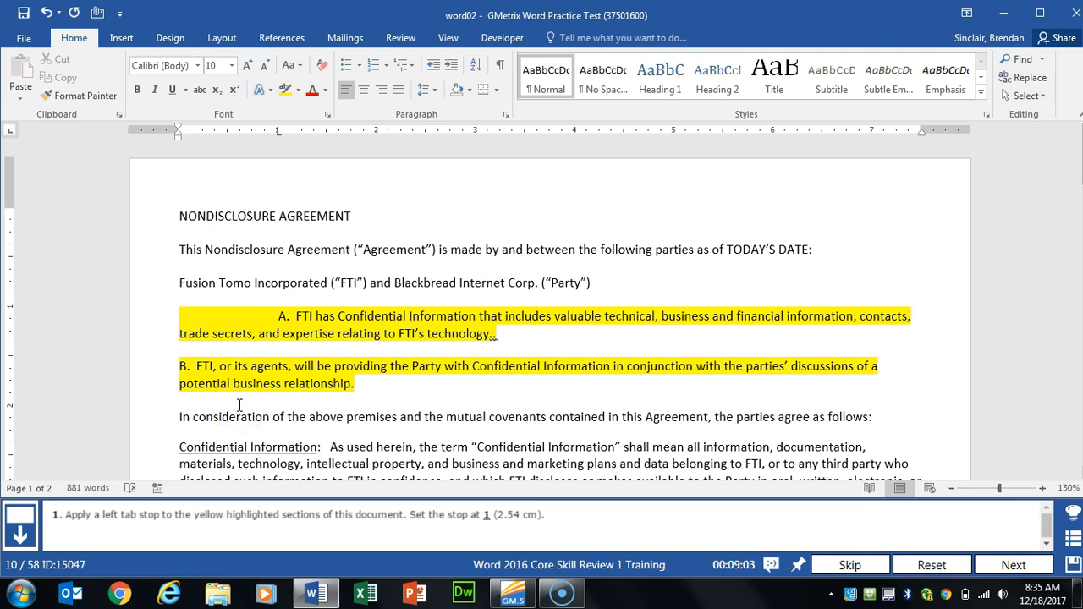
{"action": "left_click", "coordinate": [292, 367]}
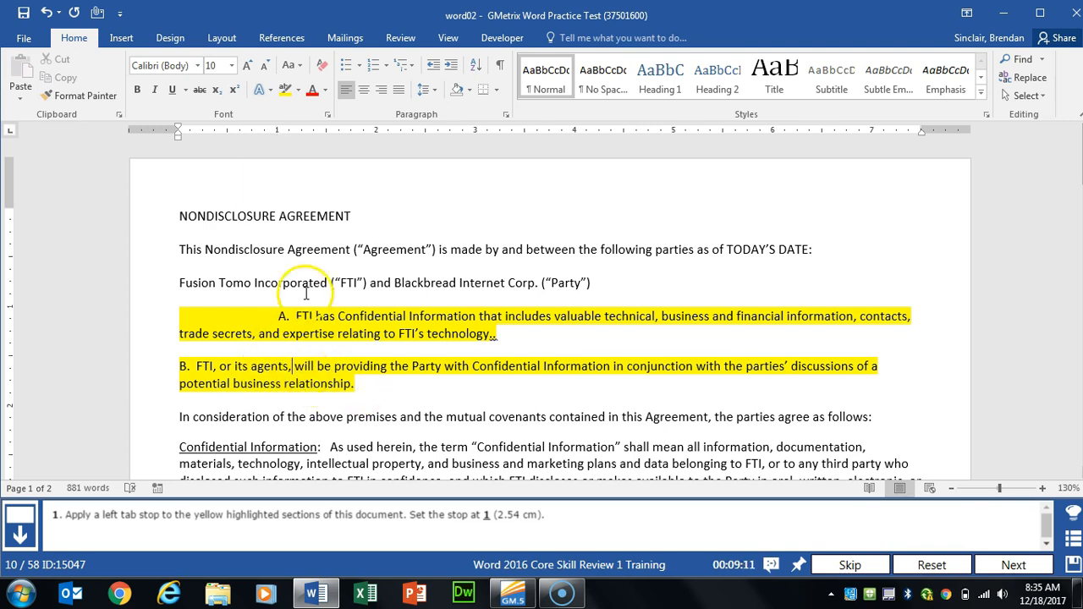
{"action": "left_click", "coordinate": [278, 132]}
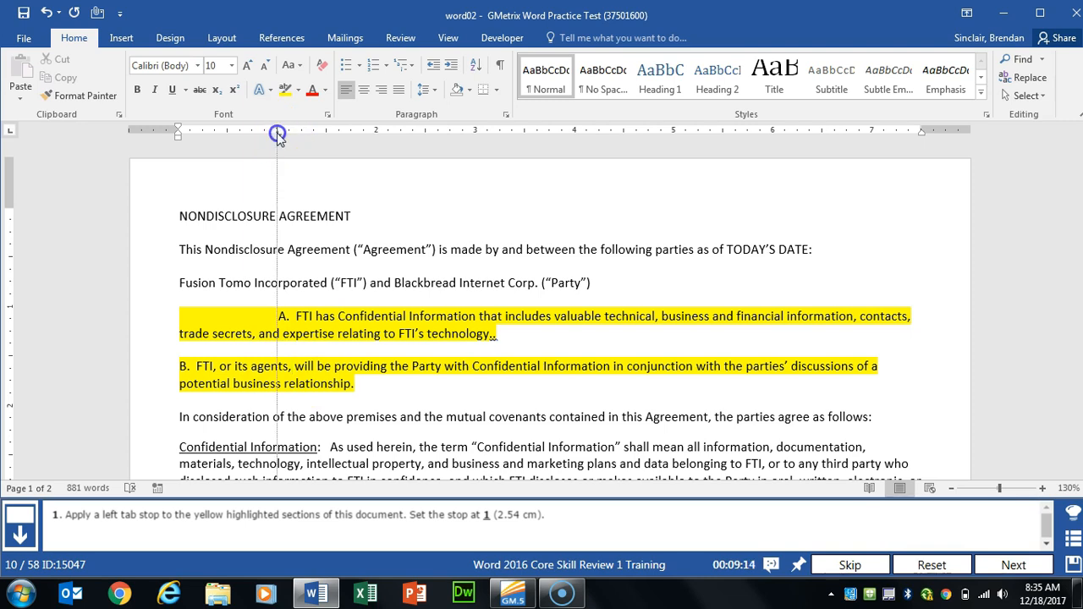
{"action": "left_click", "coordinate": [182, 365]}
{"action": "key", "text": "Tab"}
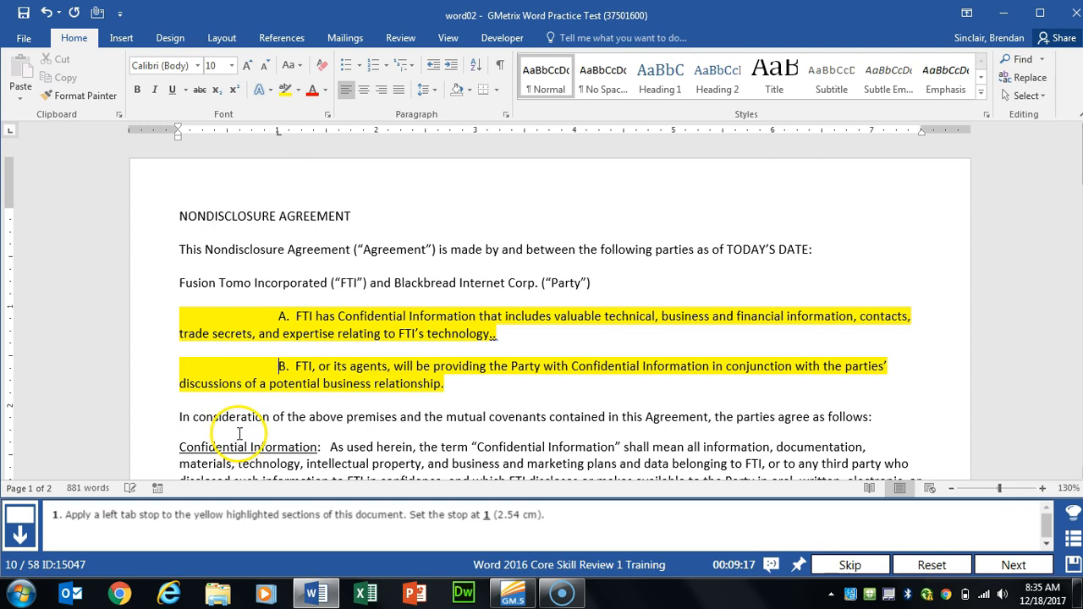
{"action": "left_click", "coordinate": [1014, 565]}
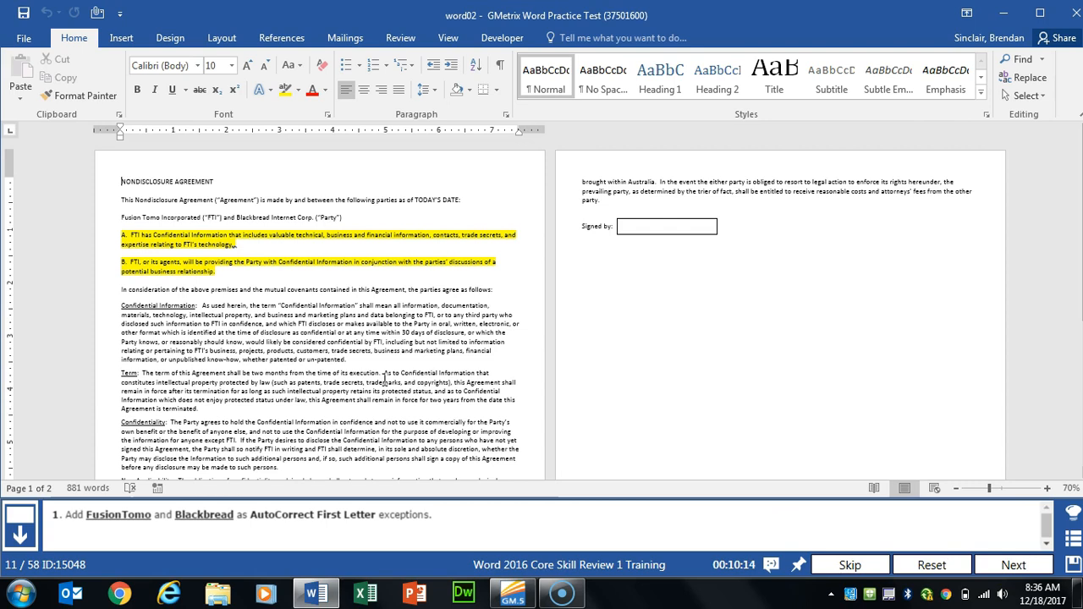
Step: Open the AutoCorrect dialog through File > Options > Proofing
{"action": "left_click", "coordinate": [29, 42]}
{"action": "left_click", "coordinate": [54, 401]}
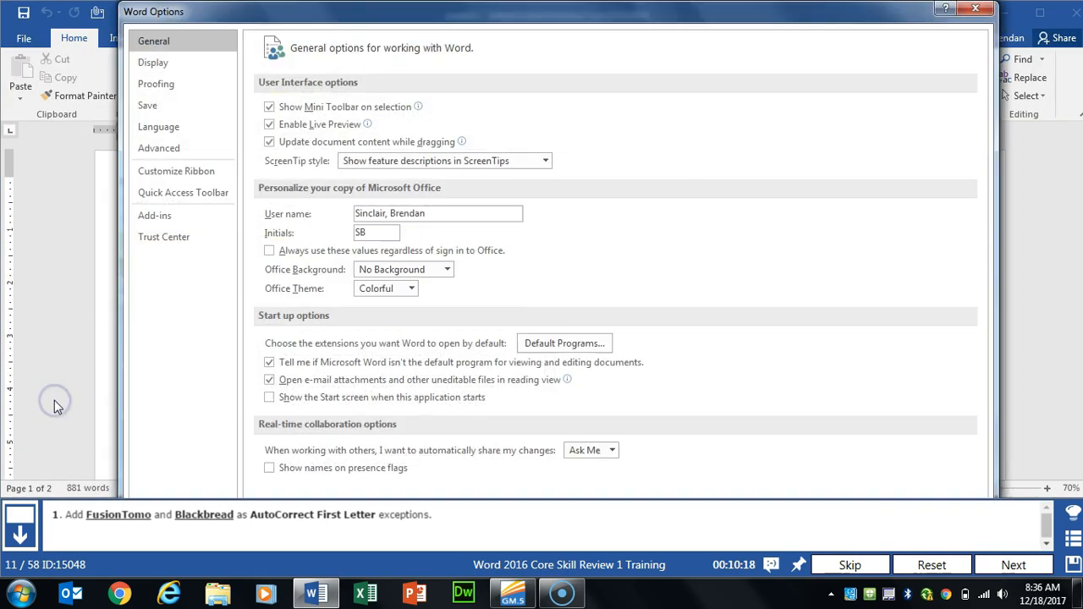
{"action": "left_click", "coordinate": [178, 84]}
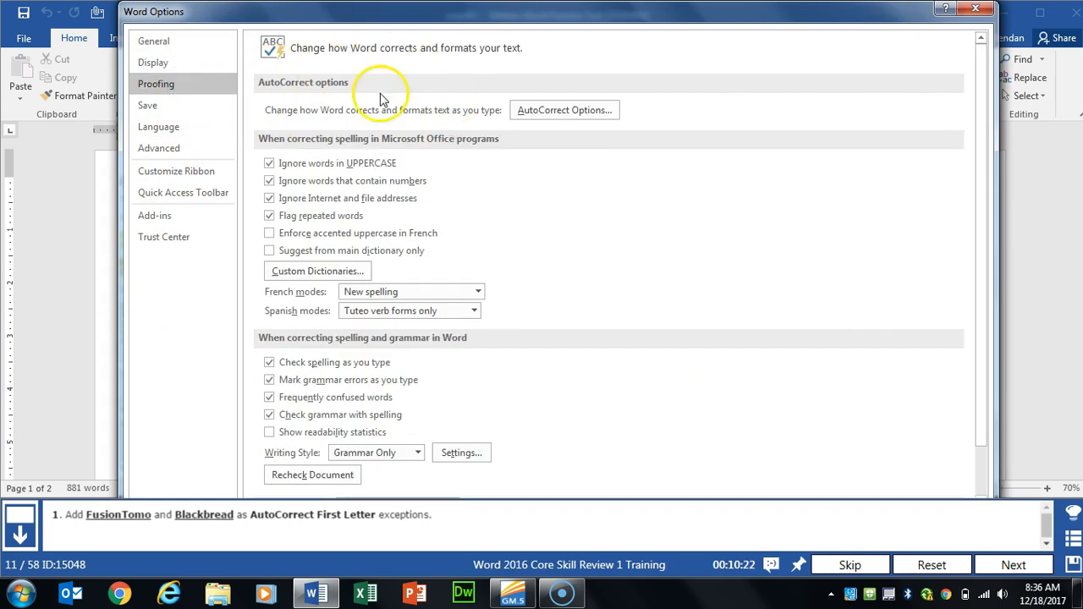
{"action": "left_click", "coordinate": [604, 115]}
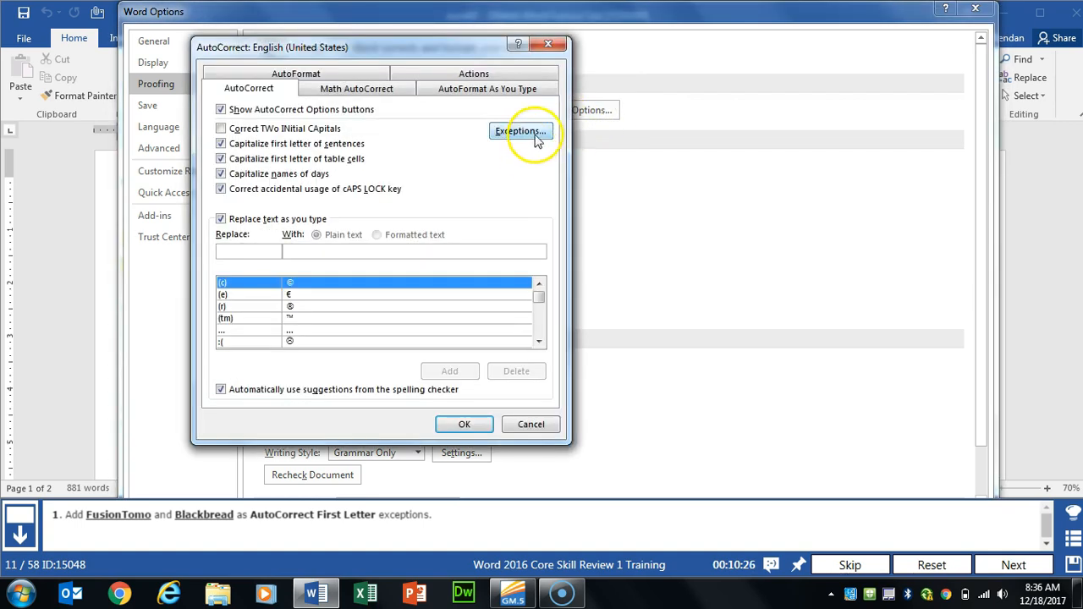
Step: Add FusionTomo and Blackbread as First Letter AutoCorrect exceptions
{"action": "left_click", "coordinate": [522, 136]}
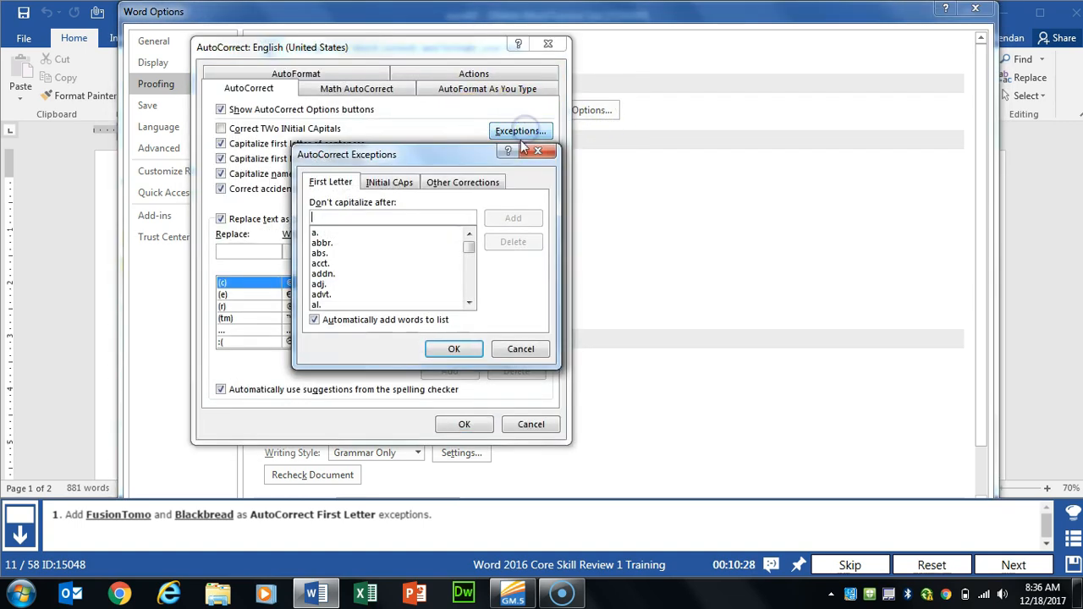
{"action": "left_click", "coordinate": [333, 217]}
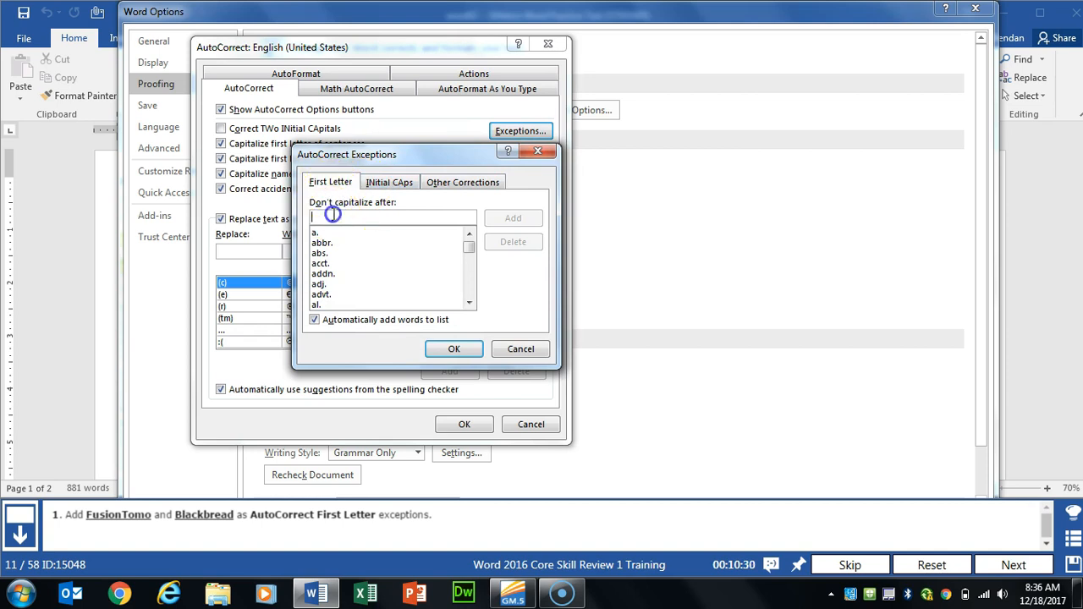
{"action": "type", "text": "FusionTomo"}
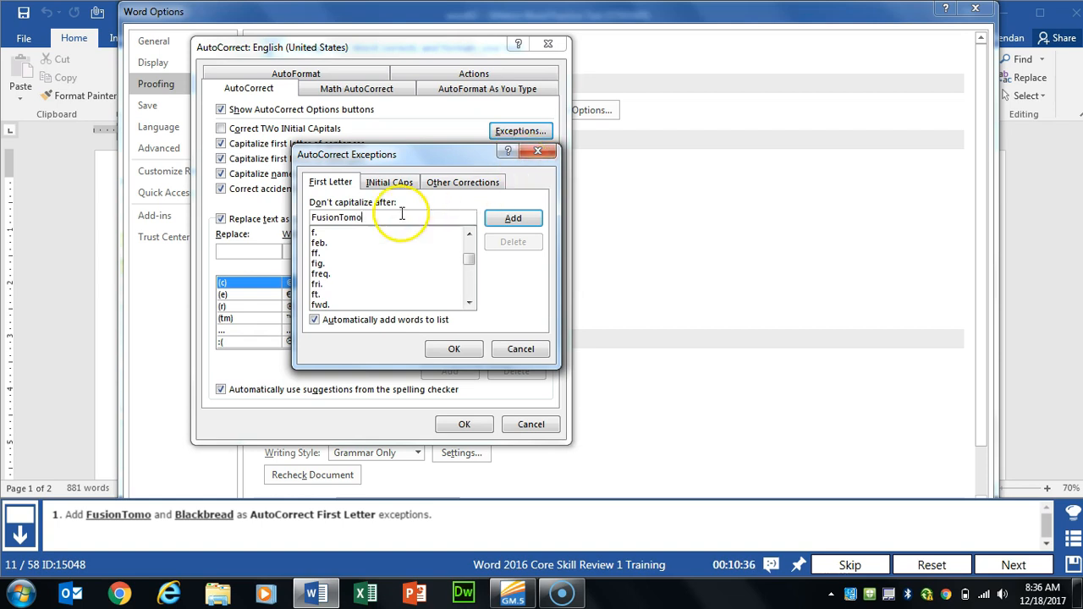
{"action": "left_click", "coordinate": [511, 219]}
{"action": "left_click", "coordinate": [419, 219]}
{"action": "type", "text": "Blackbread"}
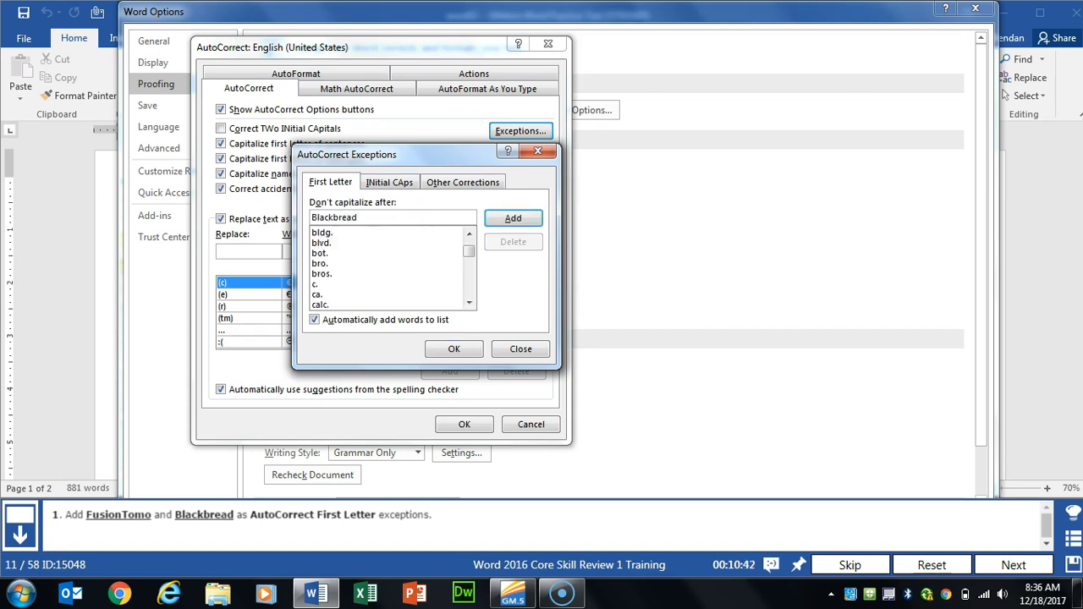
{"action": "left_click", "coordinate": [510, 218]}
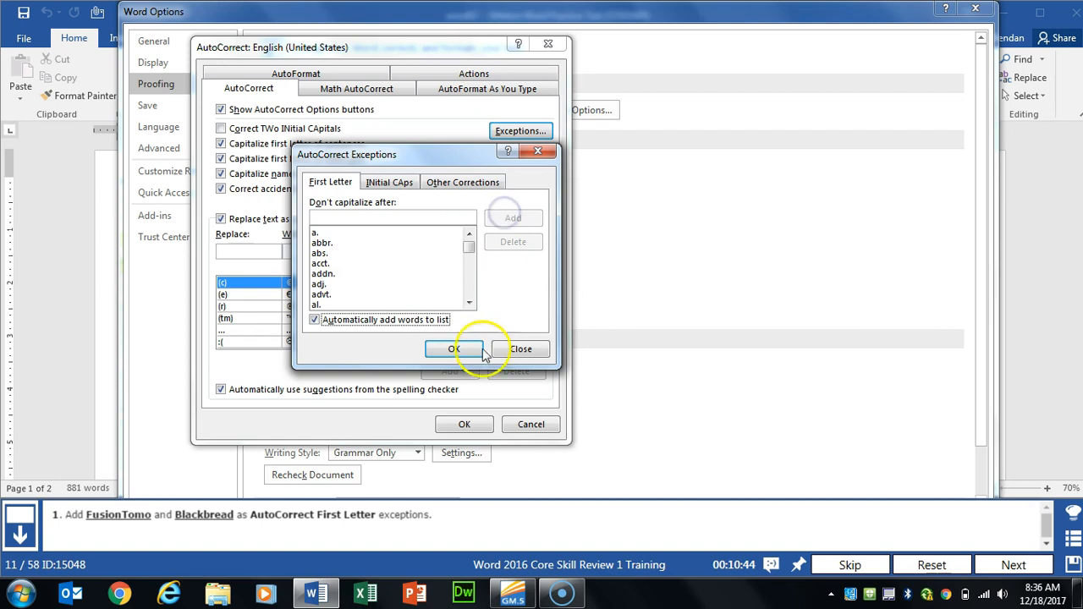
Step: Confirm the Exceptions, AutoCorrect and Word Options dialogs, then advance to the next task
{"action": "left_click", "coordinate": [454, 350]}
{"action": "left_click", "coordinate": [464, 424]}
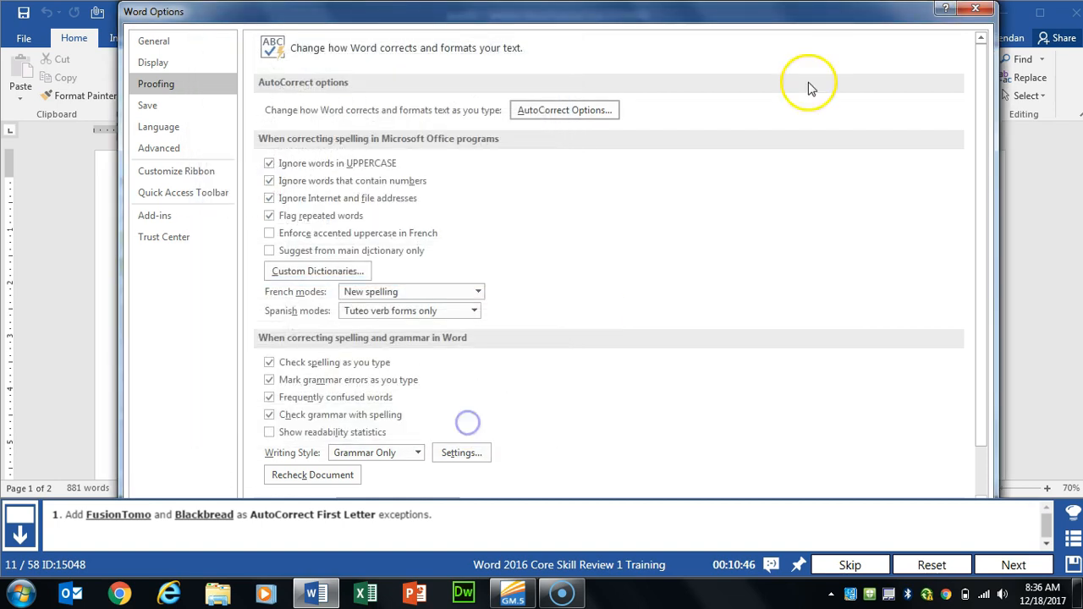
{"action": "left_click_drag", "start_coordinate": [834, 7], "coordinate": [814, 51]}
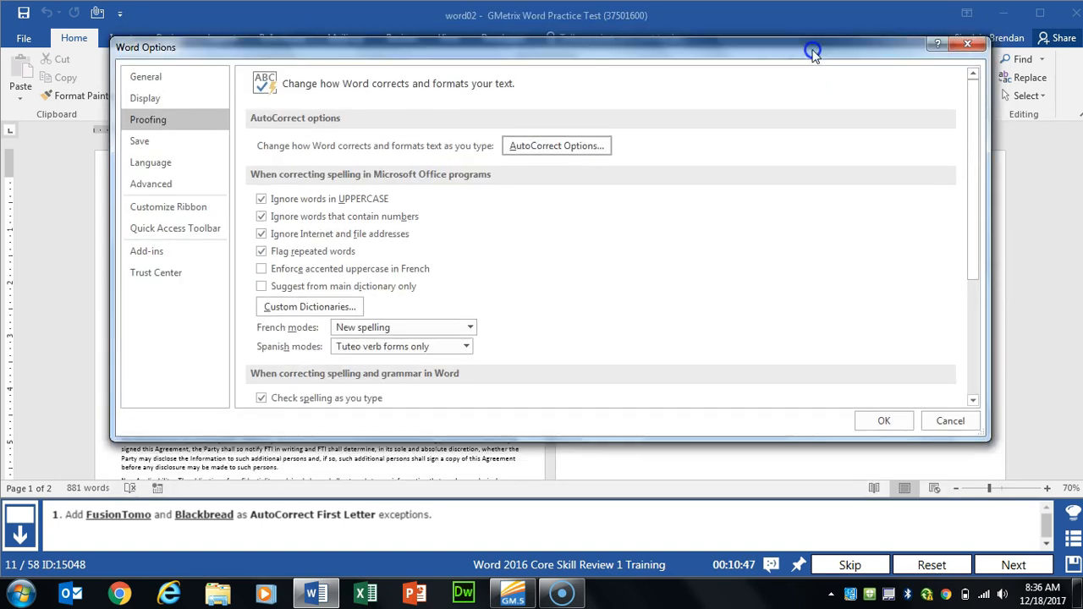
{"action": "left_click", "coordinate": [865, 428]}
{"action": "left_click", "coordinate": [1013, 565]}
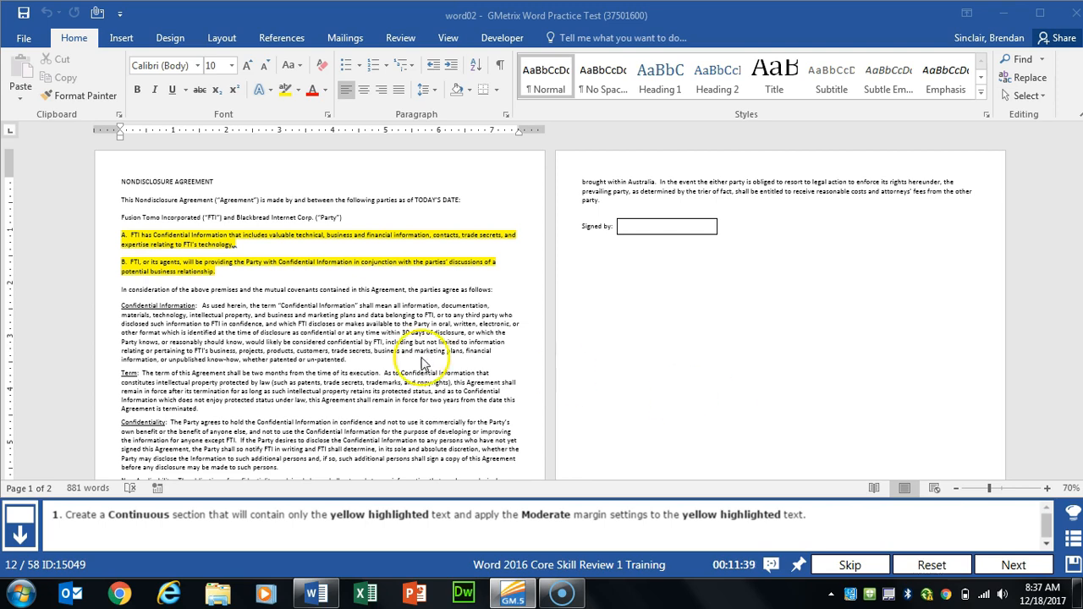
Step: Insert a continuous section break before highlighted paragraph A
{"action": "left_click", "coordinate": [313, 332]}
{"action": "scroll", "coordinate": [313, 333], "scroll_direction": "up", "scroll_amount": 4}
{"action": "scroll", "coordinate": [315, 334], "scroll_direction": "up", "scroll_amount": 1}
{"action": "scroll", "coordinate": [415, 378], "scroll_direction": "down", "scroll_amount": 2}
{"action": "scroll", "coordinate": [415, 378], "scroll_direction": "up", "scroll_amount": 5}
{"action": "left_click", "coordinate": [210, 302]}
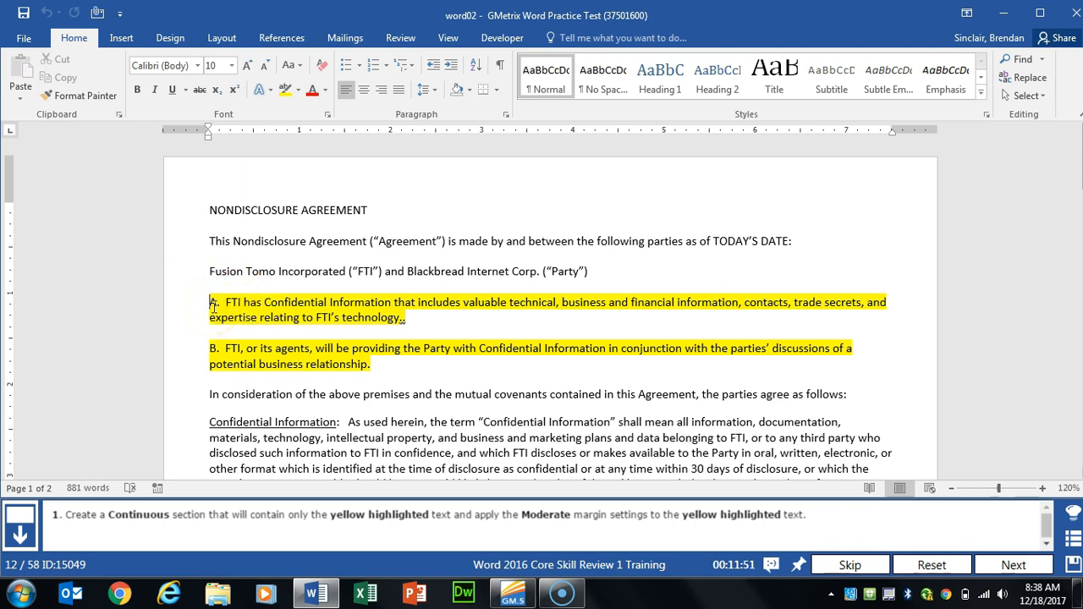
{"action": "left_click", "coordinate": [221, 38]}
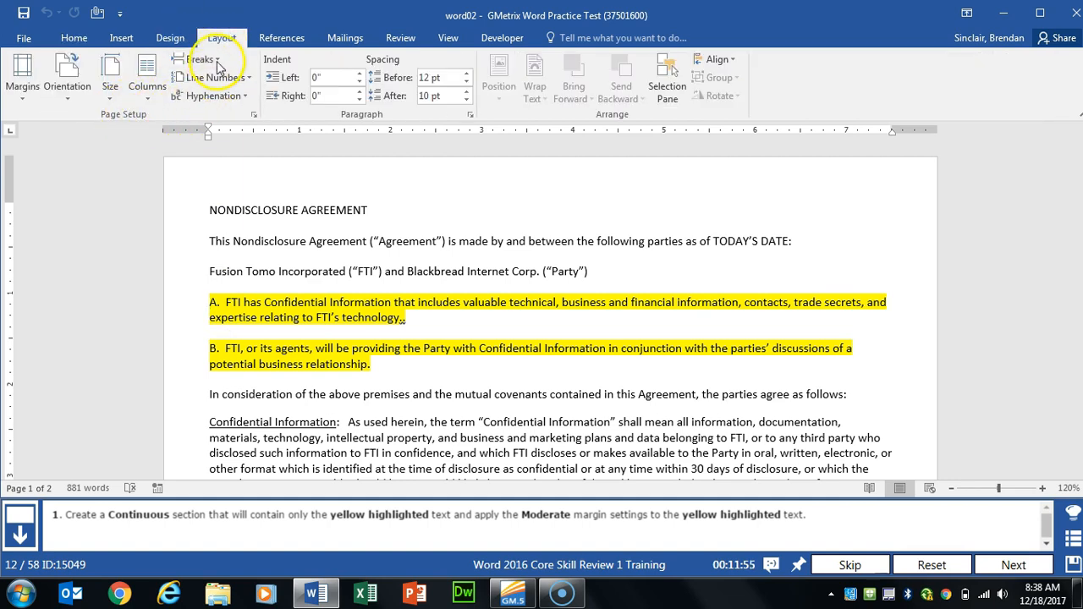
{"action": "left_click", "coordinate": [216, 61]}
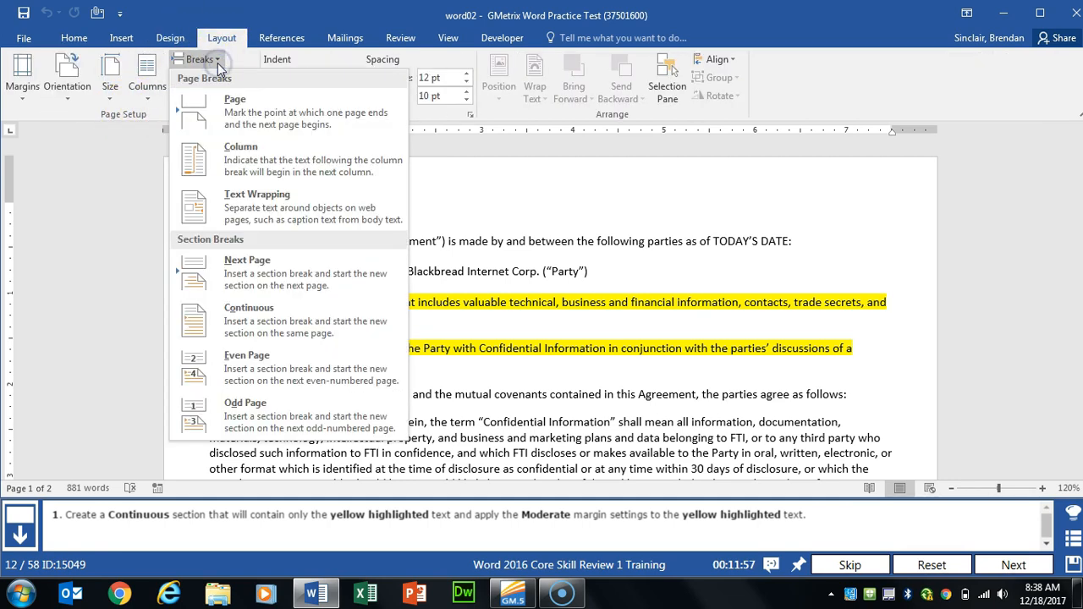
{"action": "left_click", "coordinate": [283, 311]}
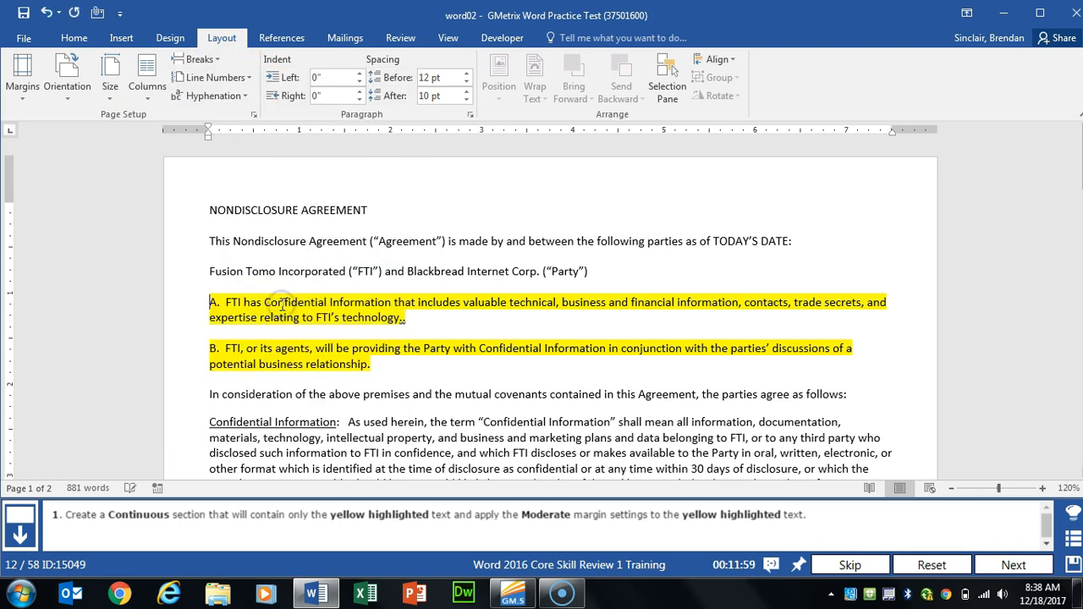
Step: Show formatting marks and insert a continuous section break after paragraph B
{"action": "left_click", "coordinate": [74, 38]}
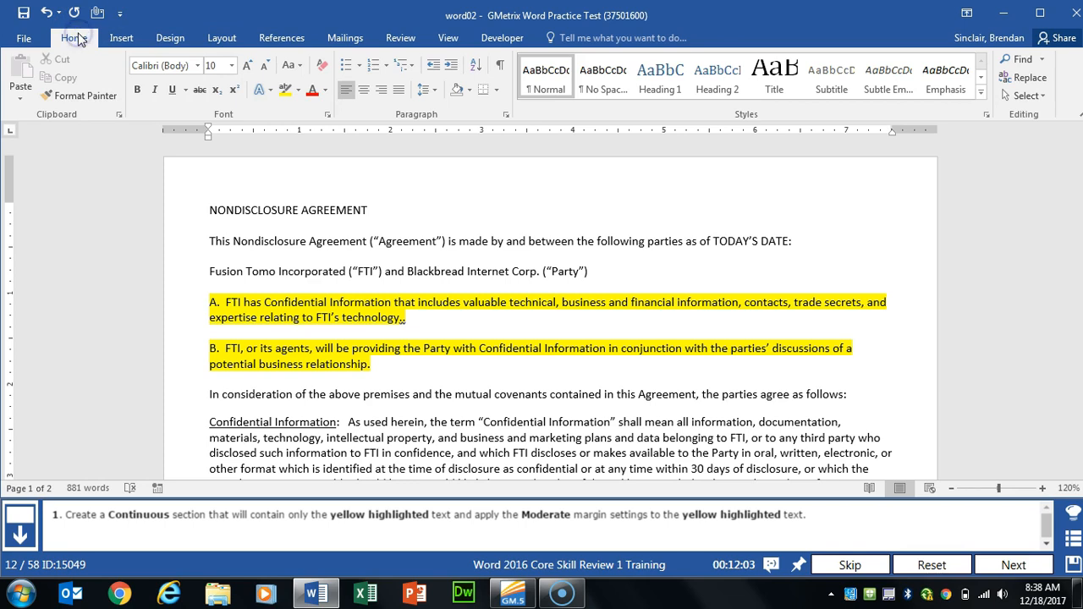
{"action": "left_click", "coordinate": [504, 69]}
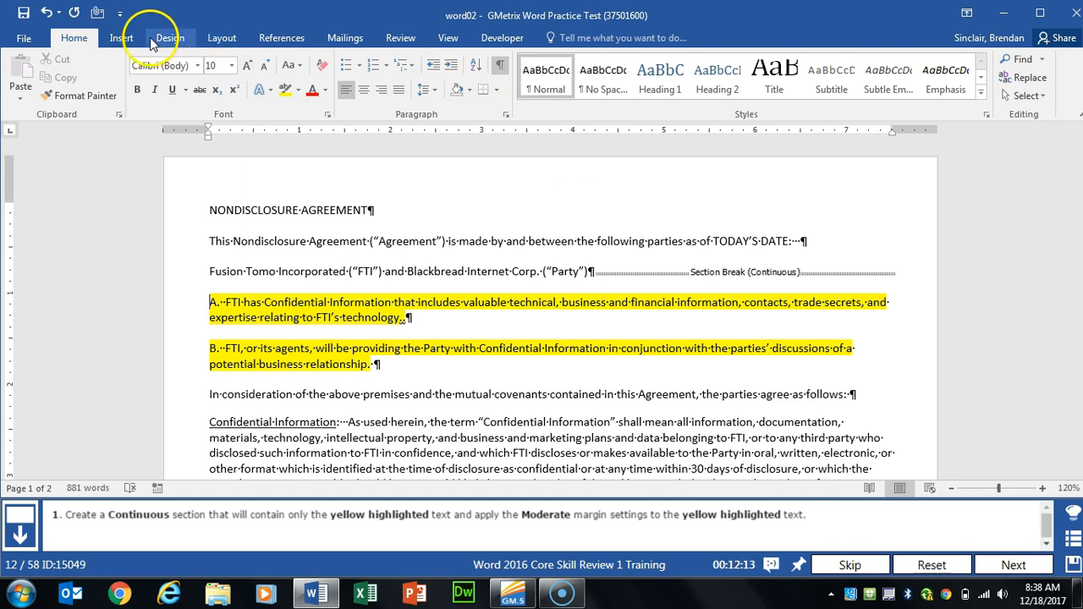
{"action": "left_click", "coordinate": [127, 39]}
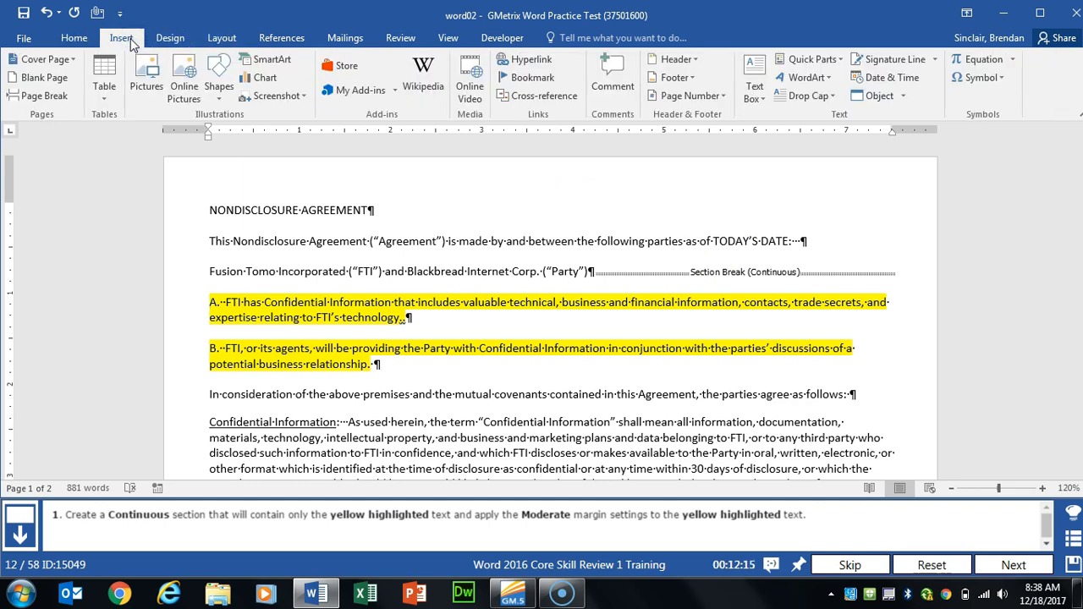
{"action": "left_click", "coordinate": [221, 38]}
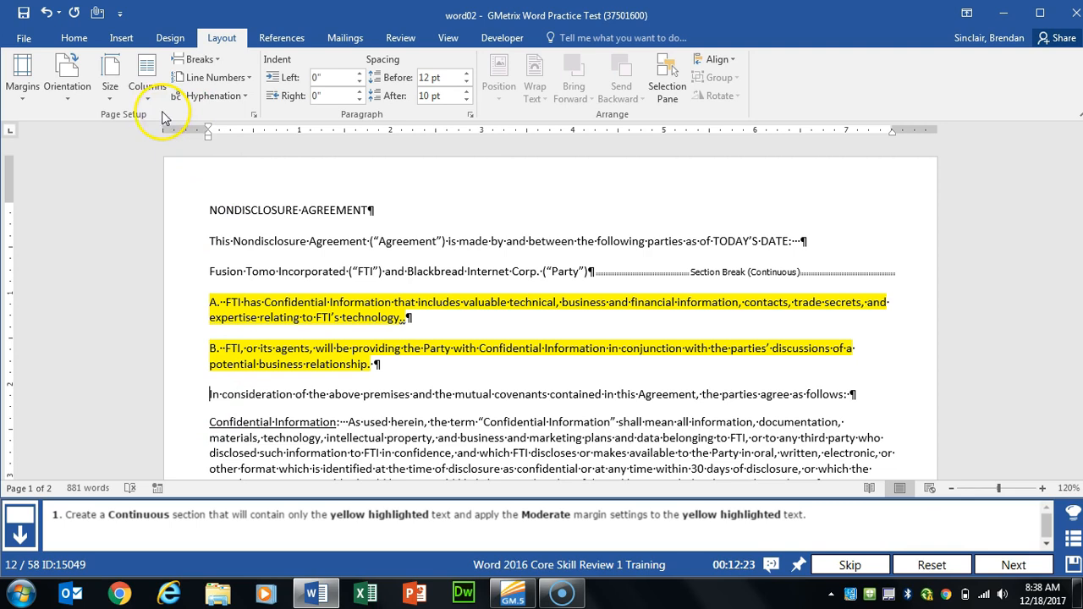
{"action": "left_click", "coordinate": [199, 59]}
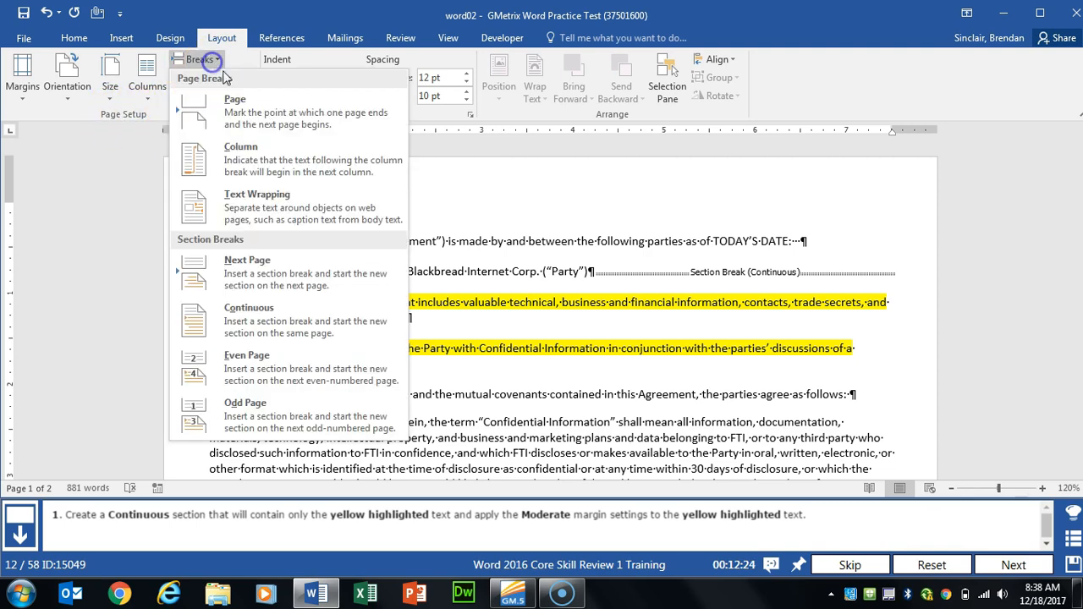
{"action": "left_click", "coordinate": [264, 312]}
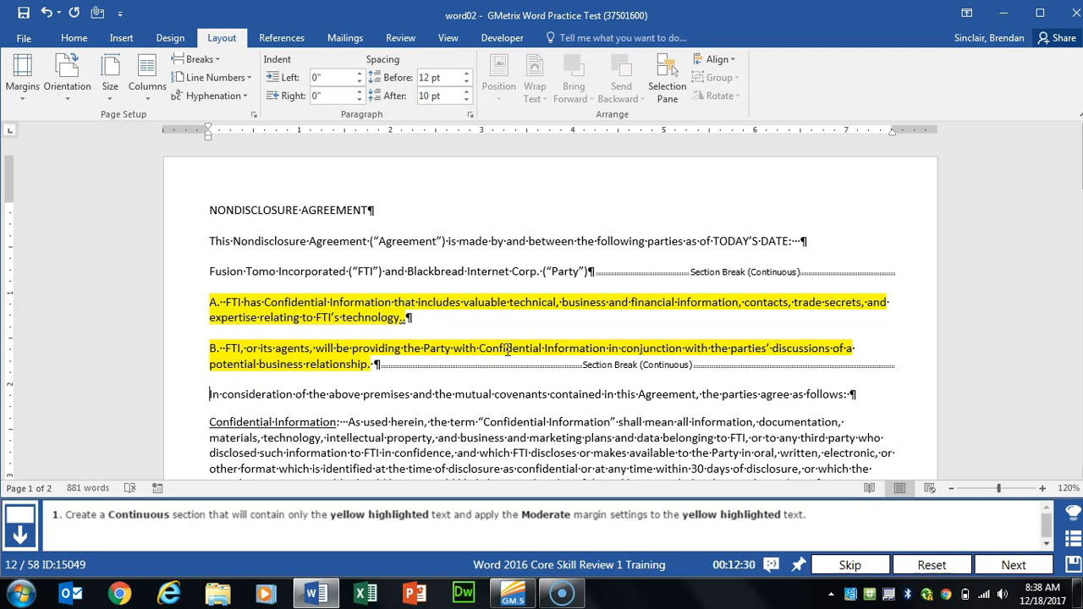
Step: Apply Moderate margins to the new highlighted section and advance to the next task
{"action": "left_click", "coordinate": [432, 330]}
{"action": "left_click", "coordinate": [20, 93]}
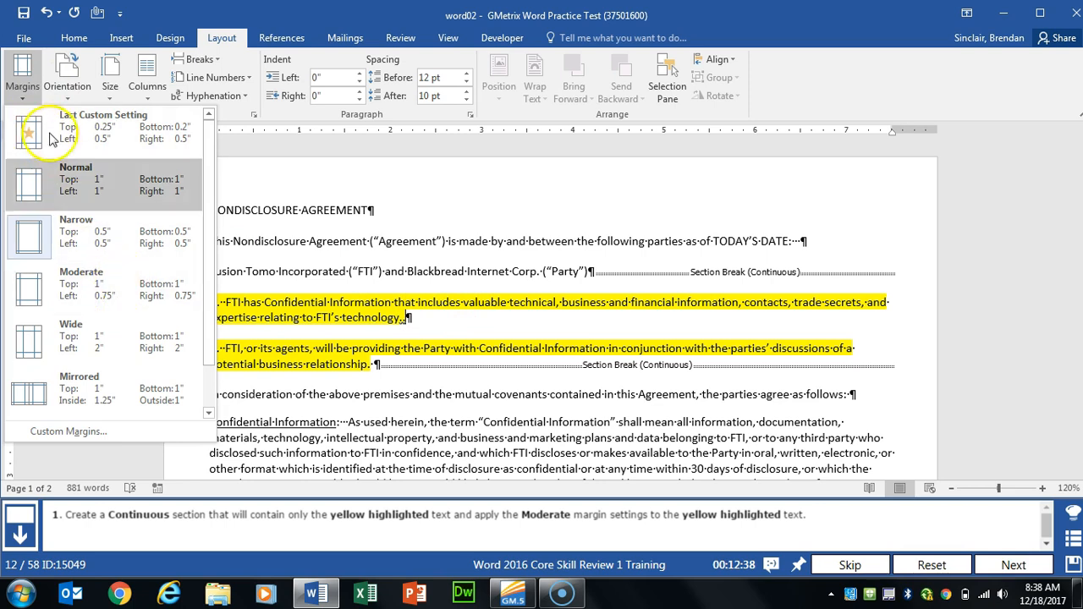
{"action": "left_click", "coordinate": [78, 118]}
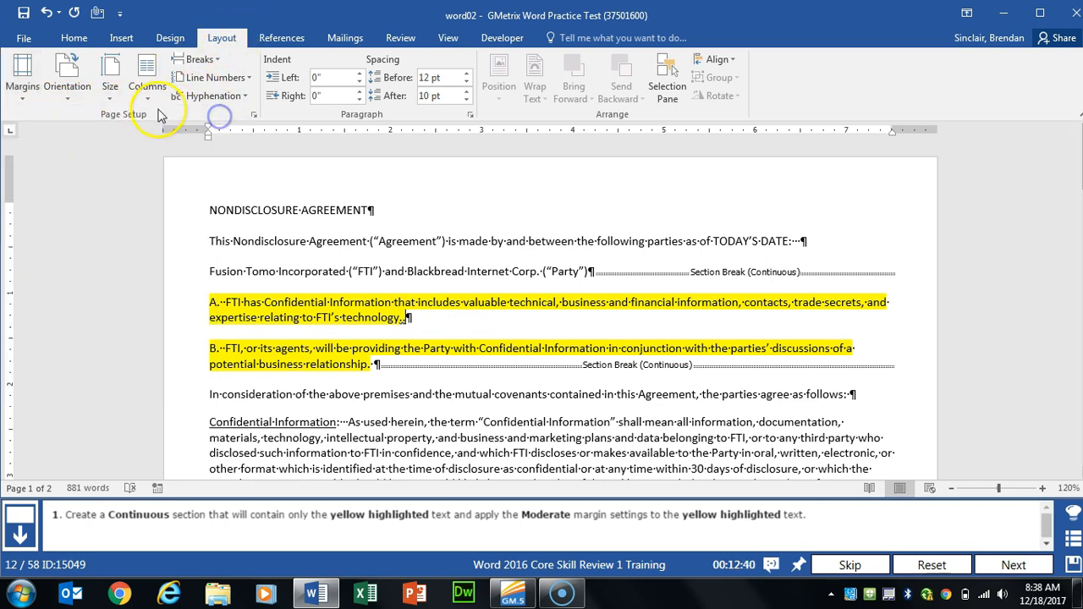
{"action": "left_click", "coordinate": [22, 81]}
{"action": "left_click", "coordinate": [88, 298]}
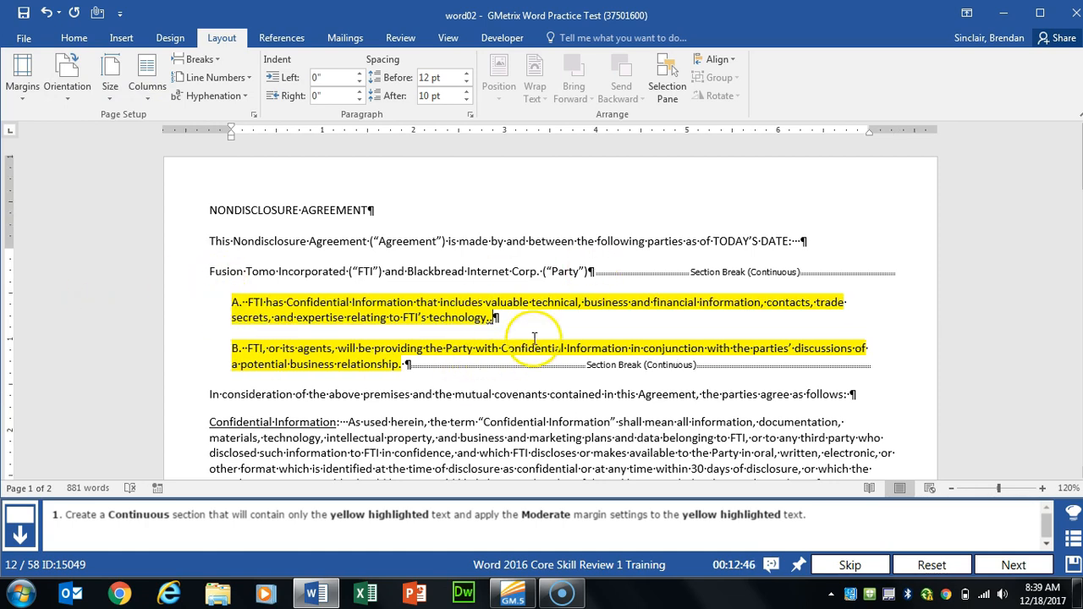
{"action": "left_click", "coordinate": [1013, 566]}
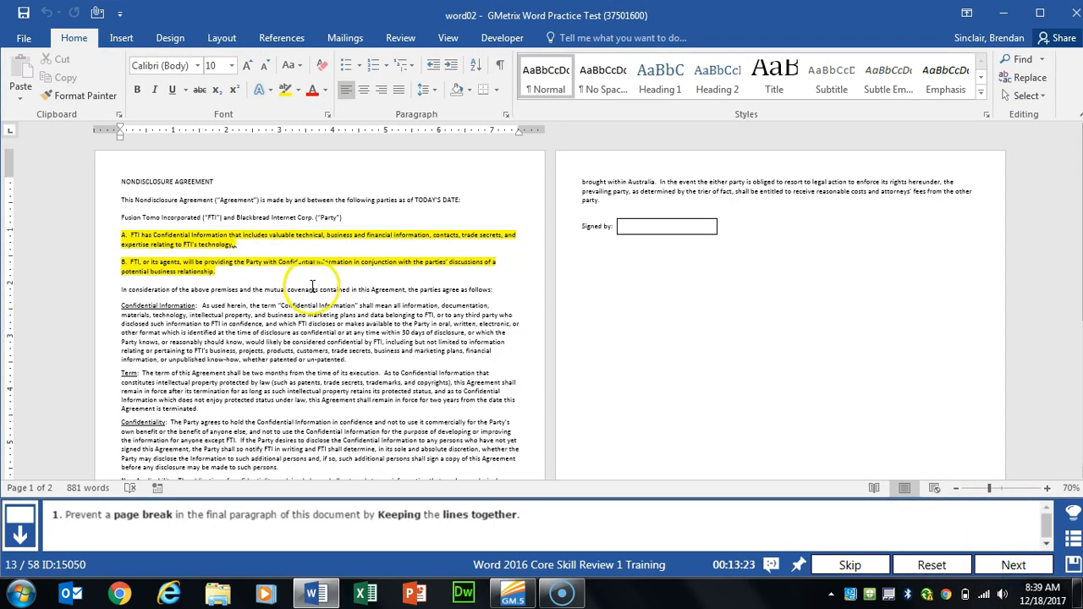
Step: Turn on Keep lines together for the General Provisions paragraph, then advance to the next task
{"action": "scroll", "coordinate": [313, 286], "scroll_direction": "down", "scroll_amount": 1}
{"action": "scroll", "coordinate": [312, 286], "scroll_direction": "up", "scroll_amount": 1}
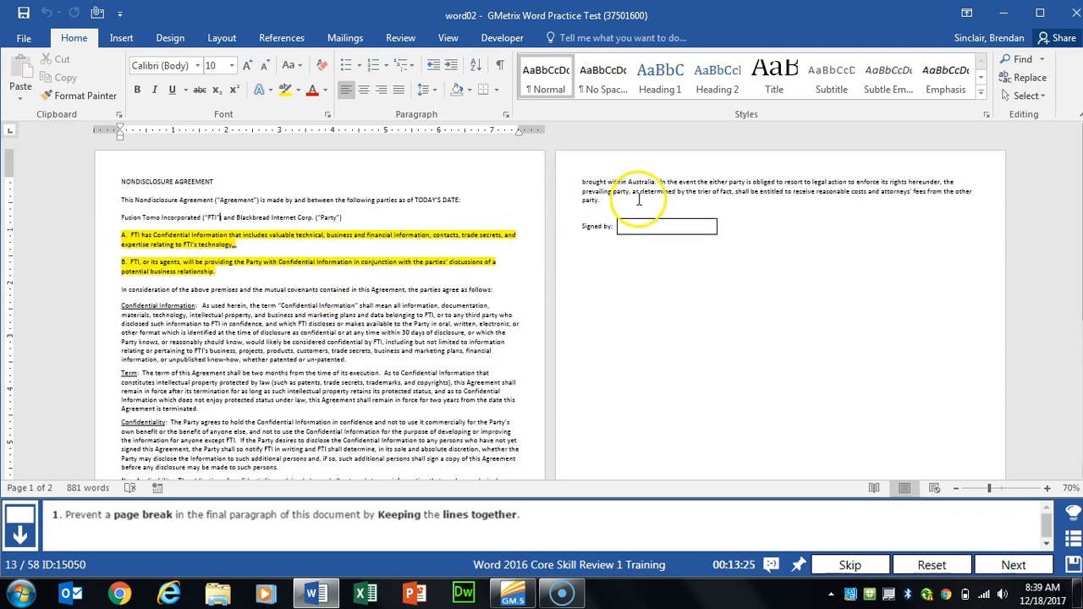
{"action": "scroll", "coordinate": [263, 403], "scroll_direction": "up", "scroll_amount": 4, "text": "ctrl"}
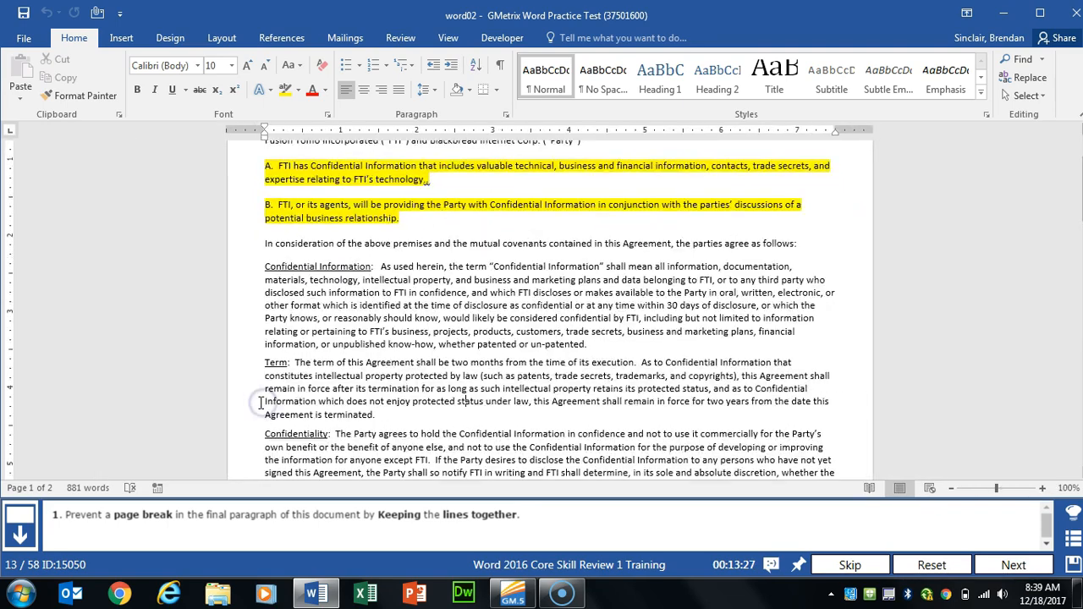
{"action": "scroll", "coordinate": [478, 381], "scroll_direction": "down", "scroll_amount": 7}
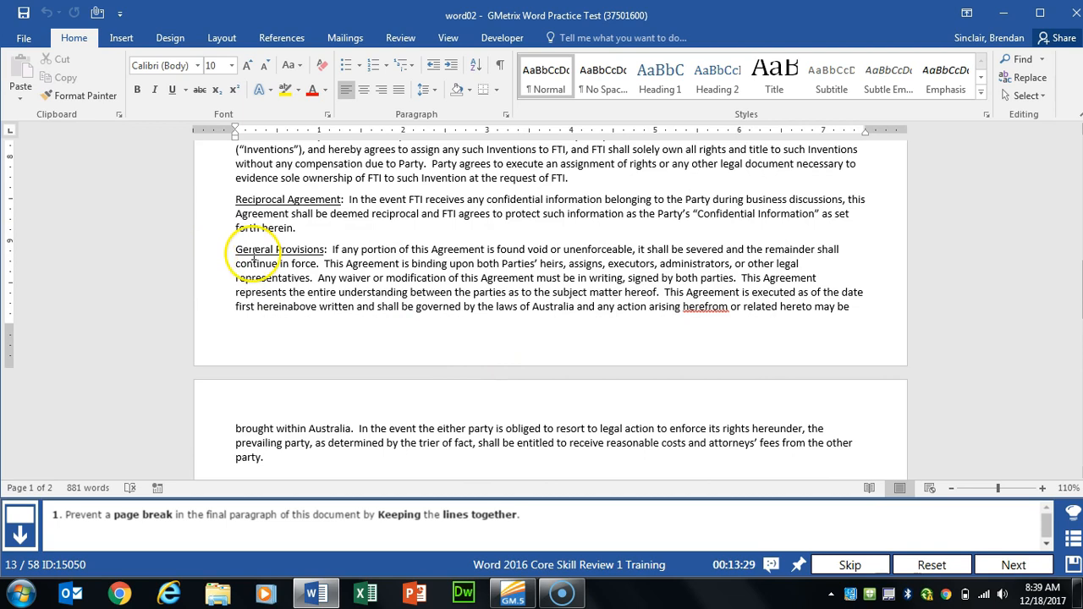
{"action": "left_click_drag", "start_coordinate": [238, 247], "coordinate": [287, 464]}
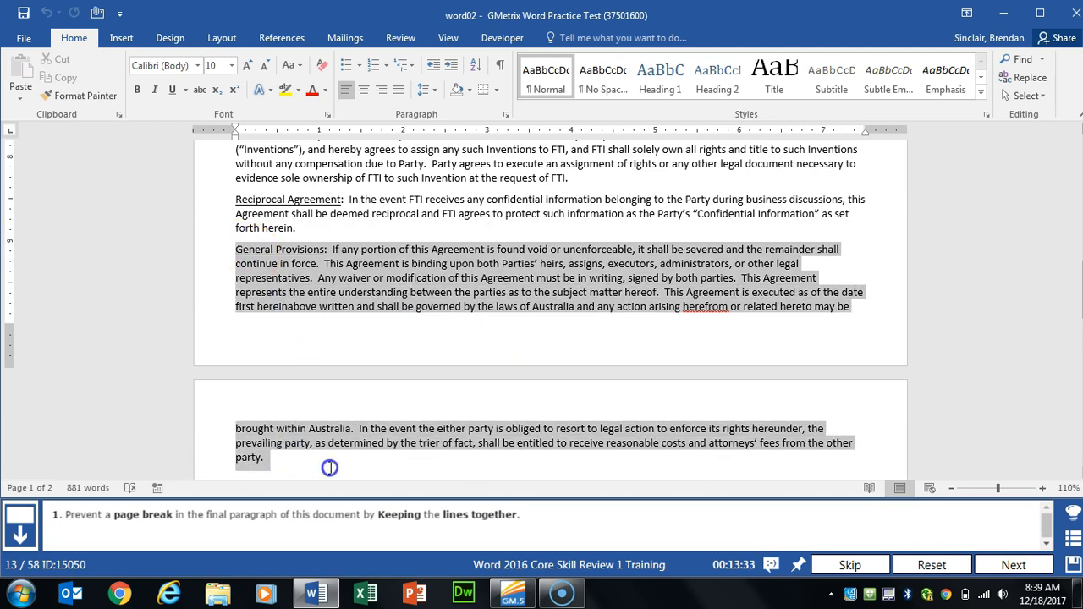
{"action": "scroll", "coordinate": [430, 392], "scroll_direction": "down", "scroll_amount": 3}
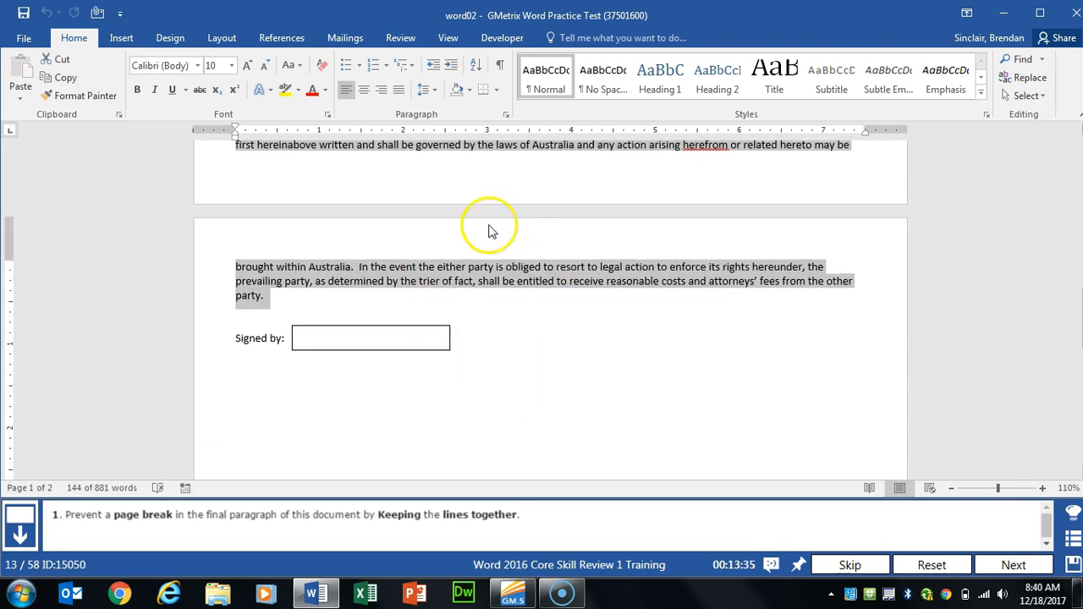
{"action": "scroll", "coordinate": [652, 381], "scroll_direction": "up", "scroll_amount": 2}
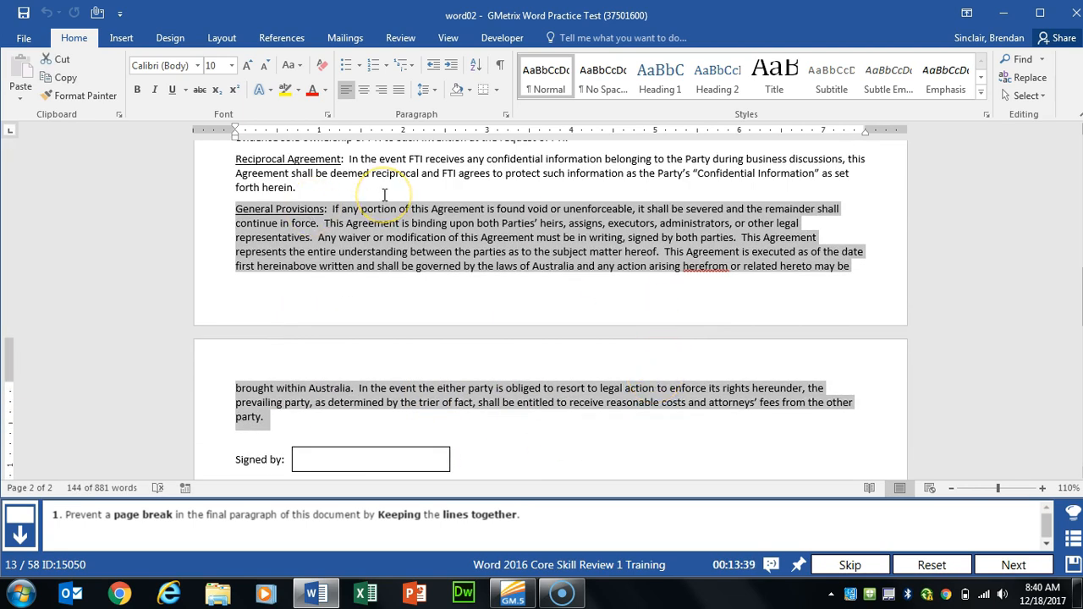
{"action": "left_click", "coordinate": [505, 118]}
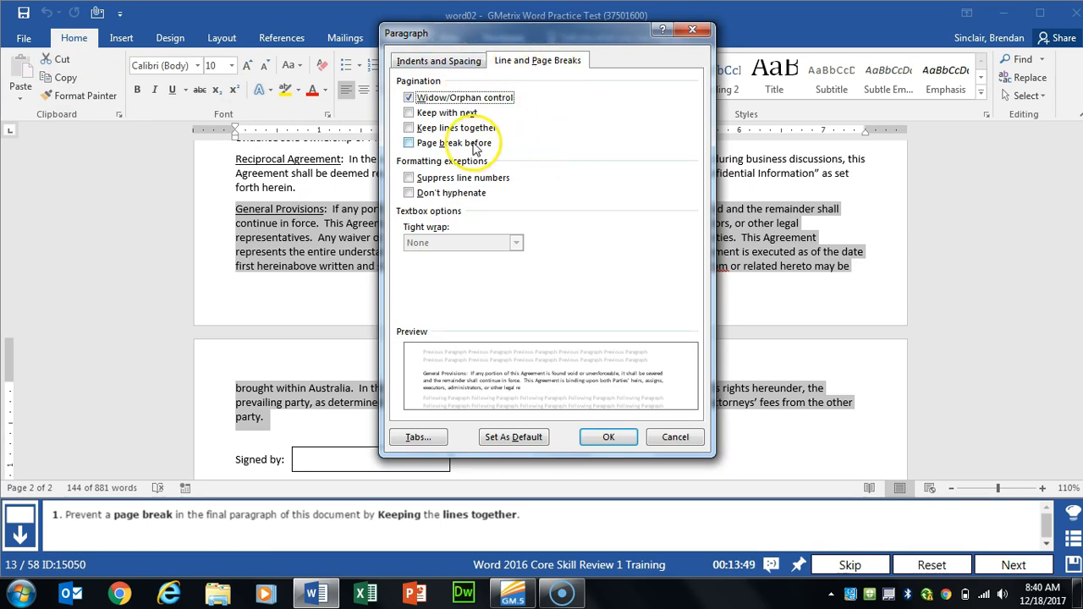
{"action": "left_click", "coordinate": [409, 128]}
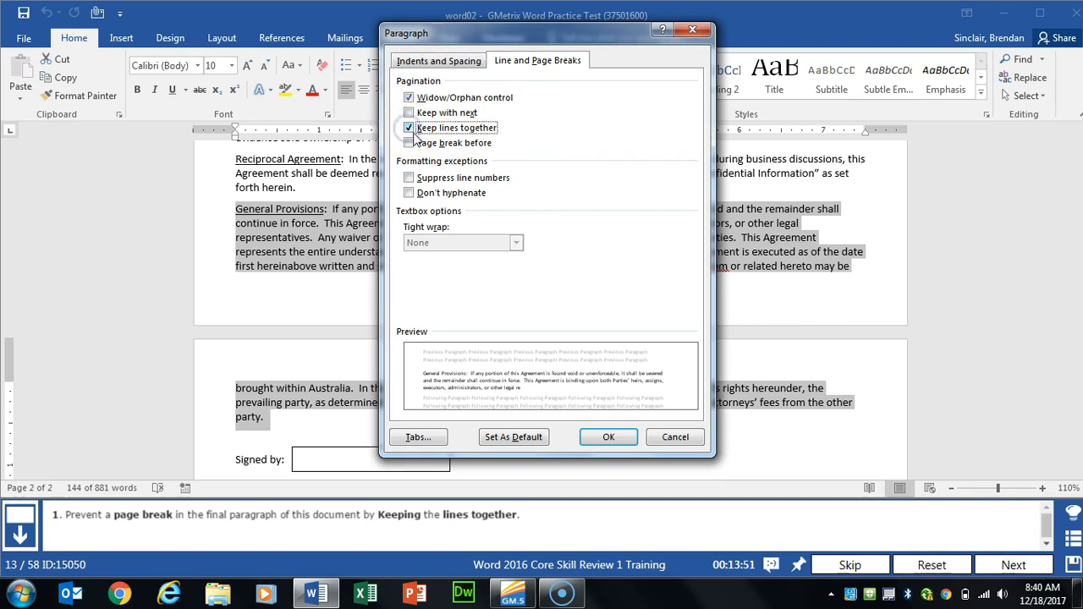
{"action": "left_click", "coordinate": [603, 435]}
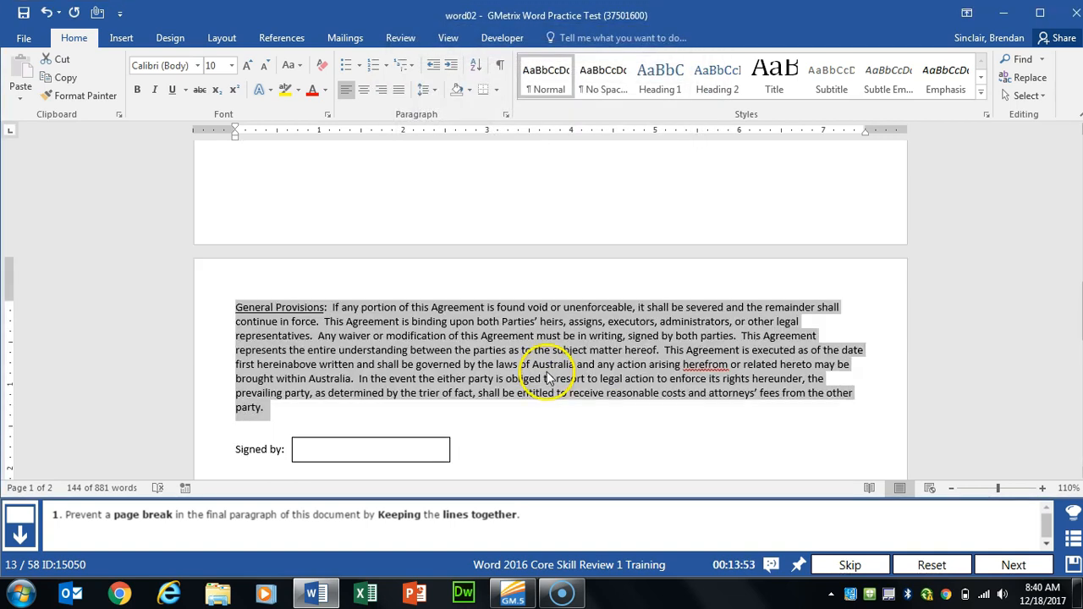
{"action": "scroll", "coordinate": [548, 378], "scroll_direction": "down", "scroll_amount": 2}
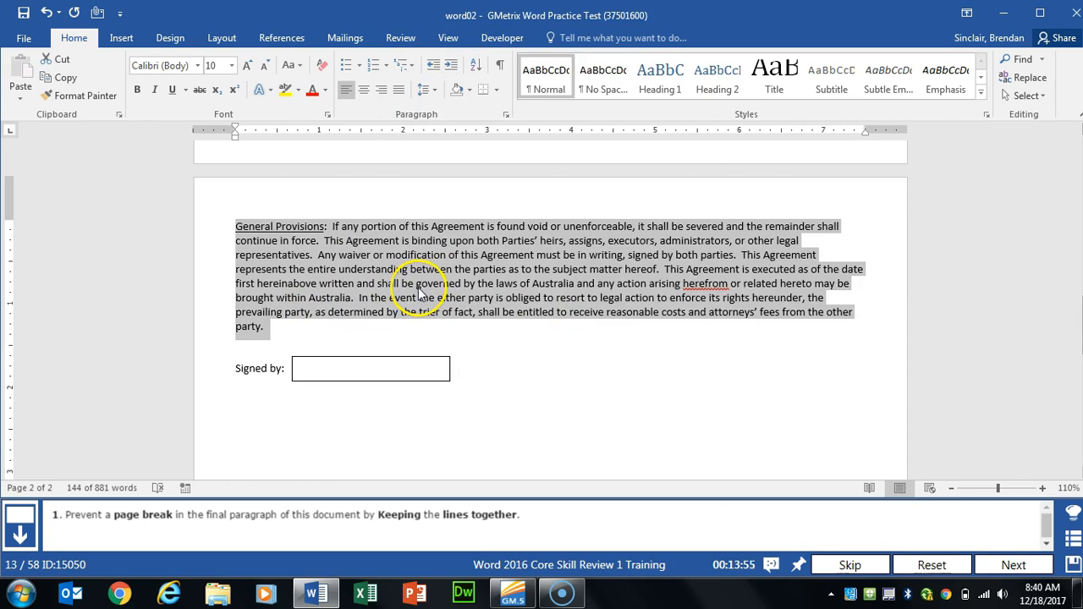
{"action": "left_click", "coordinate": [1014, 565]}
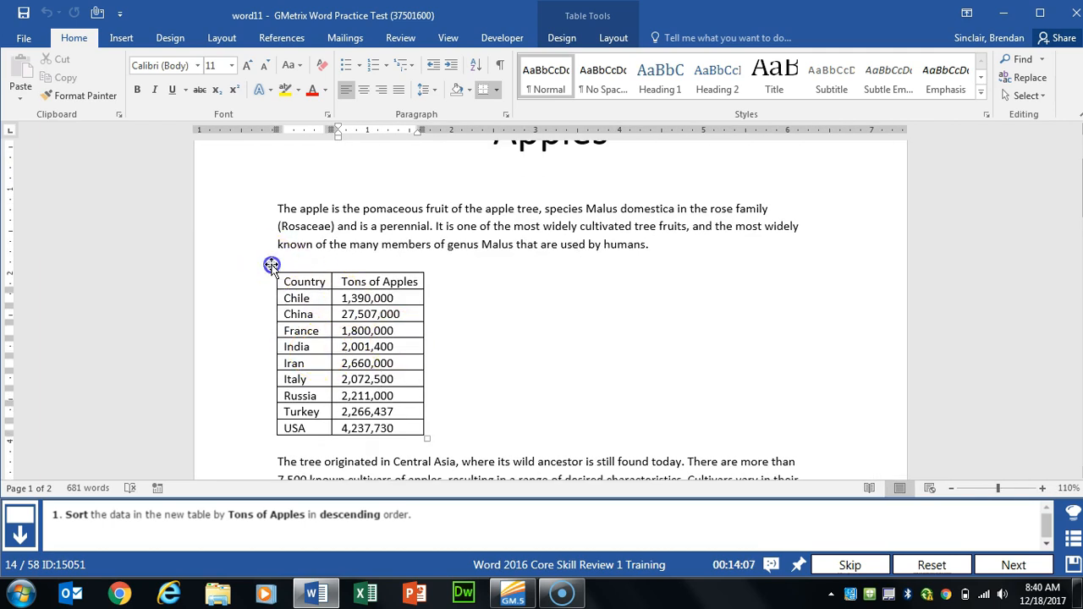
Step: Sort the Apples table by Tons of Apples as Number, Descending, then advance to the next task
{"action": "left_click", "coordinate": [270, 266]}
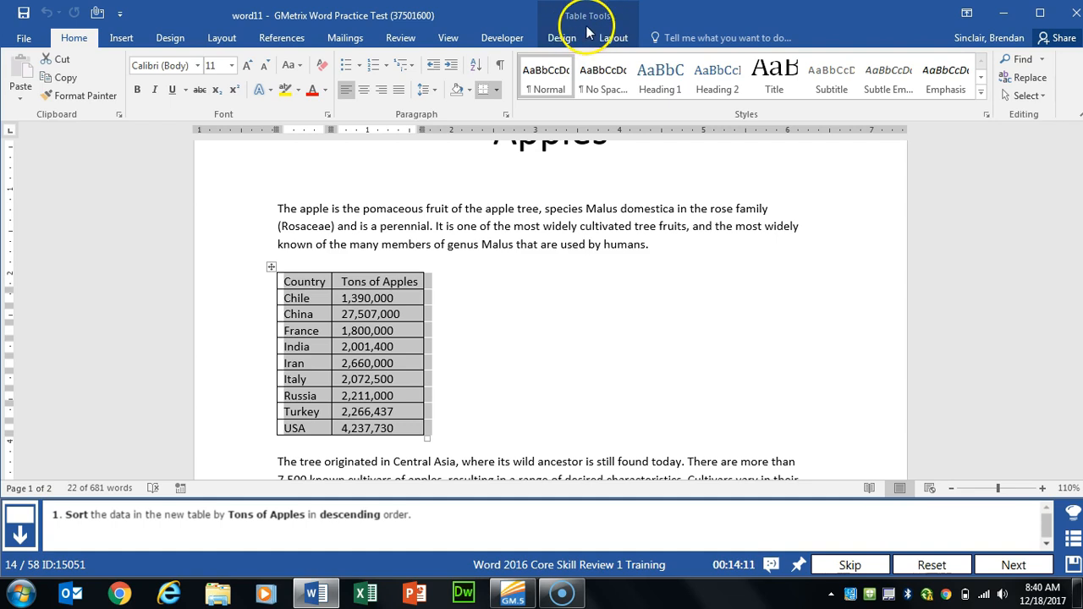
{"action": "left_click", "coordinate": [563, 41]}
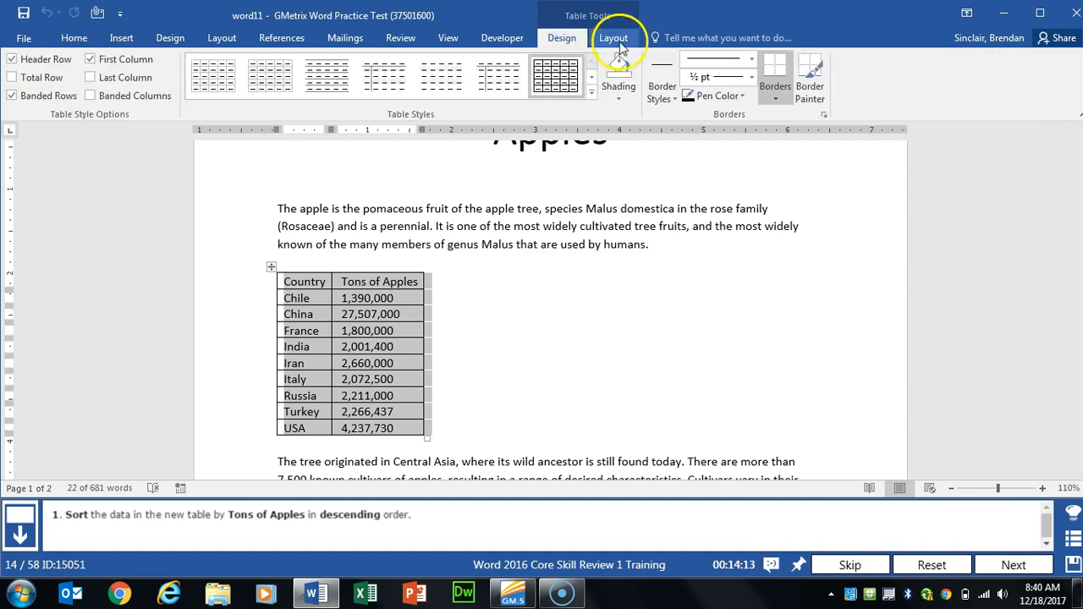
{"action": "left_click", "coordinate": [602, 44]}
{"action": "left_click", "coordinate": [621, 41]}
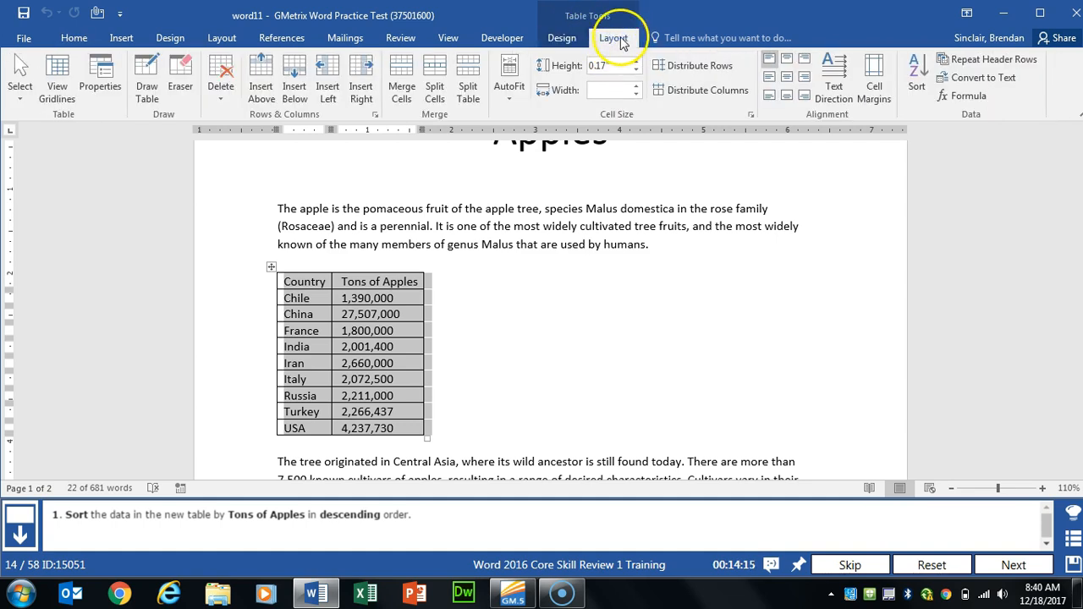
{"action": "left_click", "coordinate": [916, 89]}
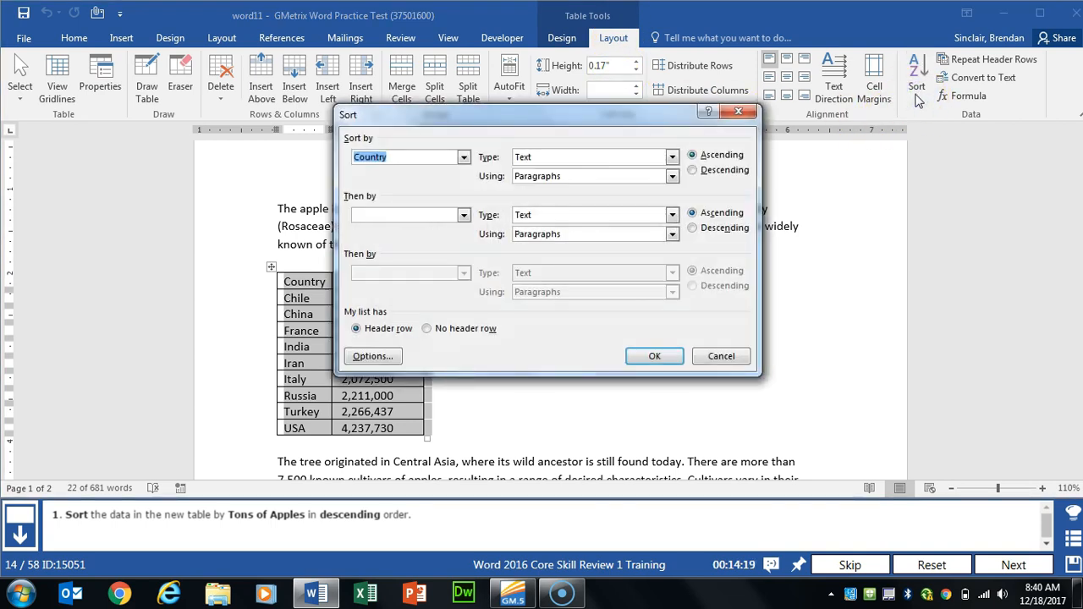
{"action": "left_click_drag", "start_coordinate": [486, 116], "coordinate": [666, 119]}
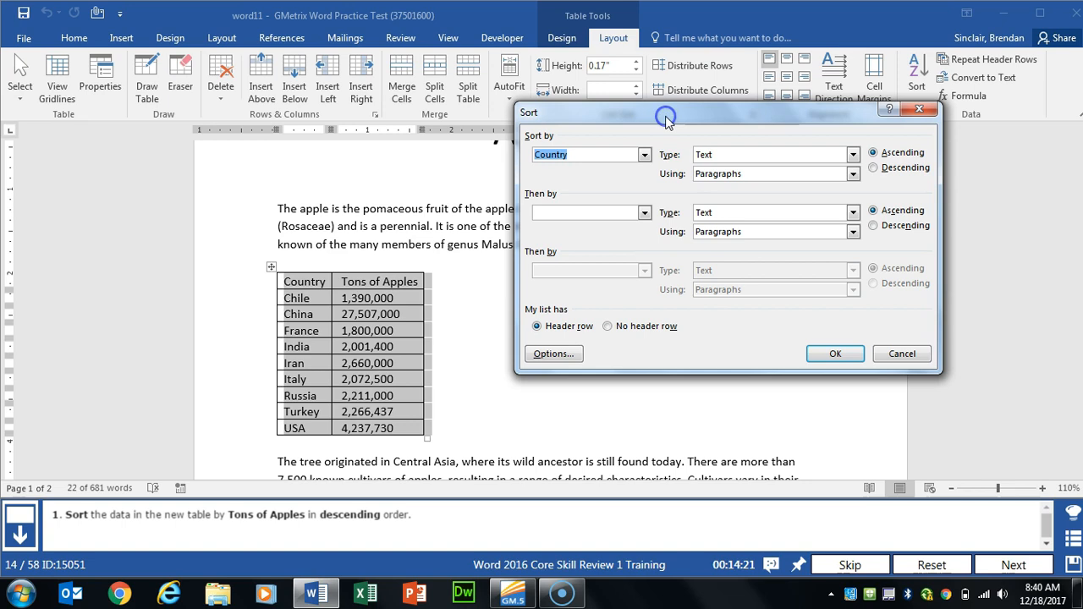
{"action": "left_click", "coordinate": [644, 154]}
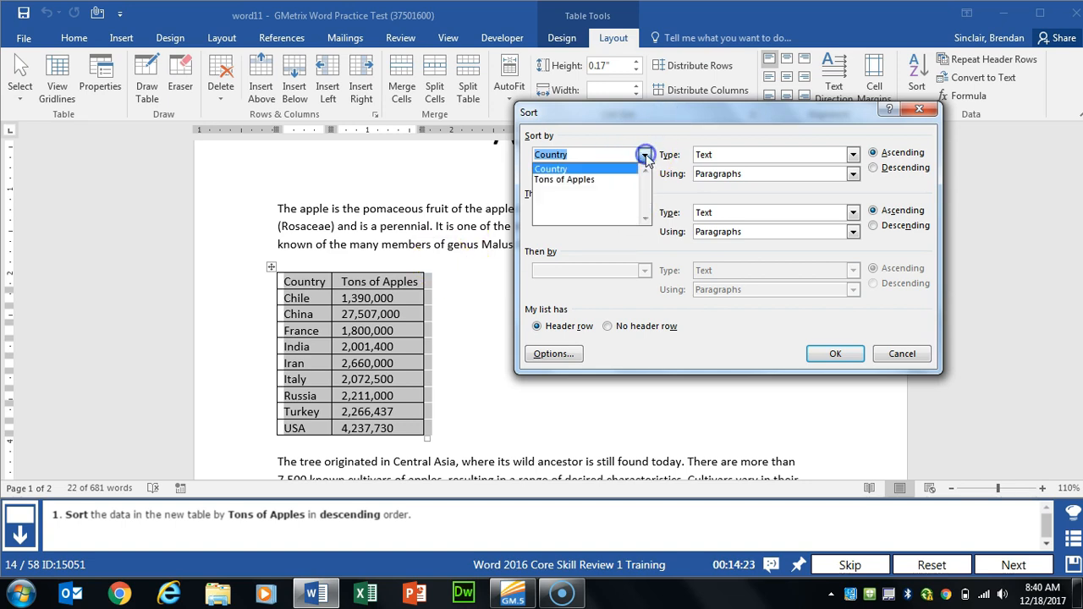
{"action": "left_click", "coordinate": [590, 180]}
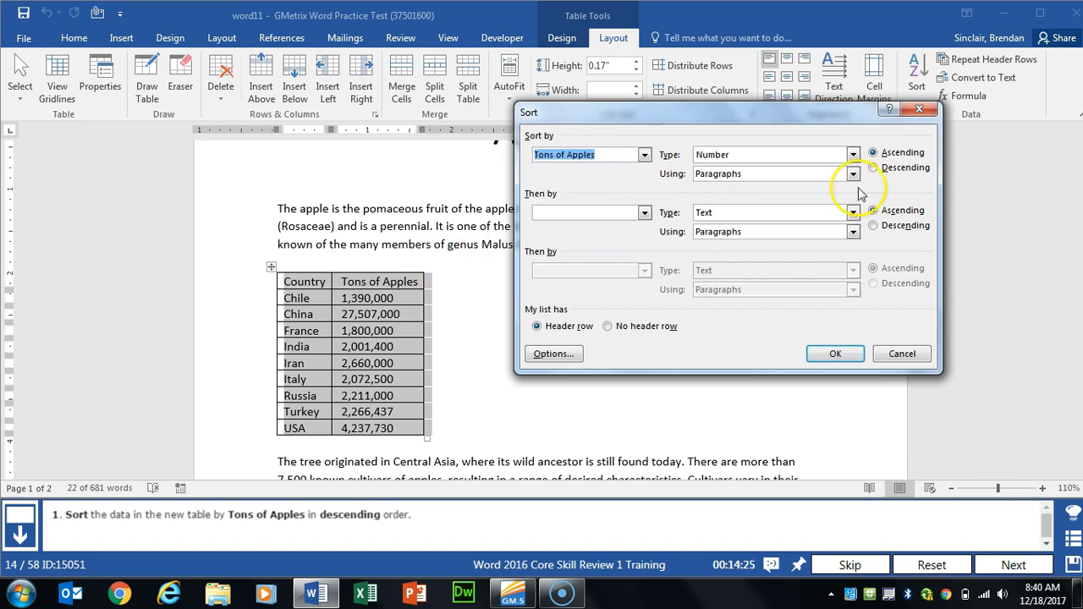
{"action": "left_click", "coordinate": [897, 168]}
{"action": "left_click", "coordinate": [835, 354]}
{"action": "left_click", "coordinate": [1013, 564]}
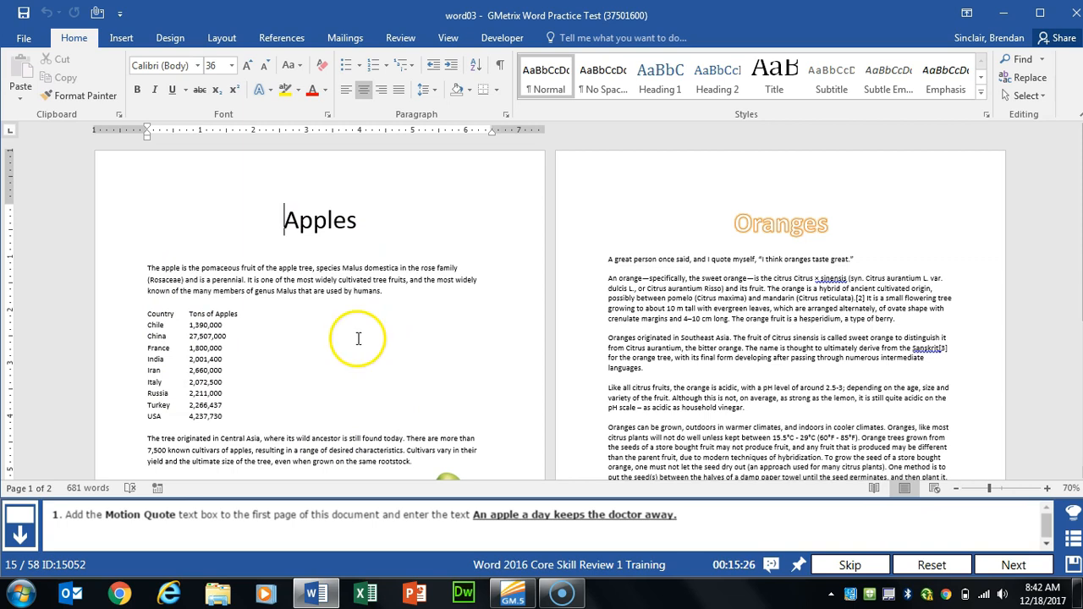
Step: Insert a Motion Quote text box reading 'An apple a day keeps the doctor away.' and advance
{"action": "left_click", "coordinate": [118, 41]}
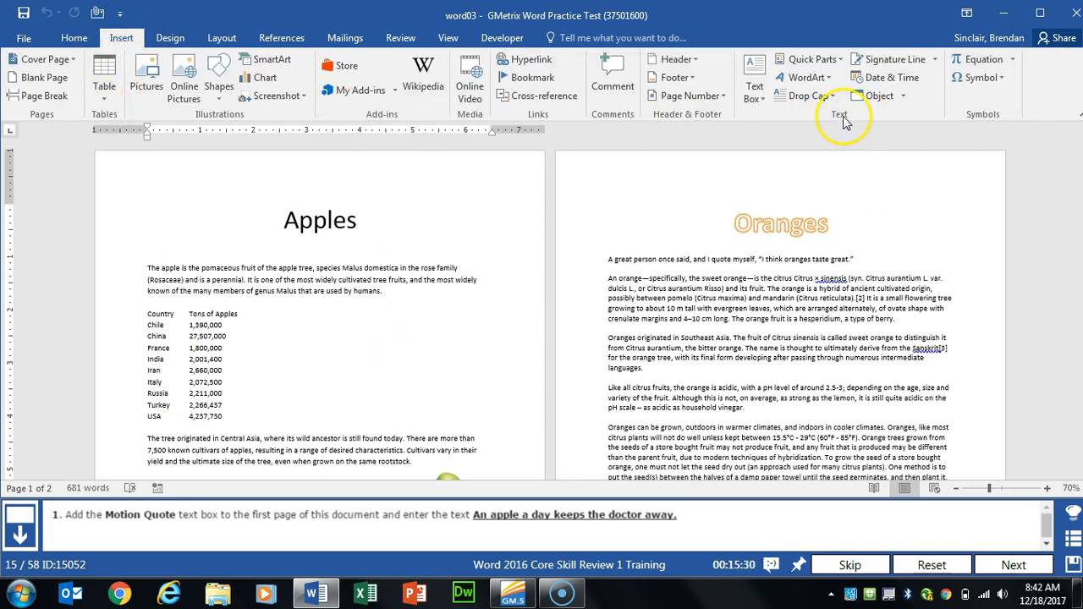
{"action": "left_click", "coordinate": [762, 98]}
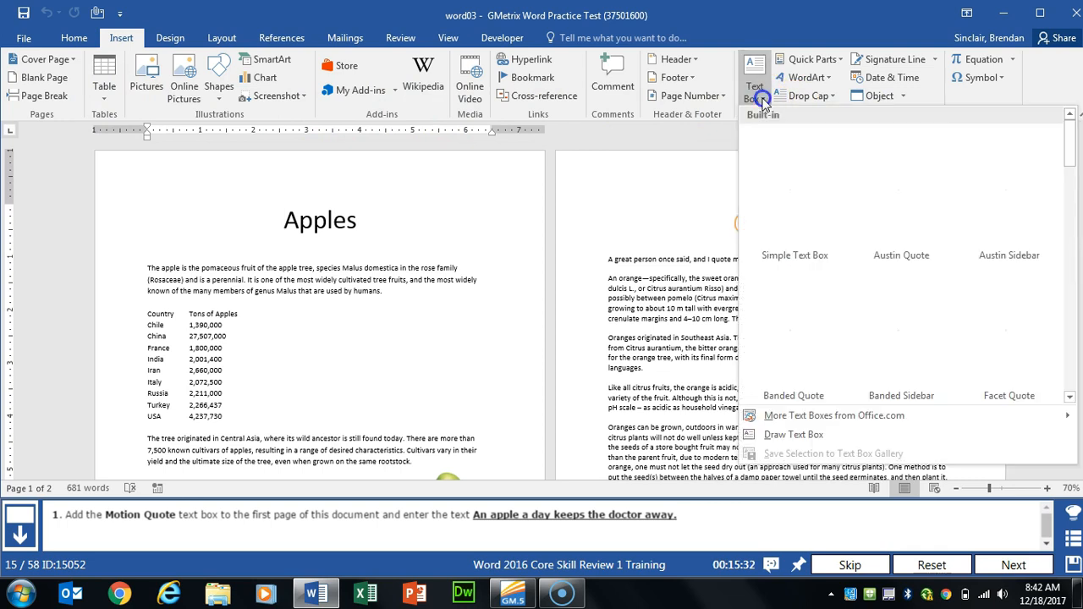
{"action": "left_click_drag", "start_coordinate": [1071, 142], "coordinate": [1066, 266]}
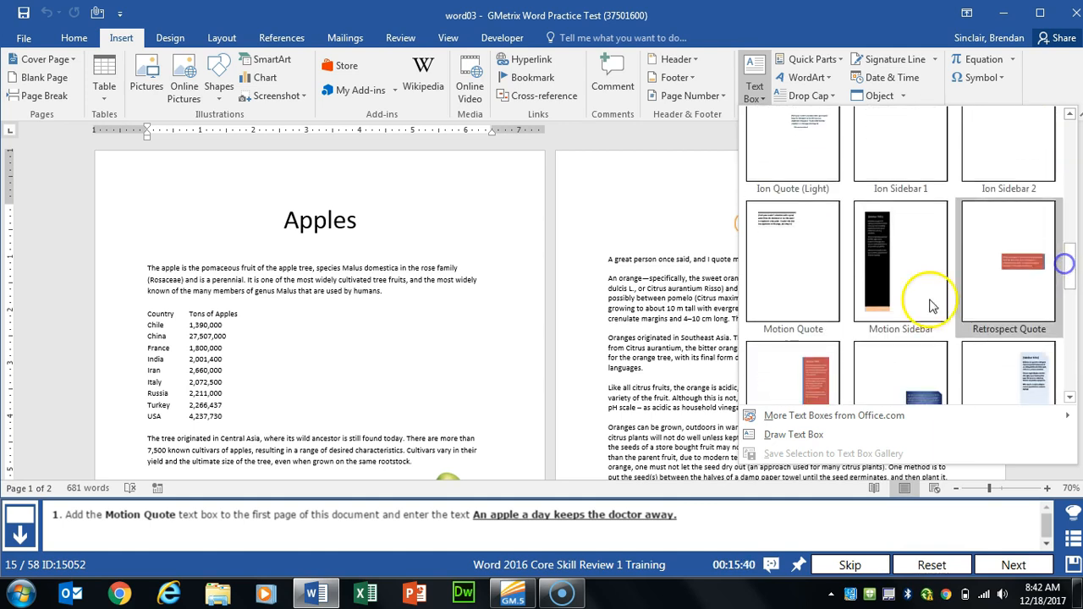
{"action": "left_click", "coordinate": [760, 316]}
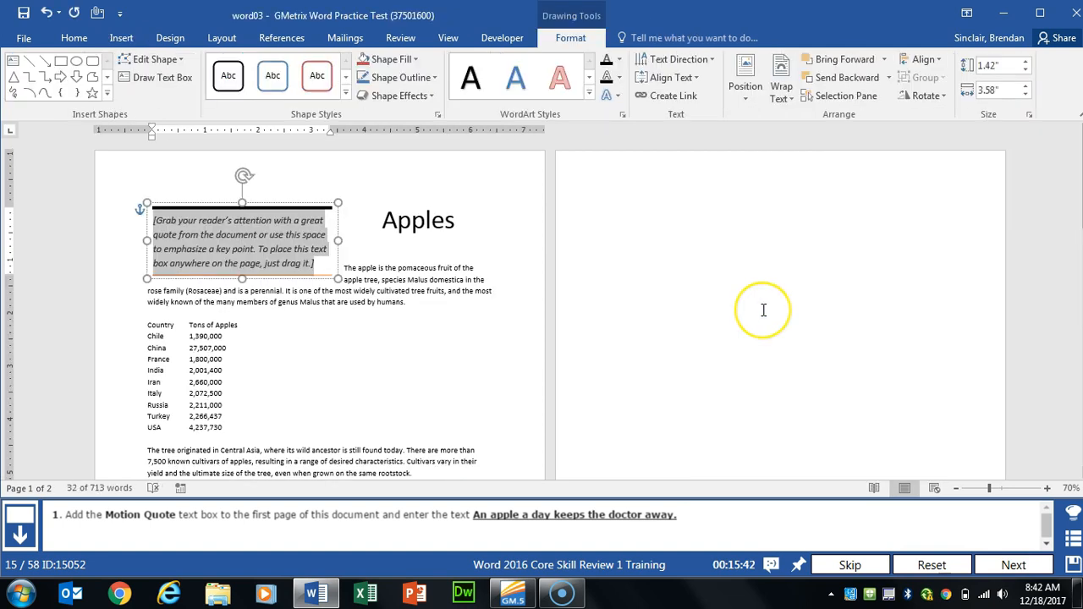
{"action": "type", "text": "A"}
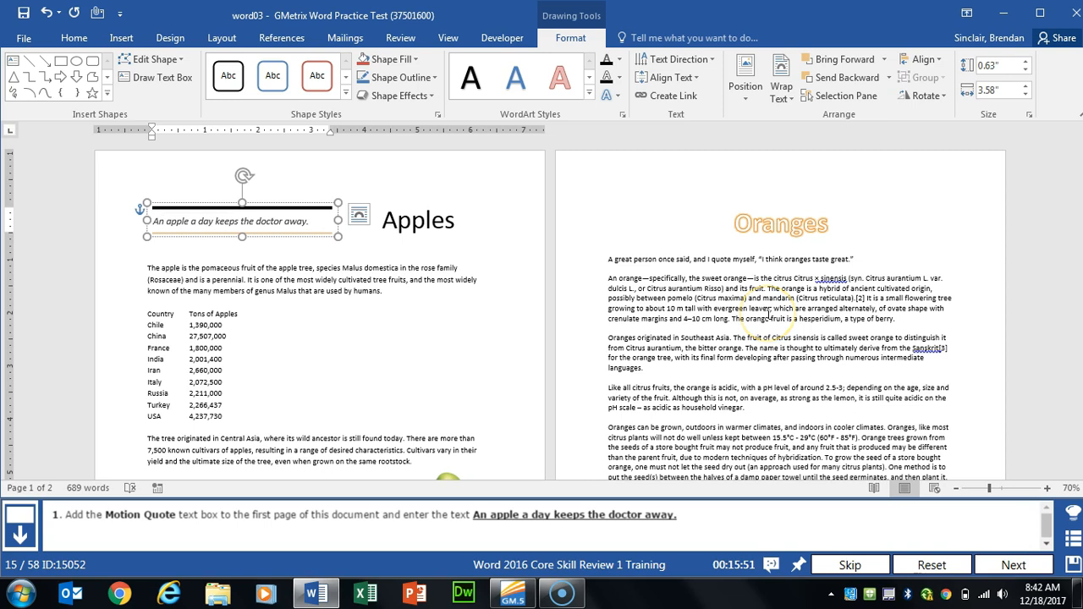
{"action": "left_click", "coordinate": [1011, 566]}
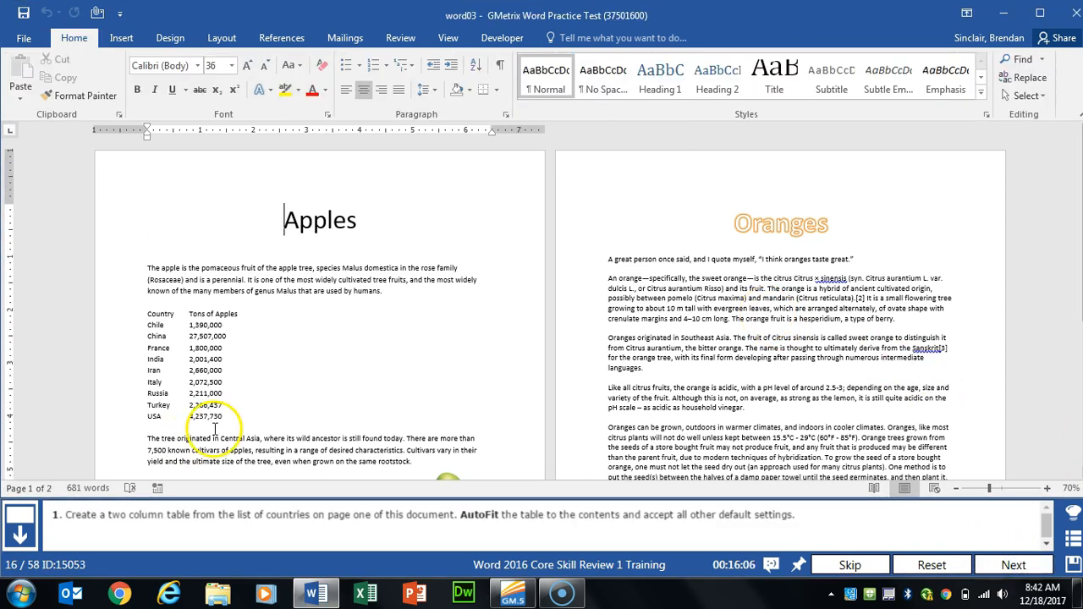
Step: Convert the selected country list into a table with AutoFit to contents, then advance to the next task
{"action": "left_click", "coordinate": [291, 403]}
{"action": "scroll", "coordinate": [285, 338], "scroll_direction": "up", "scroll_amount": 5, "text": "ctrl"}
{"action": "left_click_drag", "start_coordinate": [255, 256], "coordinate": [391, 429]}
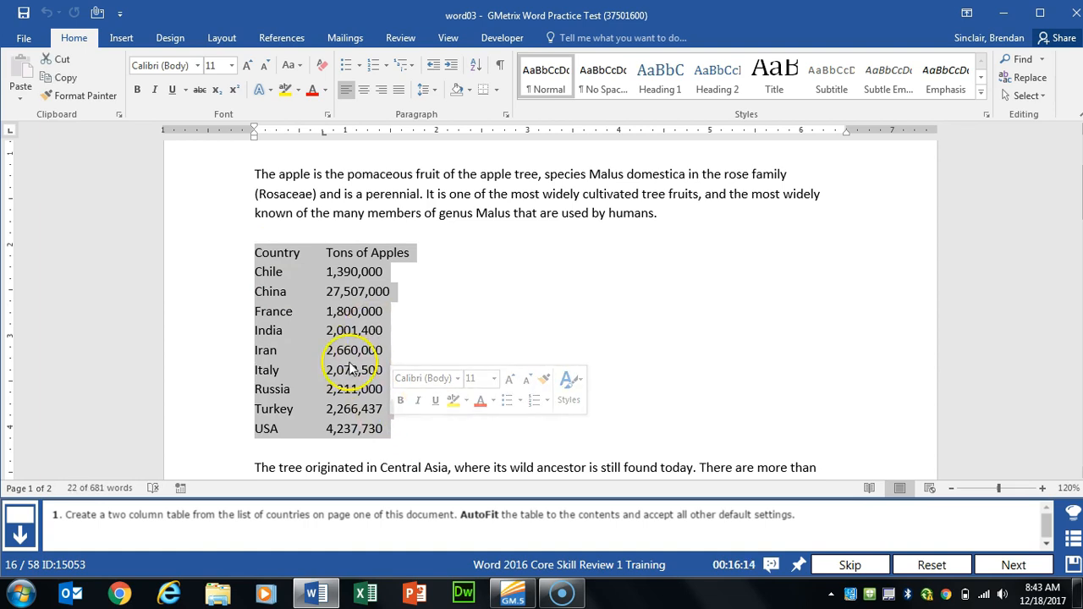
{"action": "left_click", "coordinate": [119, 38]}
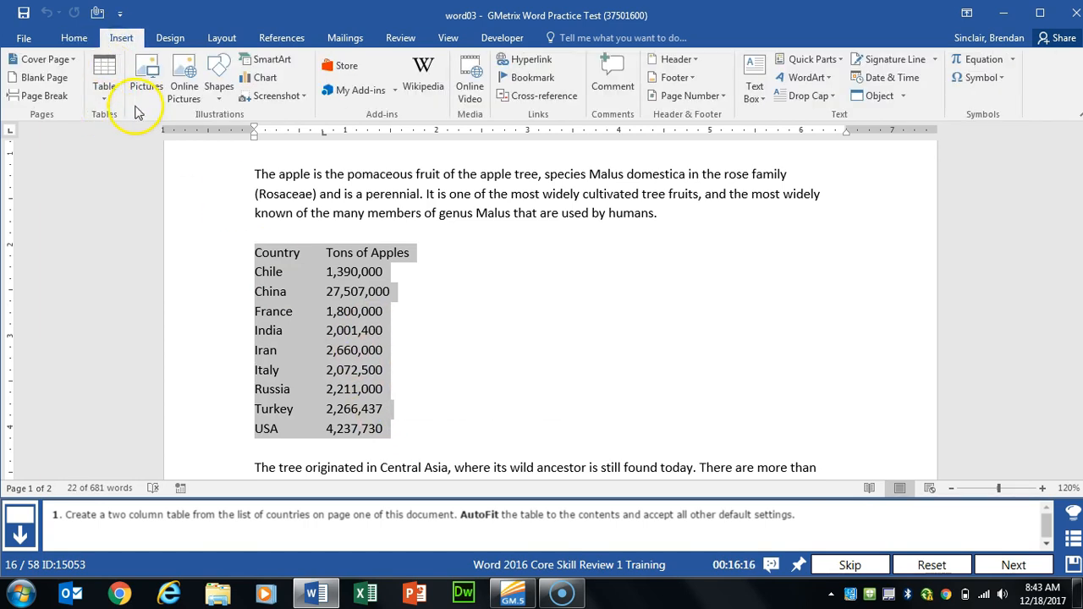
{"action": "left_click", "coordinate": [107, 93]}
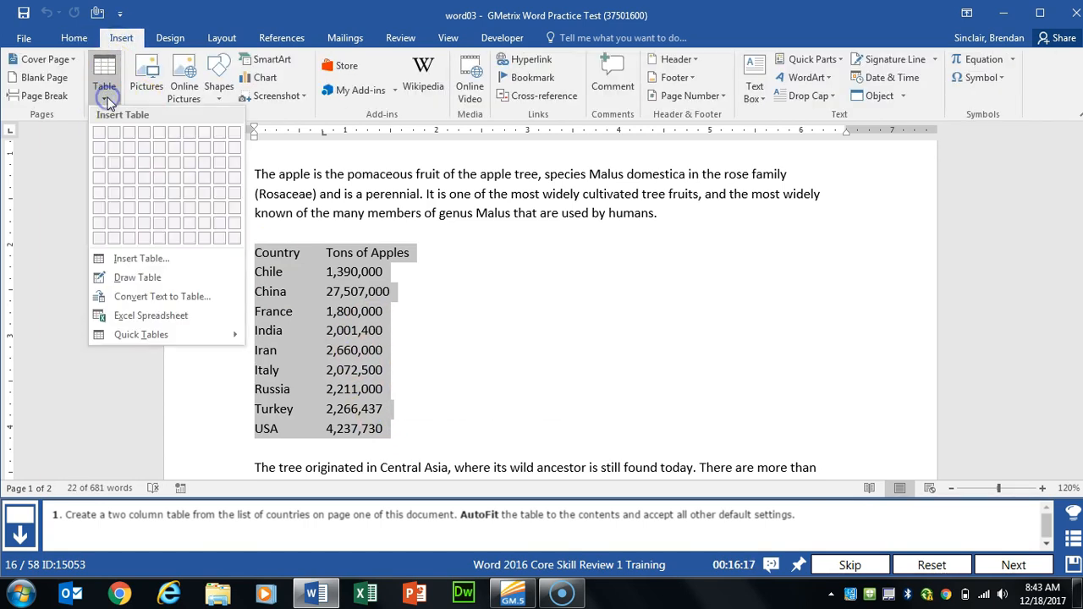
{"action": "left_click", "coordinate": [211, 296]}
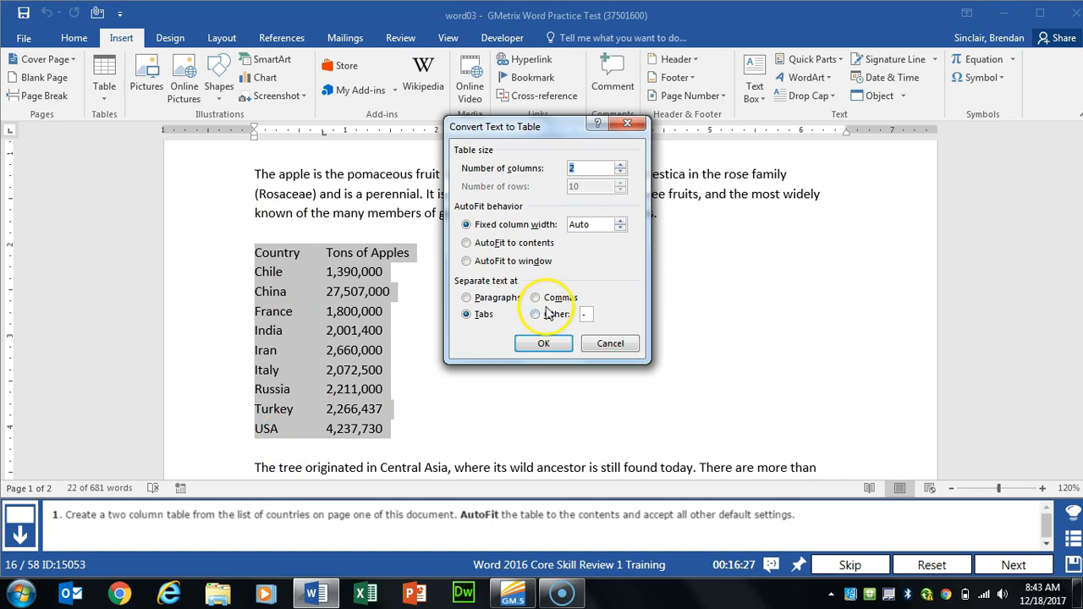
{"action": "left_click", "coordinate": [523, 244]}
{"action": "left_click", "coordinate": [545, 344]}
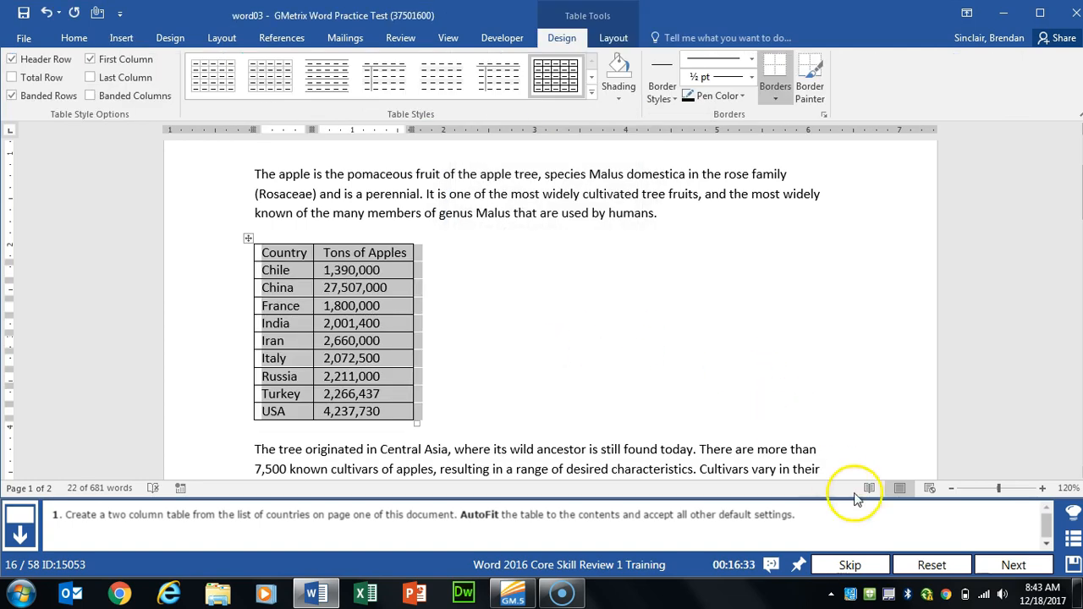
{"action": "left_click", "coordinate": [1014, 563]}
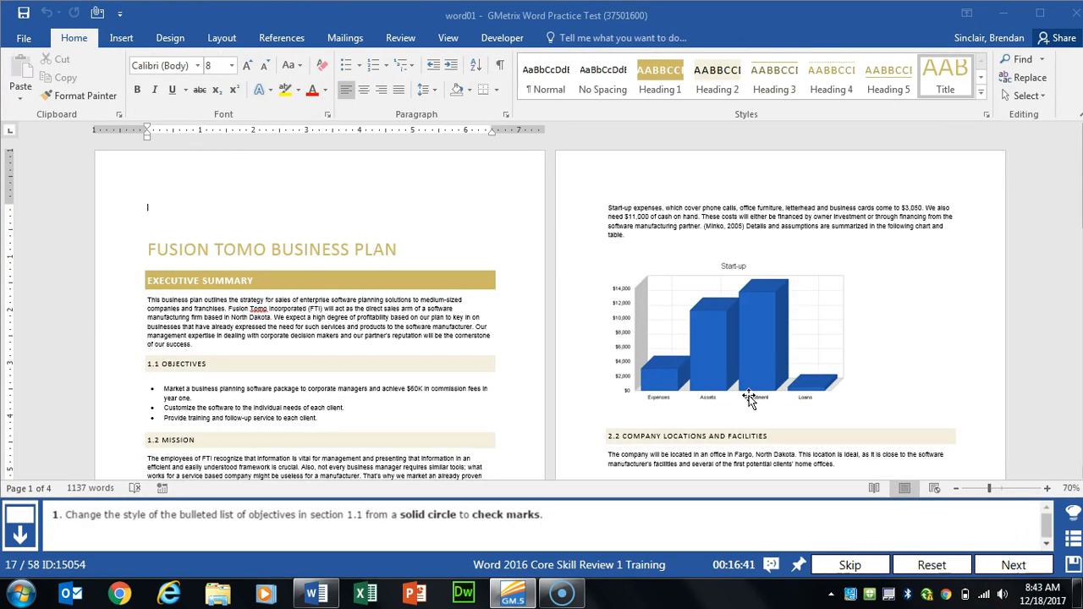
Step: Change the three section 1.1 objectives from solid circles to check-mark bullets, then go to the next task
{"action": "left_click", "coordinate": [318, 351]}
{"action": "scroll", "coordinate": [319, 351], "scroll_direction": "up", "scroll_amount": 4}
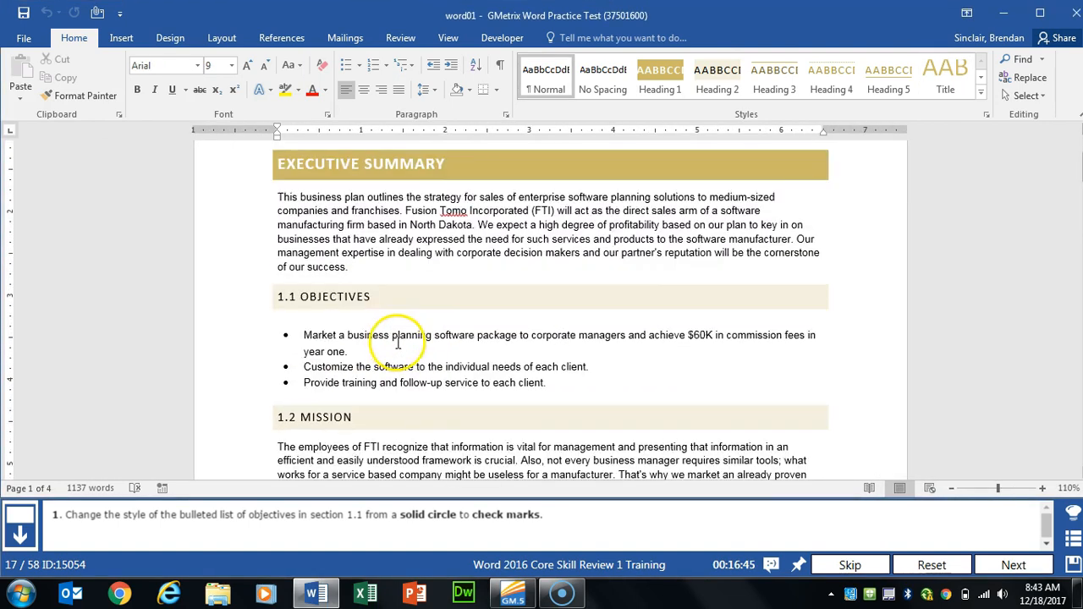
{"action": "scroll", "coordinate": [398, 343], "scroll_direction": "down", "scroll_amount": 3}
{"action": "left_click", "coordinate": [286, 213]}
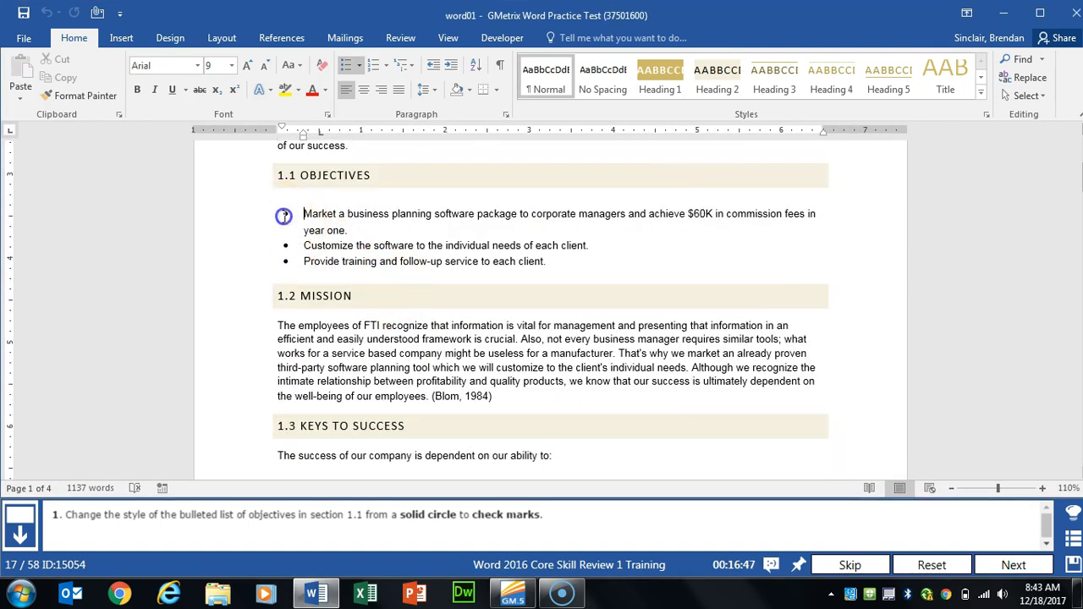
{"action": "left_click", "coordinate": [286, 213]}
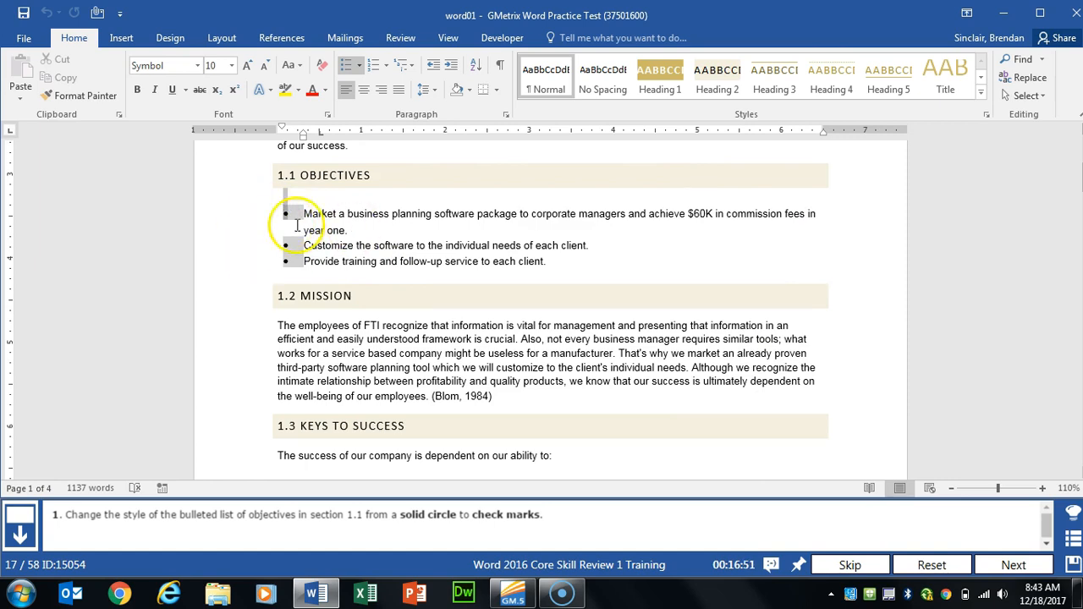
{"action": "left_click", "coordinate": [359, 66]}
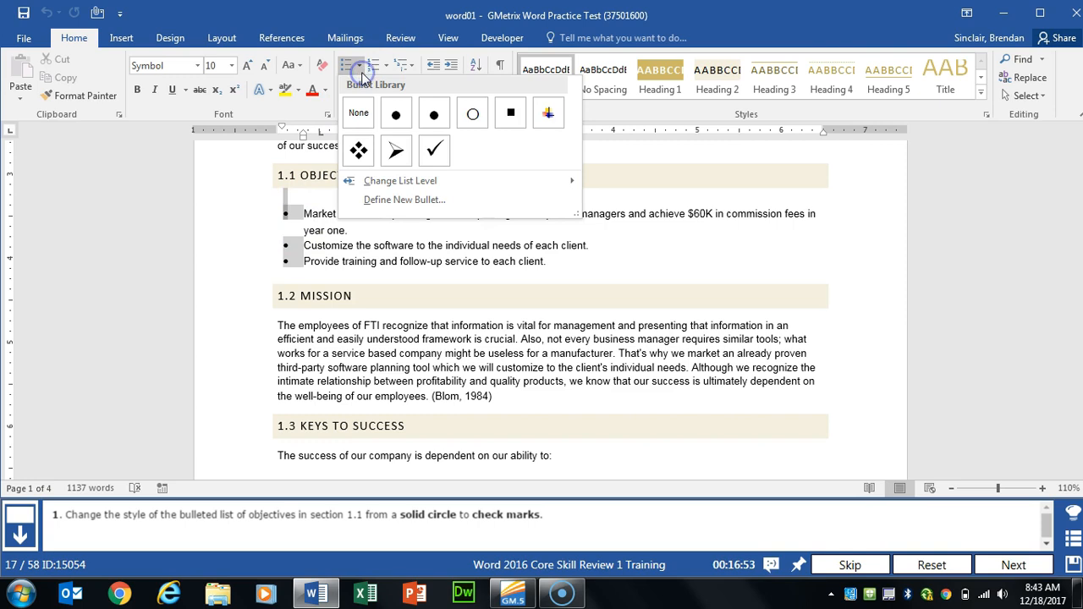
{"action": "left_click", "coordinate": [431, 160]}
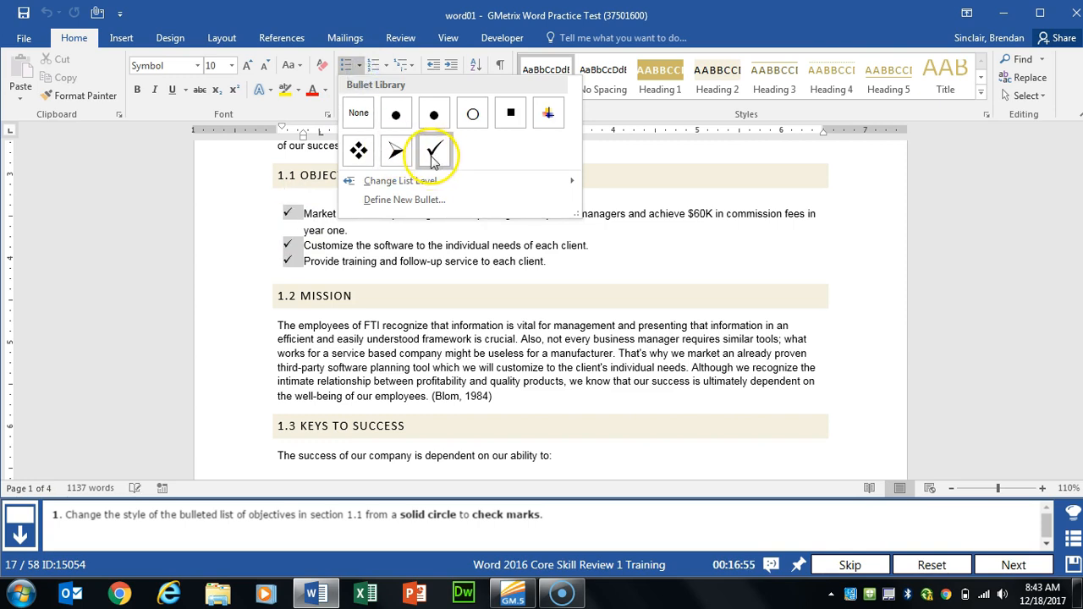
{"action": "left_click", "coordinate": [434, 159]}
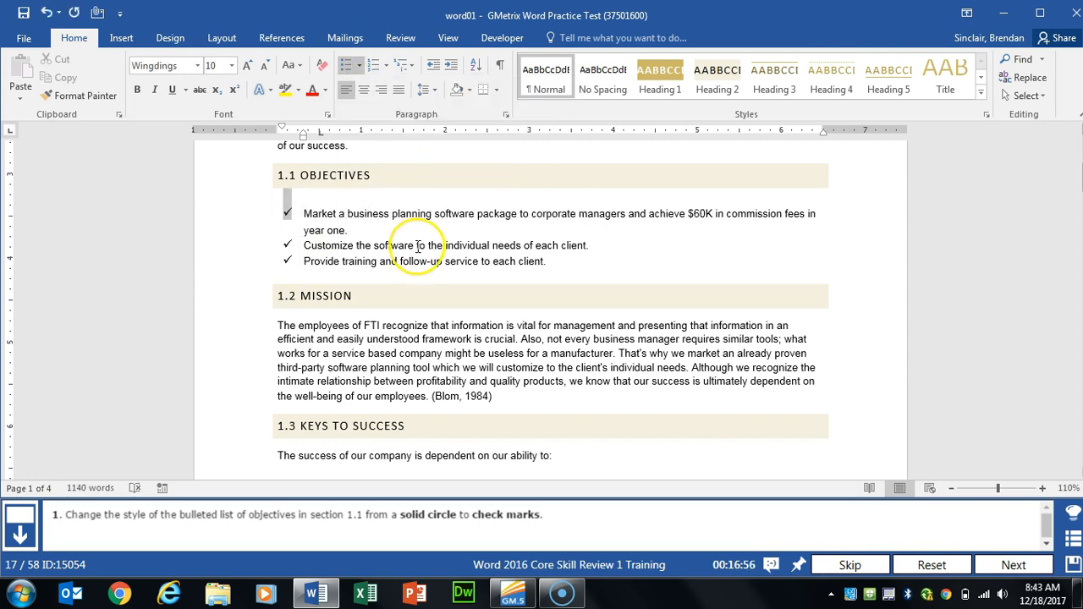
{"action": "left_click", "coordinate": [1014, 565]}
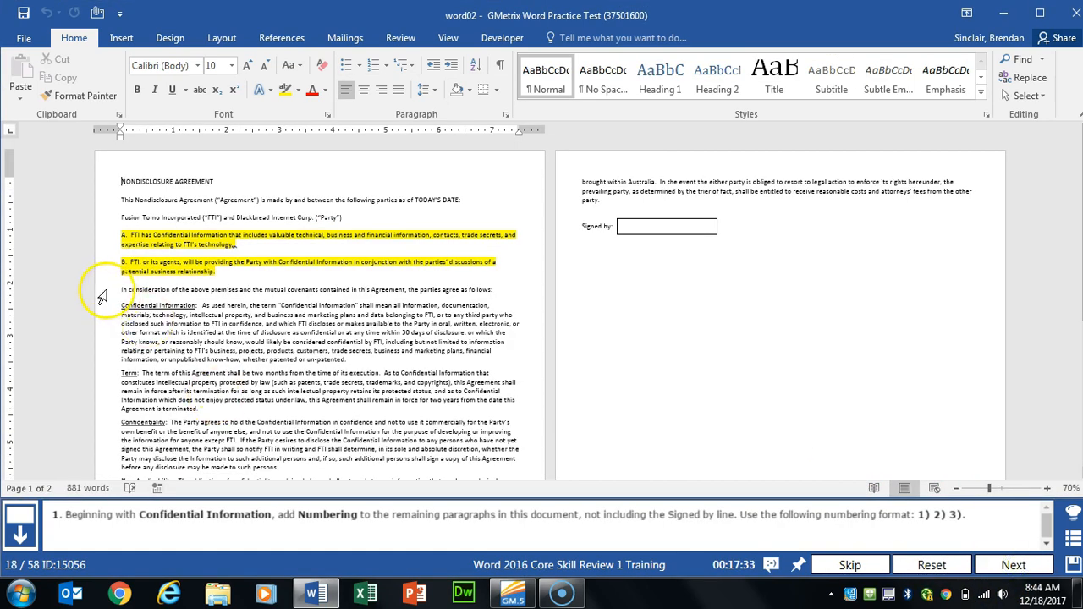
Step: Apply 1) 2) 3) numbering to the paragraphs from Confidential Information onward, then continue
{"action": "left_click_drag", "start_coordinate": [121, 307], "coordinate": [519, 441]}
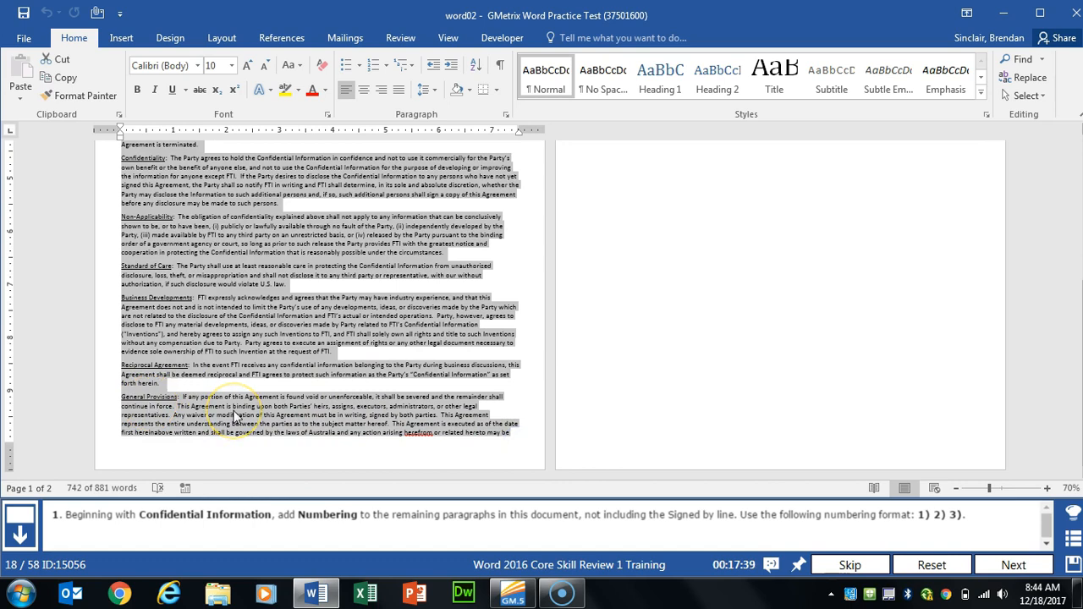
{"action": "scroll", "coordinate": [237, 413], "scroll_direction": "up", "scroll_amount": 6}
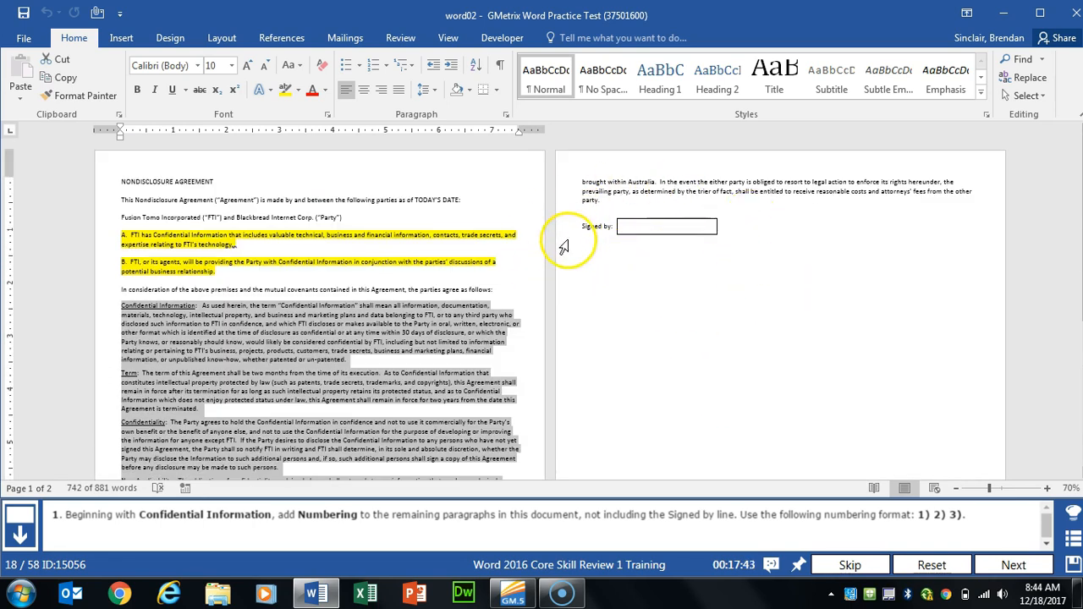
{"action": "scroll", "coordinate": [305, 402], "scroll_direction": "down", "scroll_amount": 5}
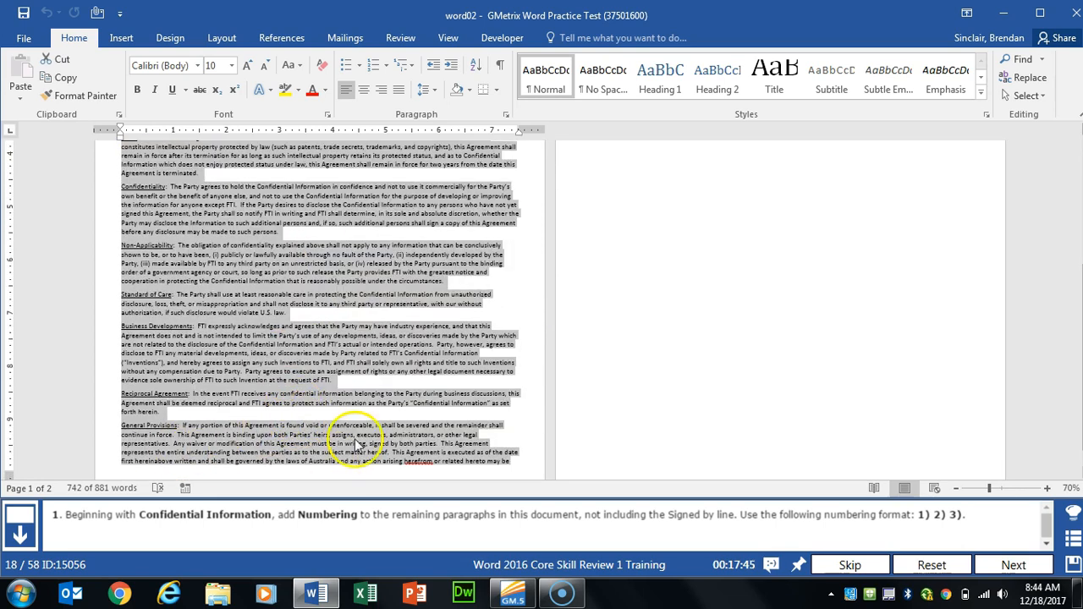
{"action": "scroll", "coordinate": [372, 428], "scroll_direction": "up", "scroll_amount": 3}
{"action": "scroll", "coordinate": [391, 411], "scroll_direction": "up", "scroll_amount": 3}
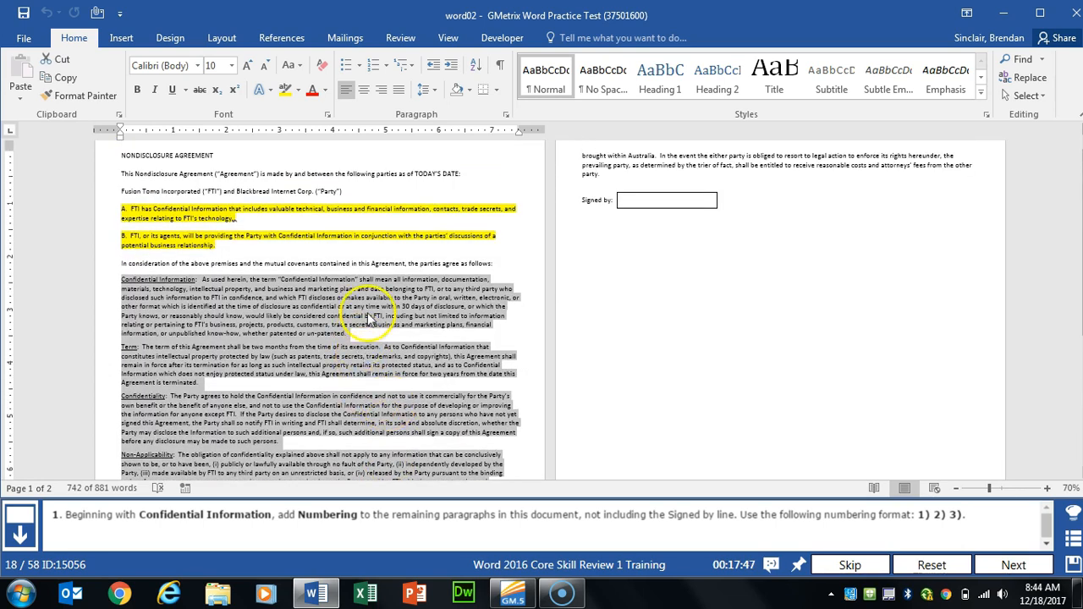
{"action": "left_click", "coordinate": [74, 38]}
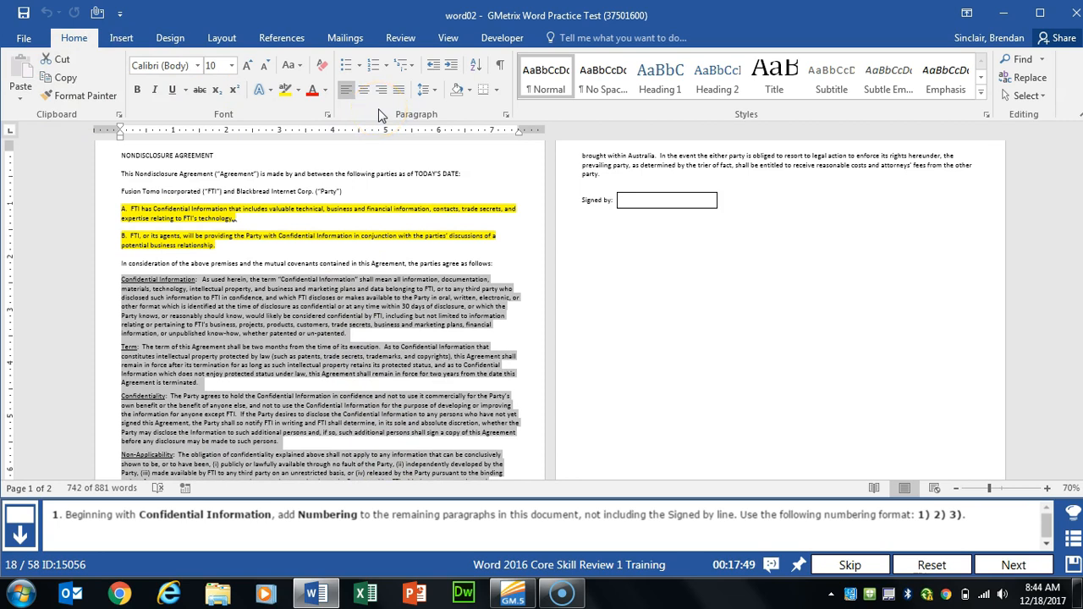
{"action": "left_click", "coordinate": [385, 66]}
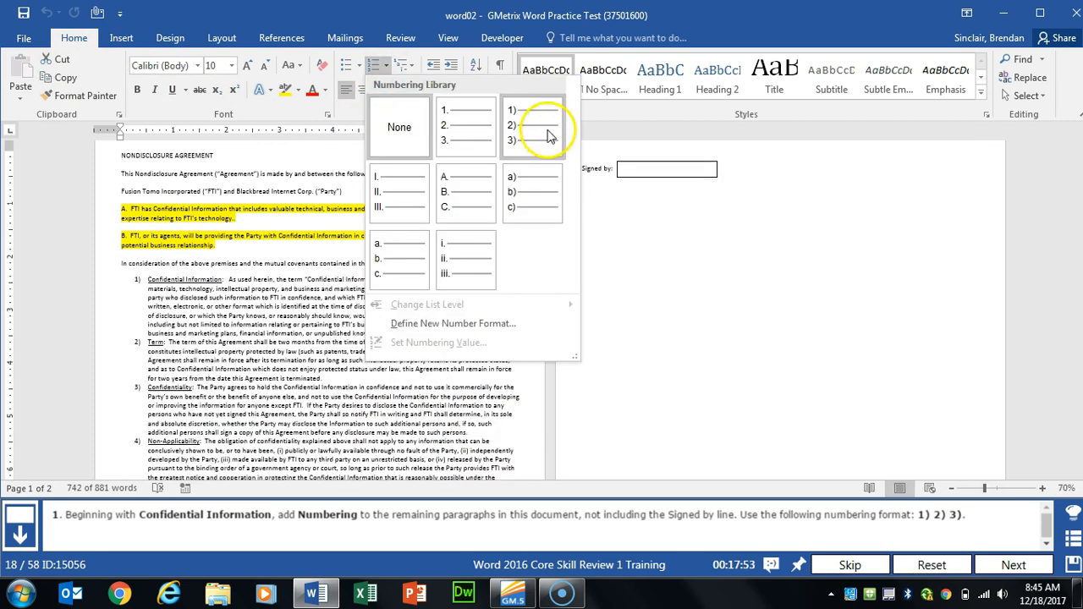
{"action": "left_click", "coordinate": [550, 136]}
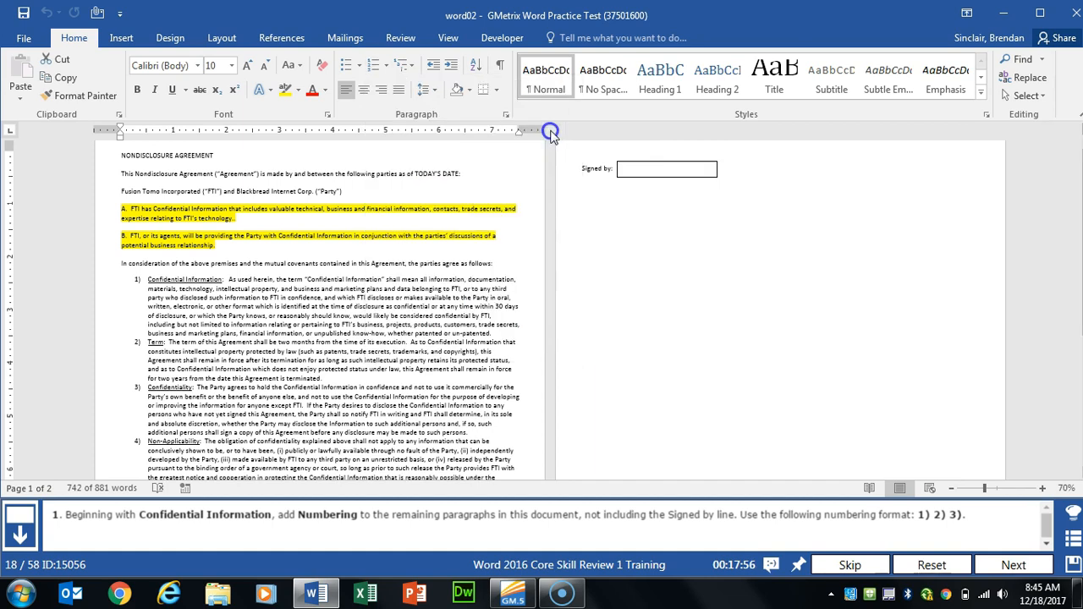
{"action": "left_click", "coordinate": [1013, 564]}
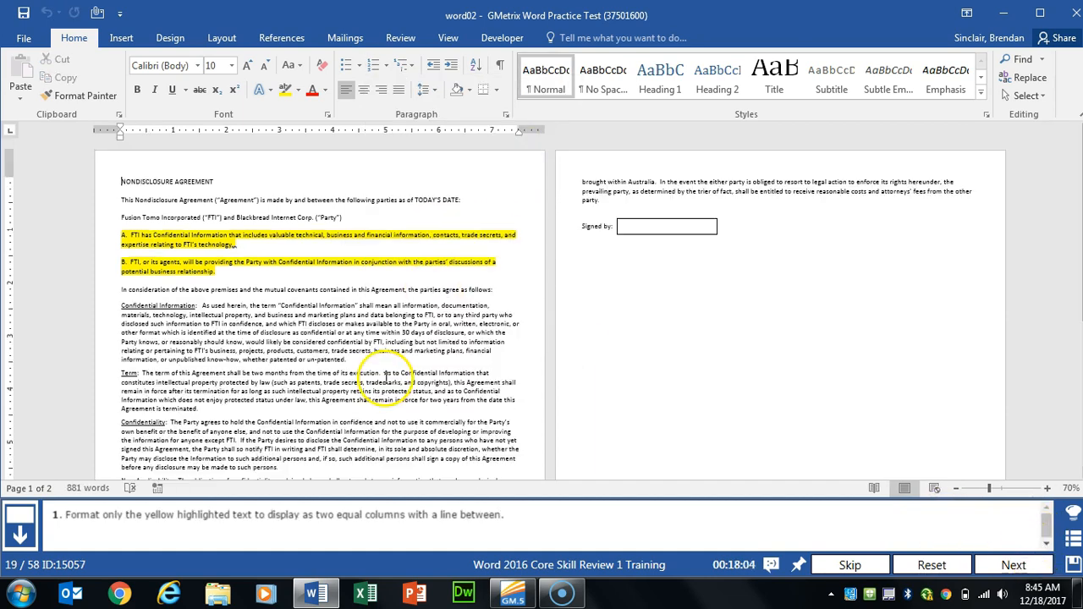
Step: Format yellow paragraphs A and B as two equal columns with a line between, then continue
{"action": "left_click", "coordinate": [162, 274]}
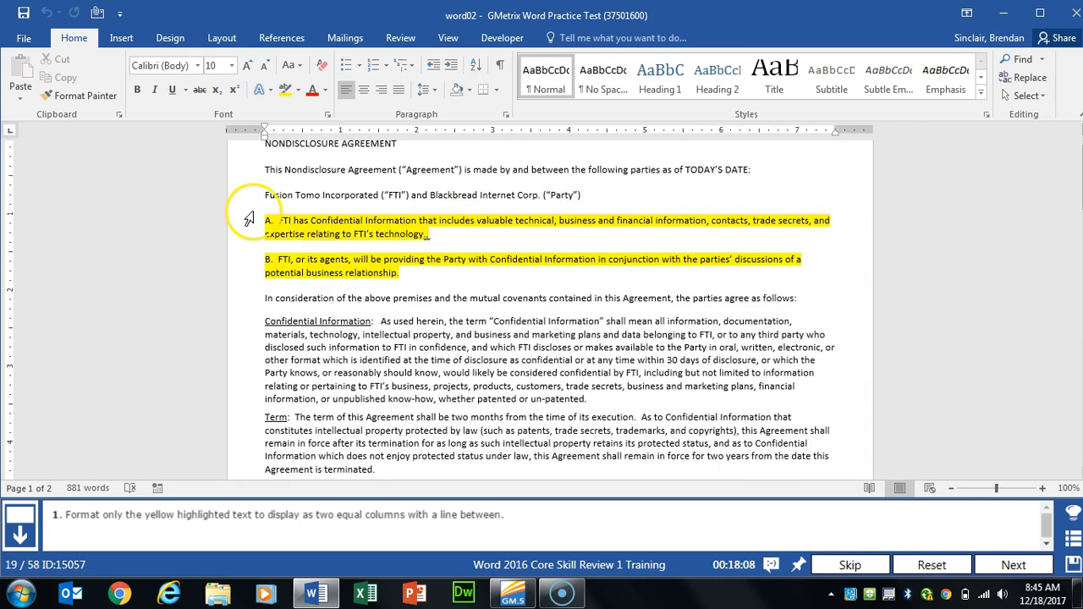
{"action": "left_click_drag", "start_coordinate": [262, 219], "coordinate": [473, 275]}
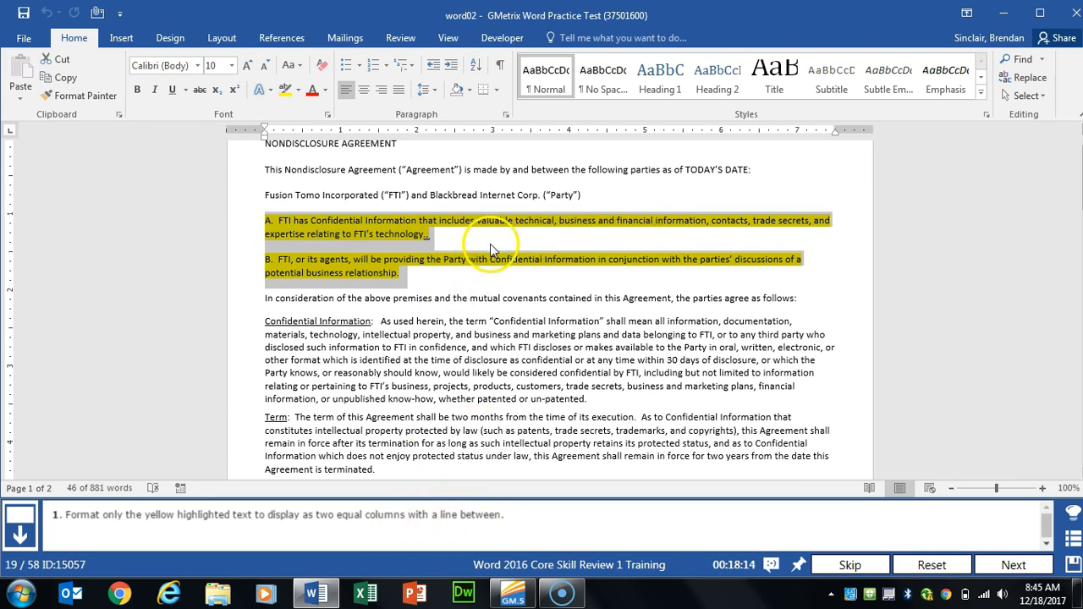
{"action": "left_click", "coordinate": [177, 37]}
{"action": "left_click", "coordinate": [219, 38]}
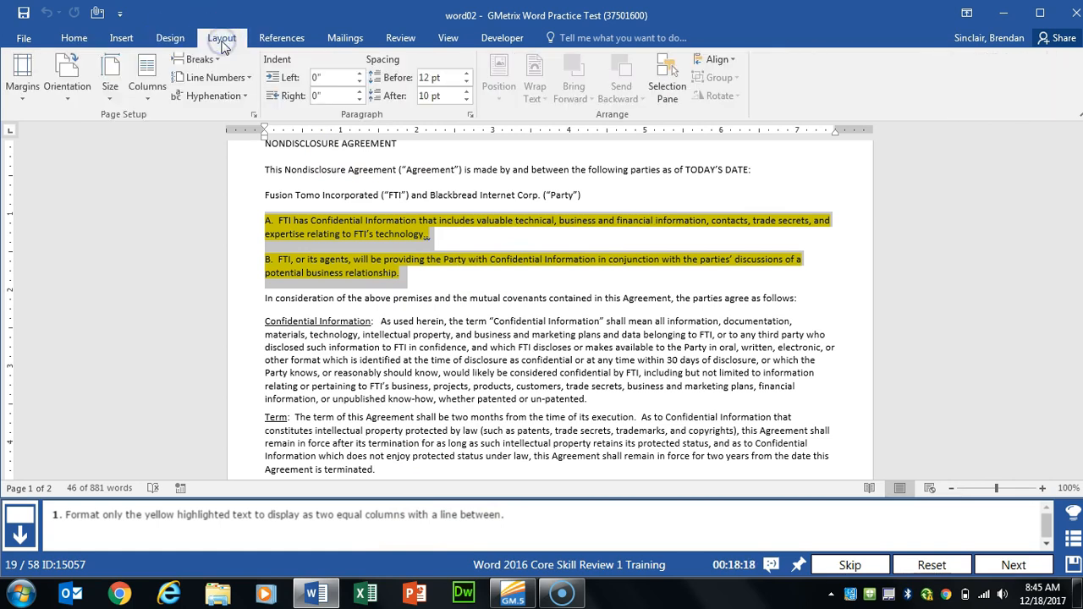
{"action": "left_click", "coordinate": [151, 100]}
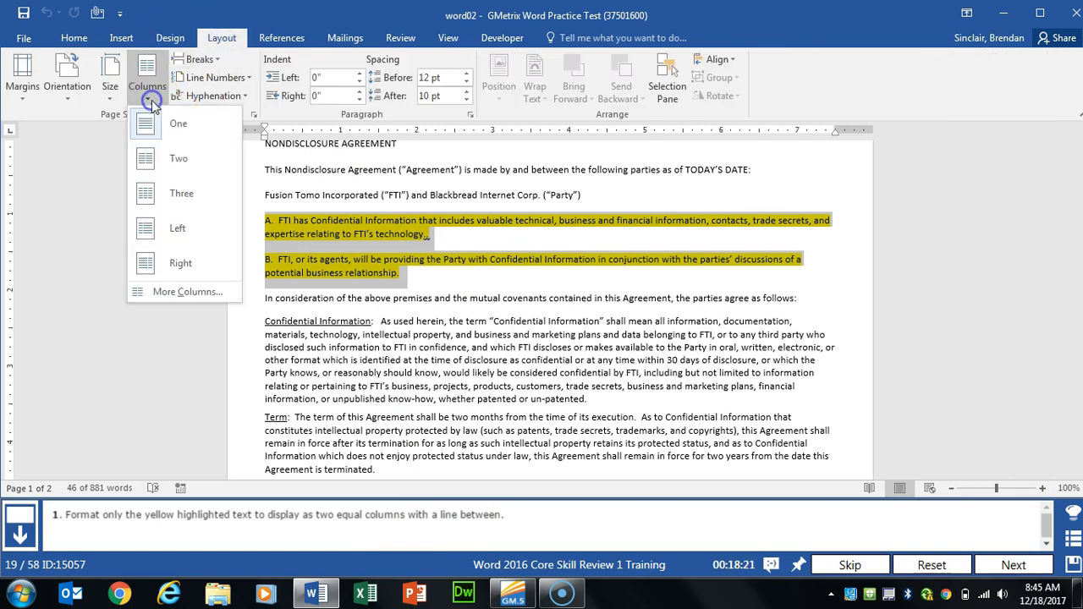
{"action": "left_click", "coordinate": [189, 292]}
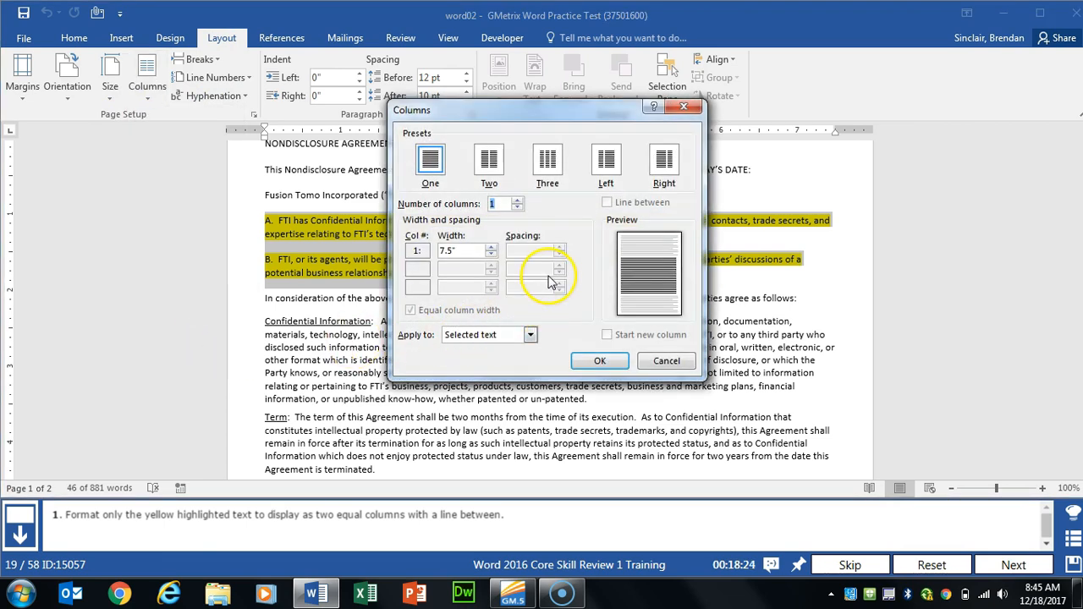
{"action": "left_click", "coordinate": [489, 159]}
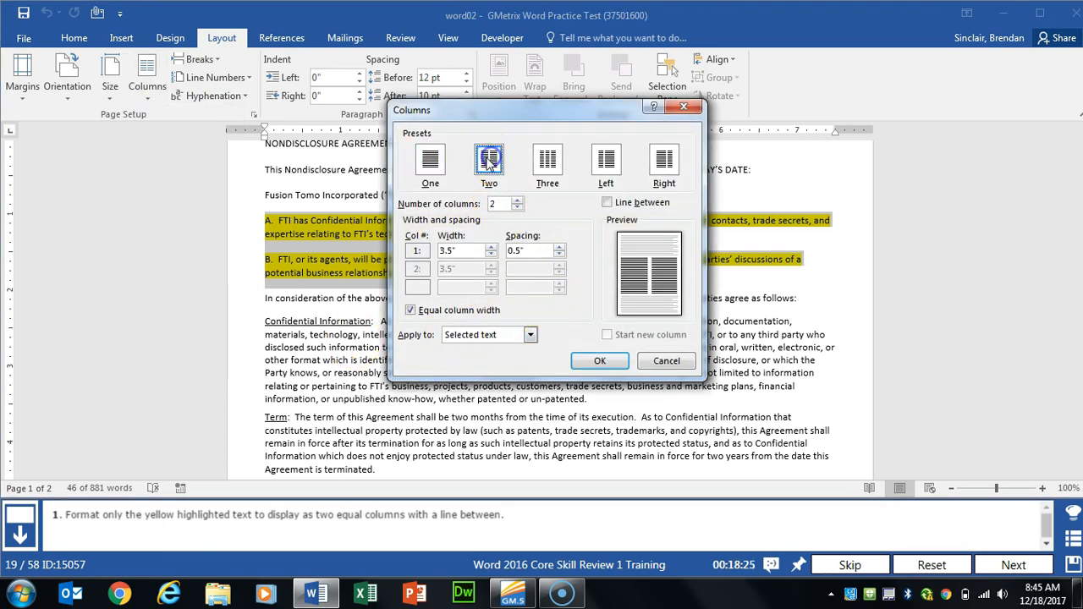
{"action": "left_click", "coordinate": [606, 204]}
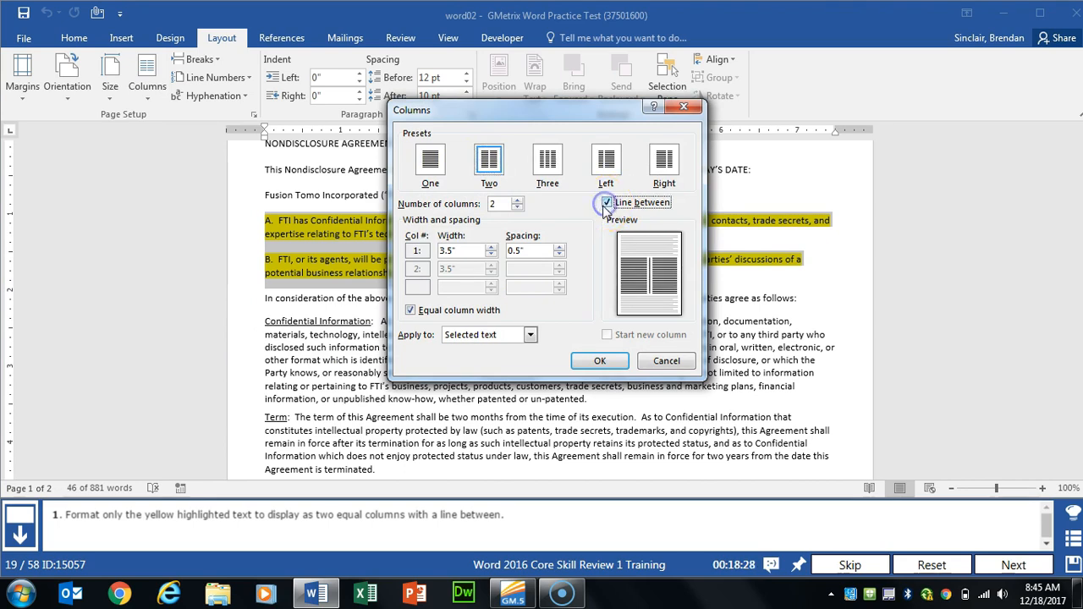
{"action": "left_click", "coordinate": [611, 361]}
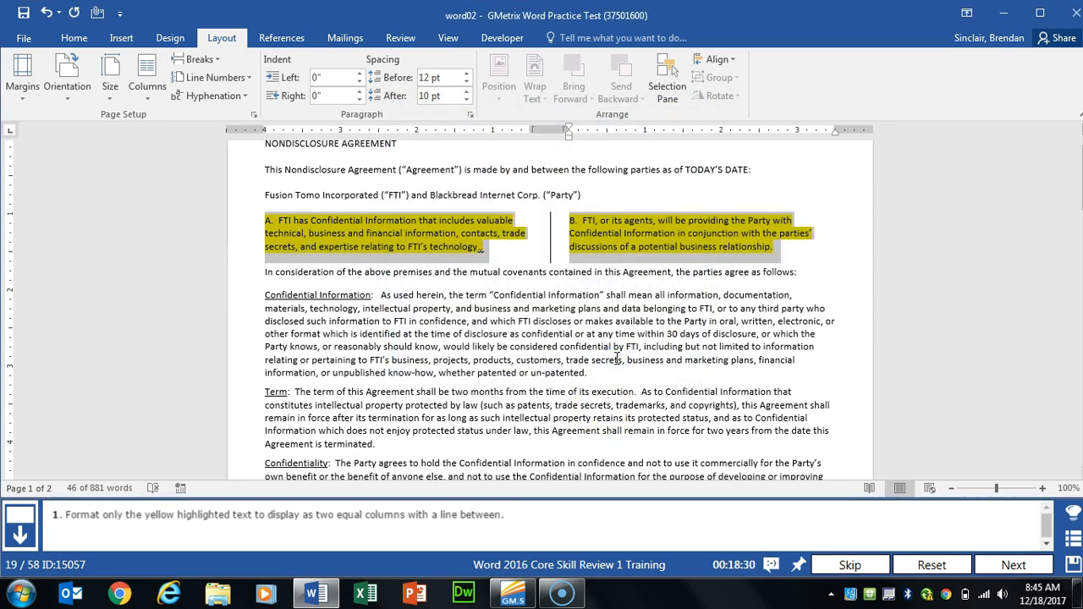
{"action": "left_click", "coordinate": [1012, 565]}
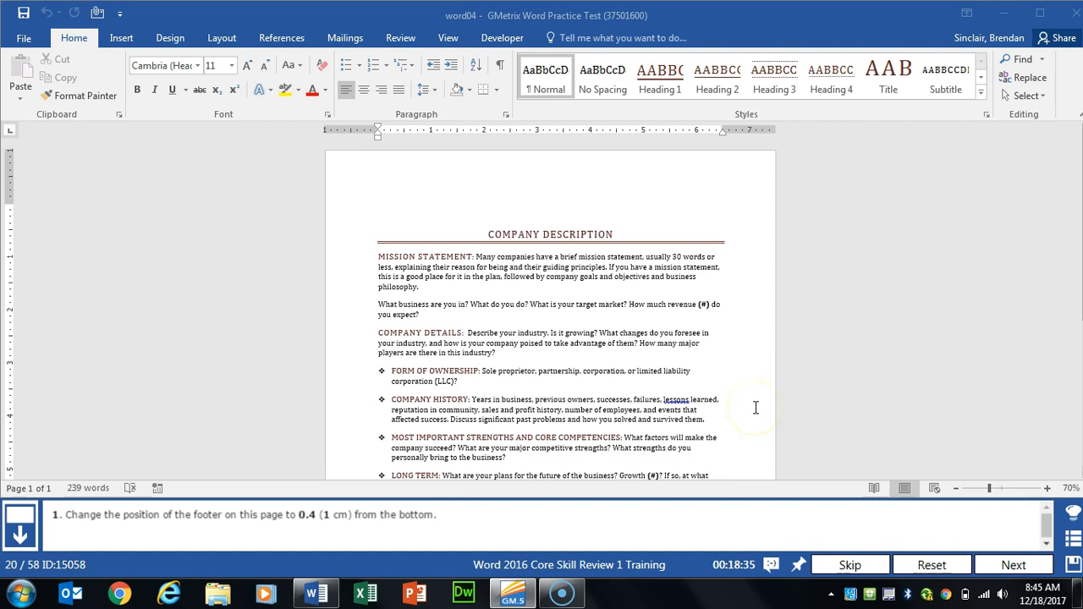
Step: Set the company description footer to 0.4" from the bottom, then go to the next task
{"action": "left_click", "coordinate": [476, 337]}
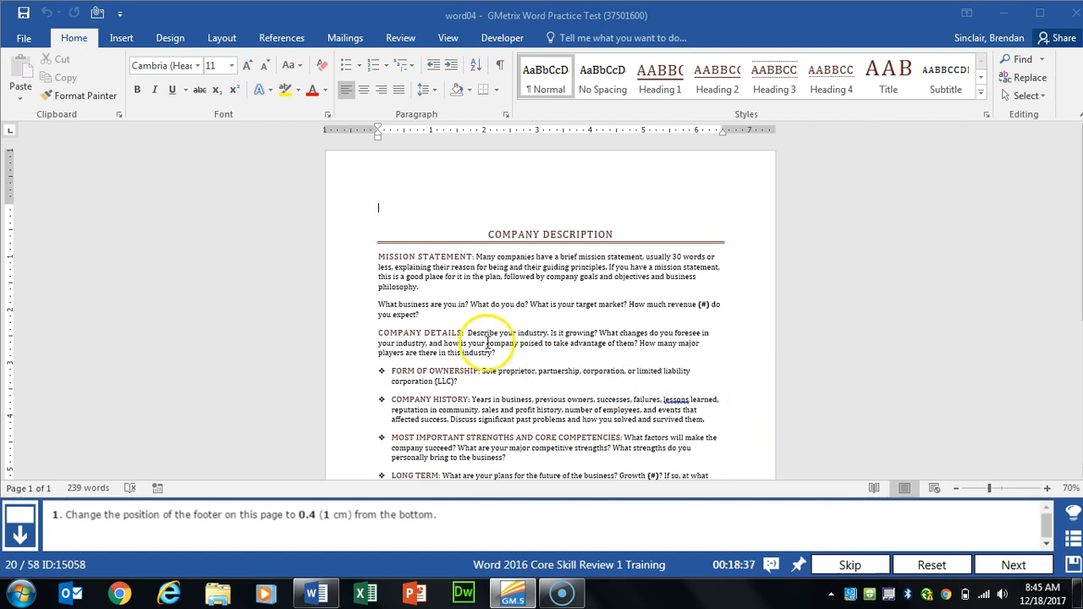
{"action": "scroll", "coordinate": [476, 333], "scroll_direction": "down", "scroll_amount": 5}
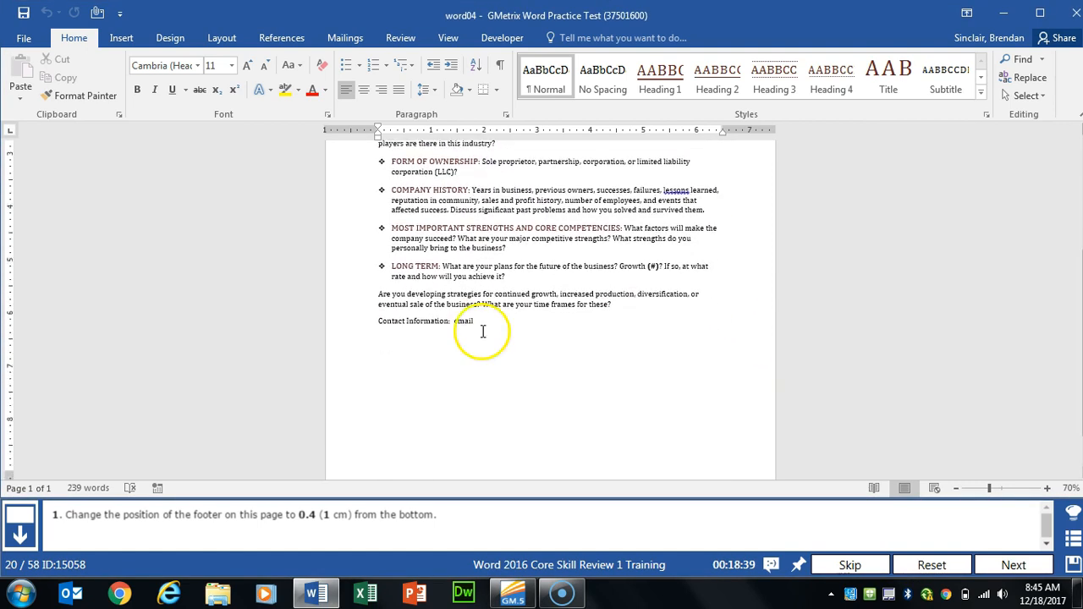
{"action": "left_click", "coordinate": [524, 452]}
{"action": "double_click", "coordinate": [523, 453]}
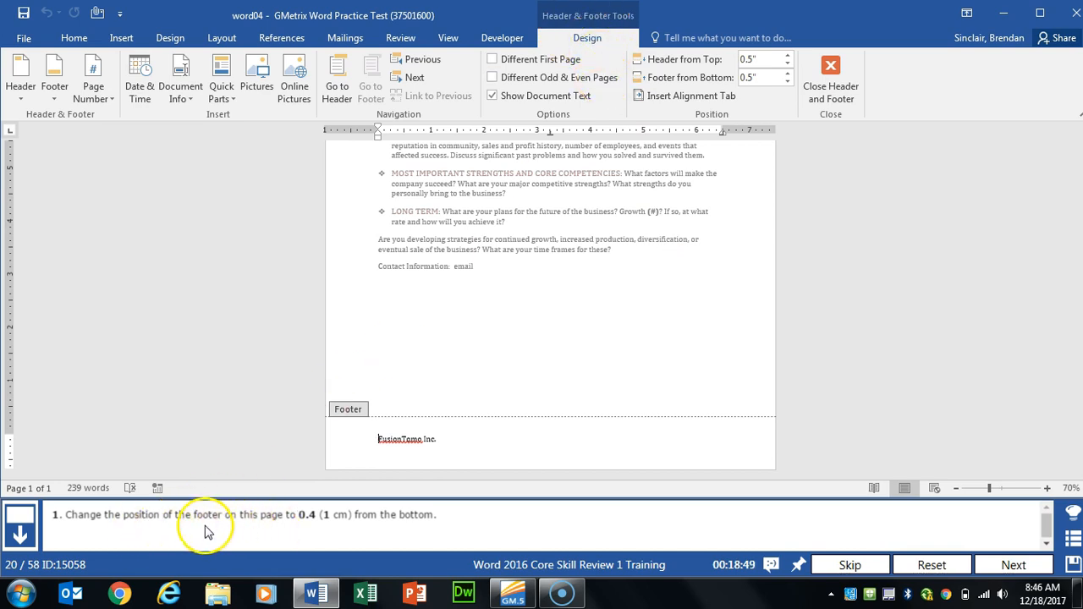
{"action": "left_click", "coordinate": [790, 84]}
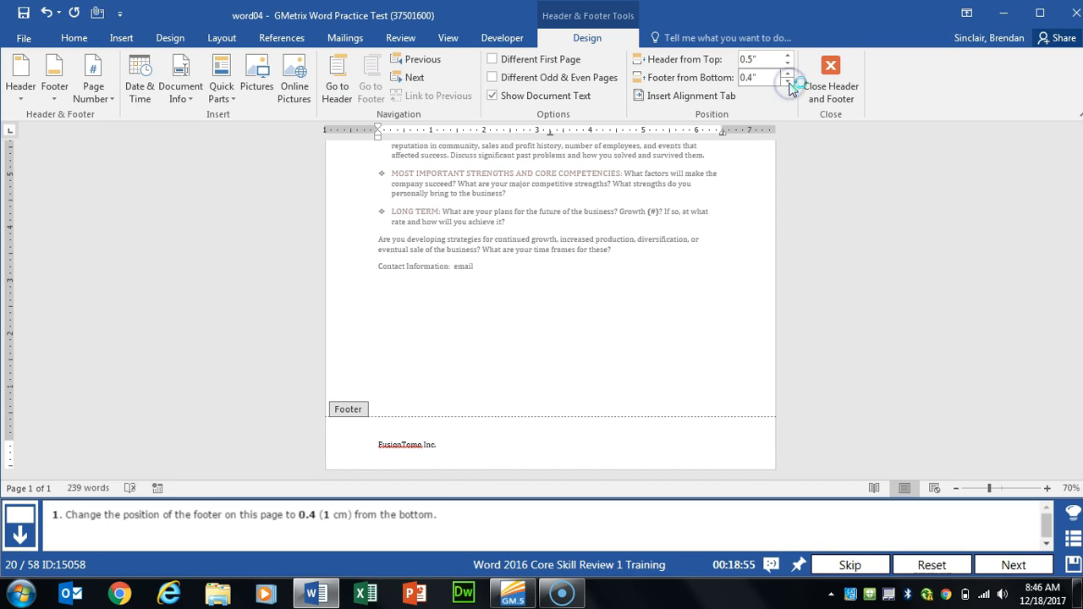
{"action": "left_click", "coordinate": [831, 77]}
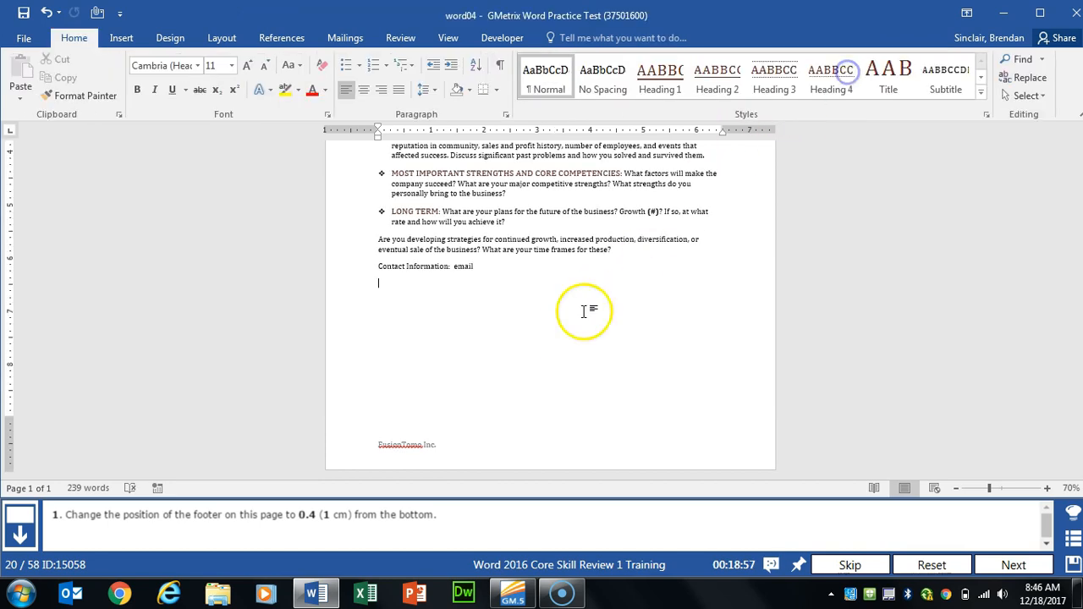
{"action": "left_click", "coordinate": [1008, 565]}
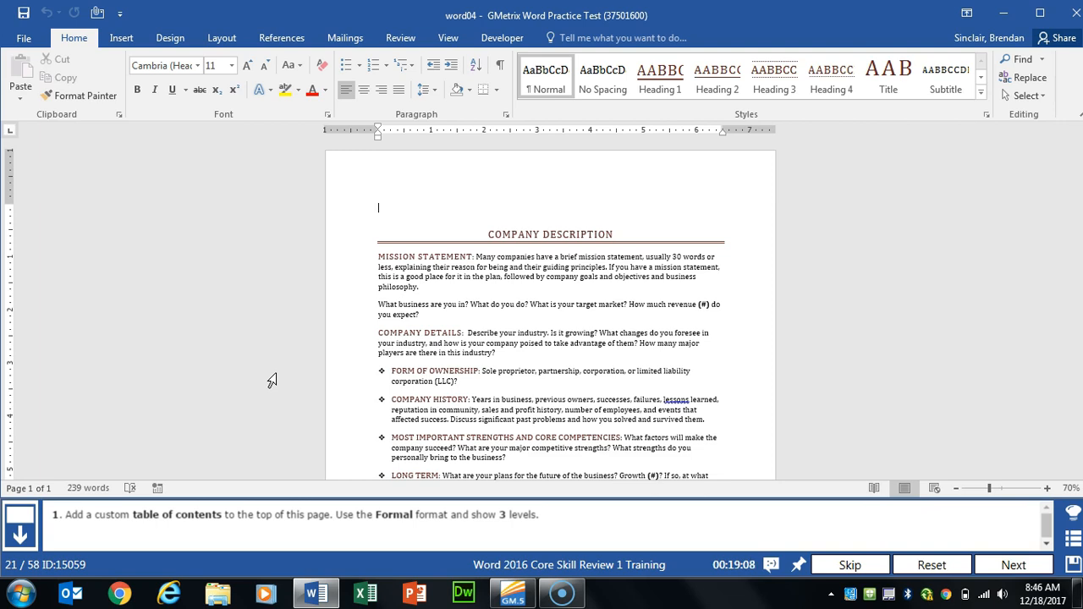
Step: Insert a custom table of contents at the page top in Formal format with 3 levels
{"action": "left_click", "coordinate": [434, 196]}
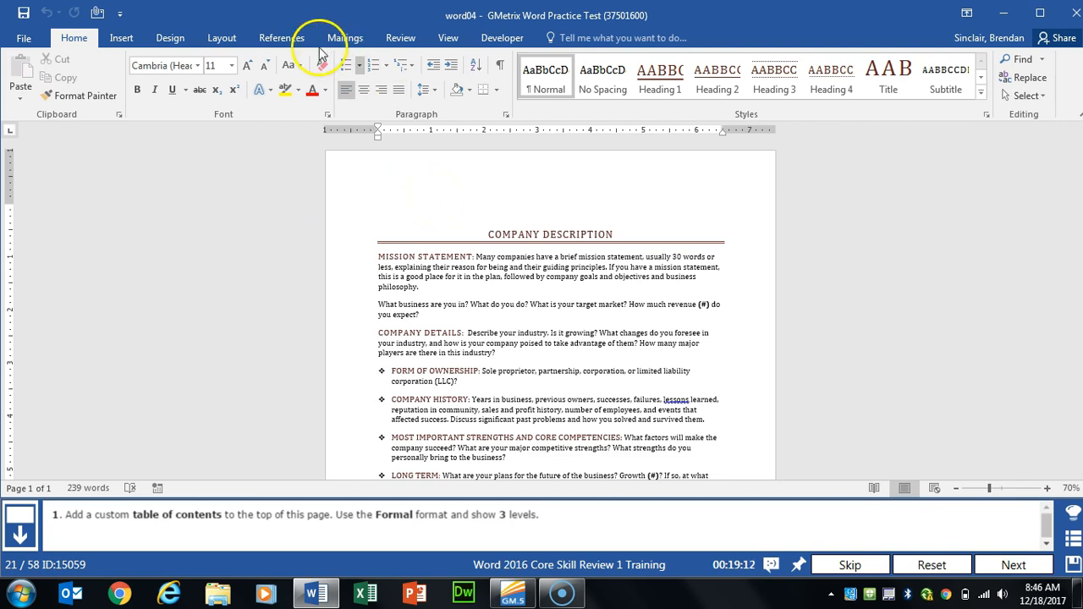
{"action": "left_click", "coordinate": [281, 41]}
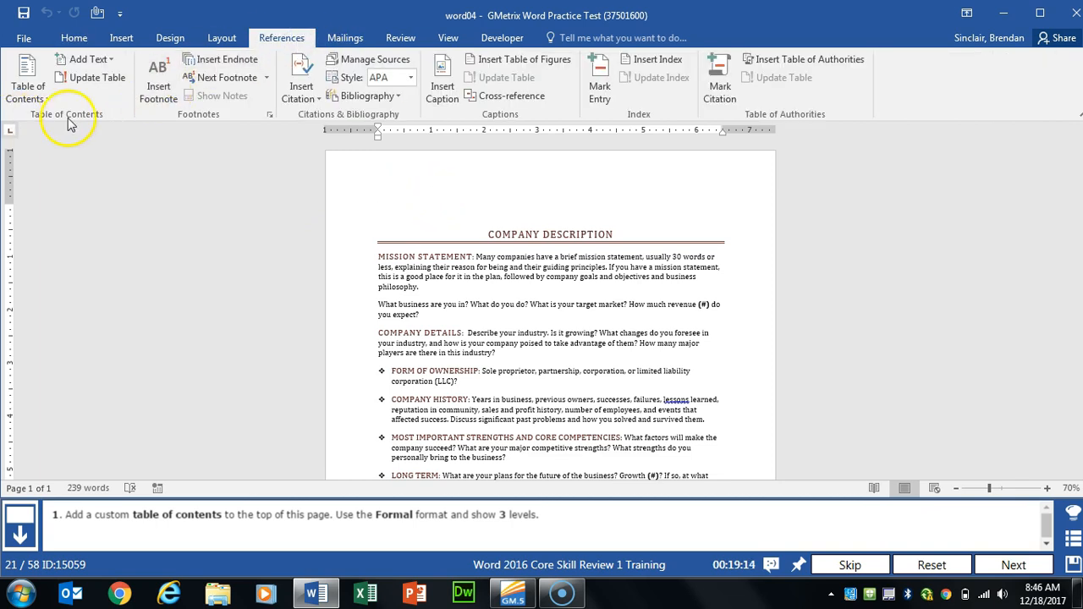
{"action": "left_click", "coordinate": [49, 99]}
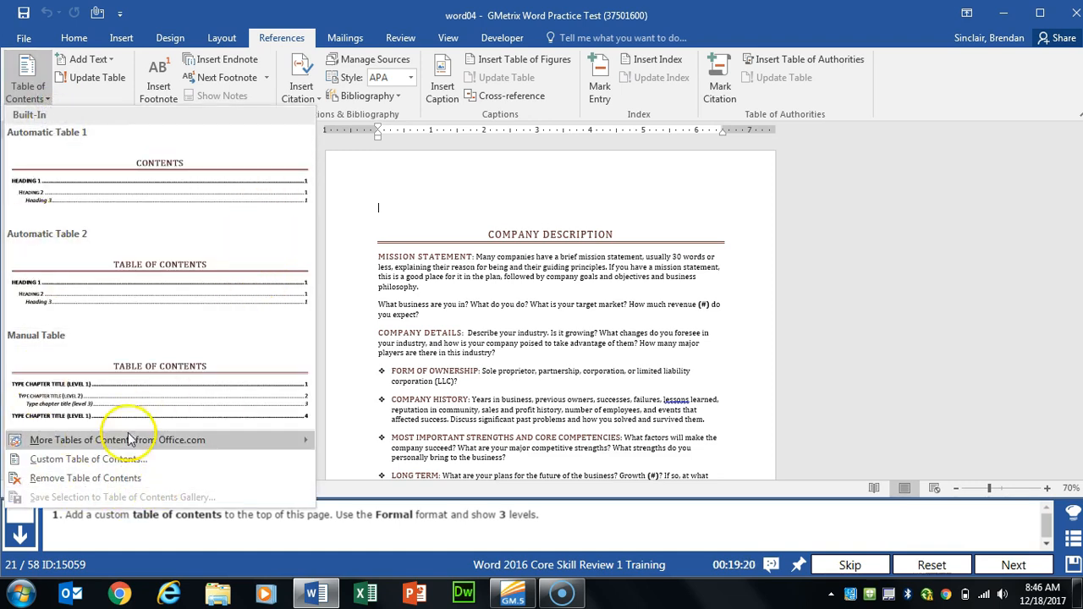
{"action": "left_click", "coordinate": [195, 472]}
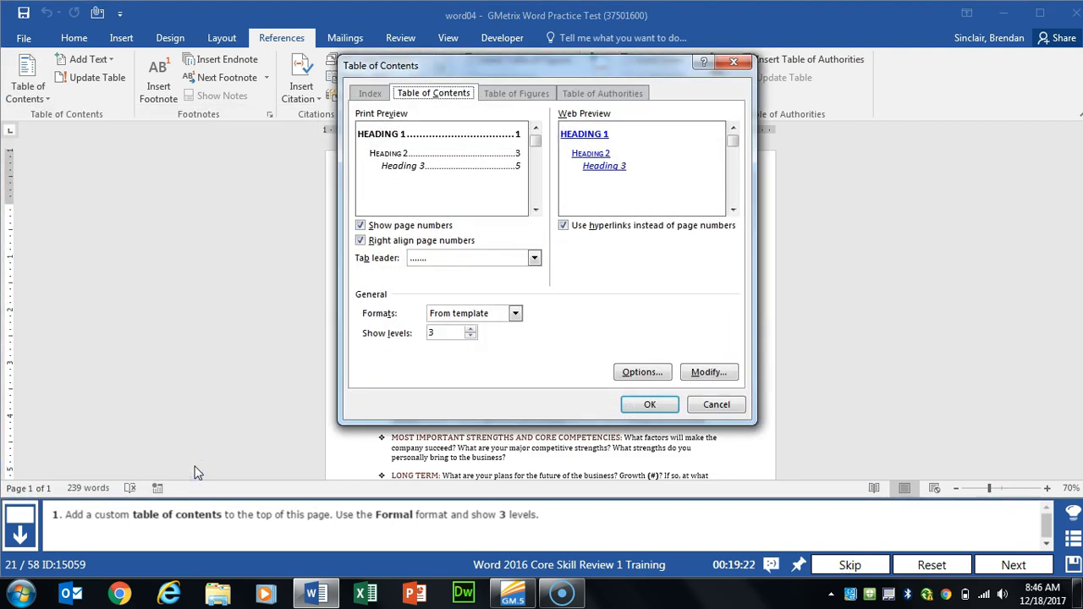
{"action": "left_click", "coordinate": [514, 313]}
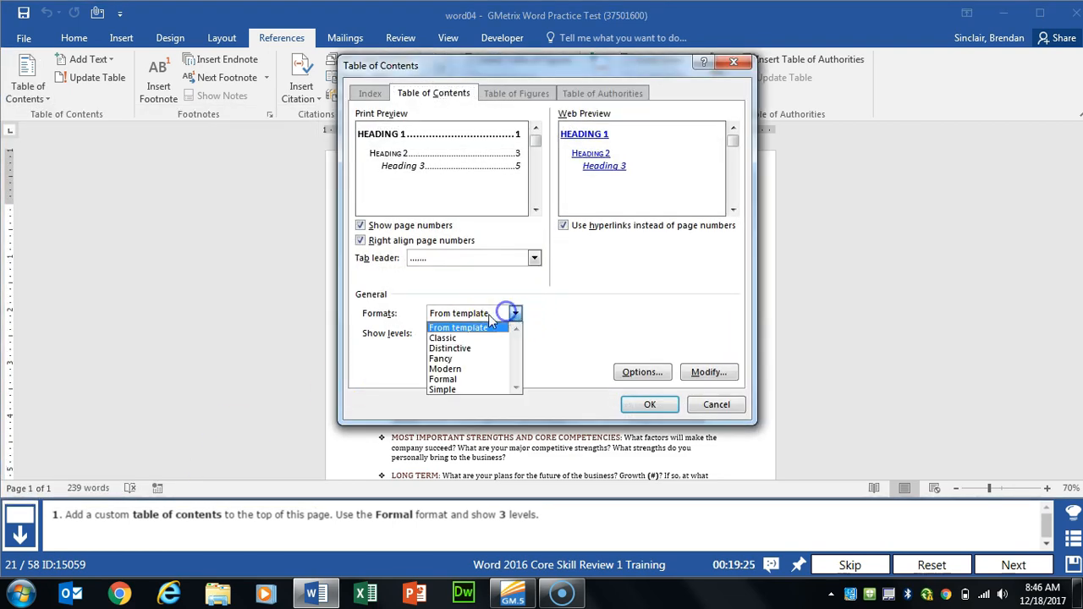
{"action": "left_click", "coordinate": [464, 381]}
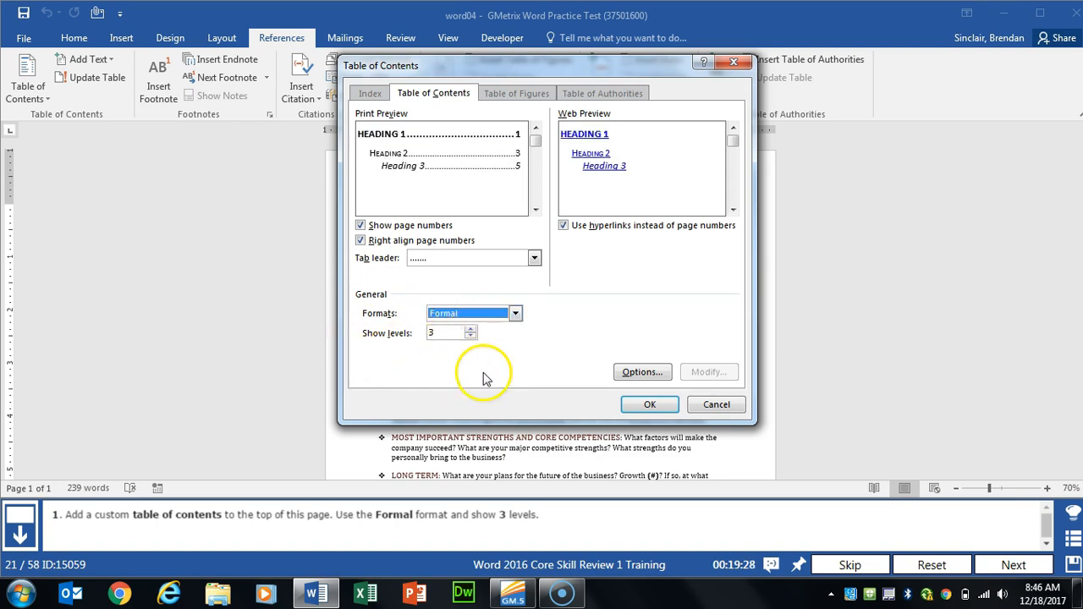
{"action": "left_click", "coordinate": [648, 406]}
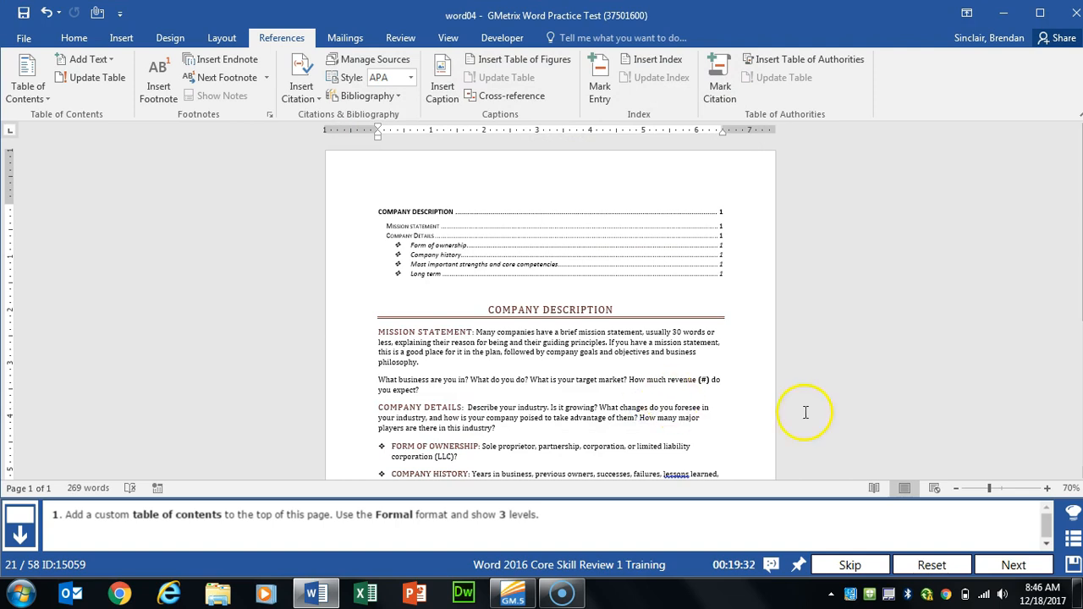